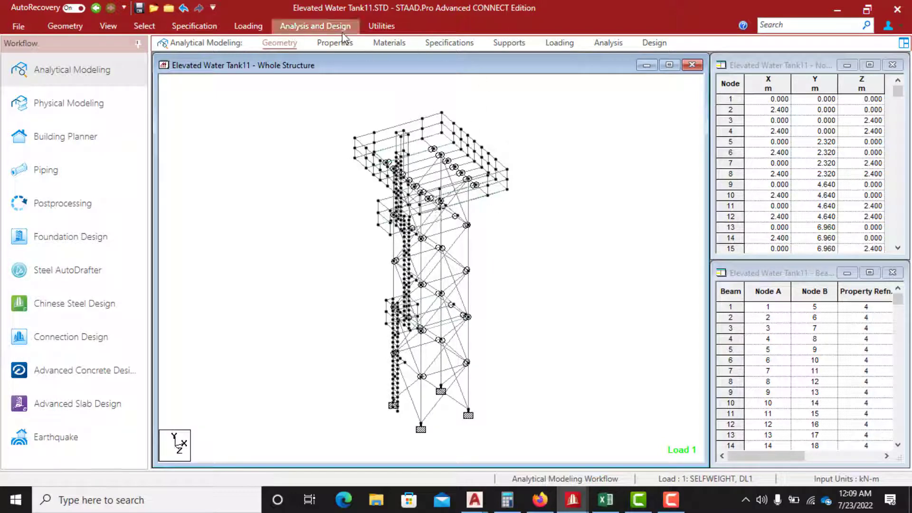
Run the analysis and design of the water tank structure and continue into Post Processing Mode
{"action": "left_click", "coordinate": [317, 27]}
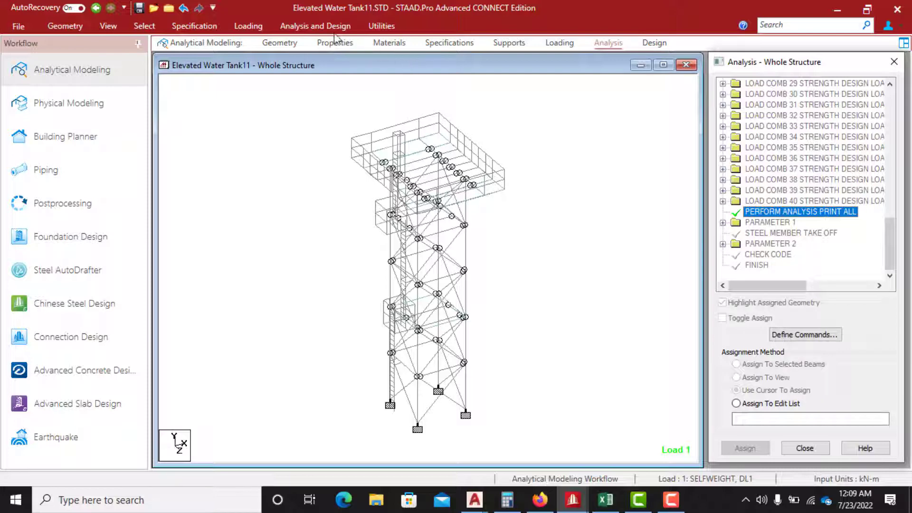
{"action": "left_click", "coordinate": [316, 25]}
{"action": "left_click", "coordinate": [218, 58]}
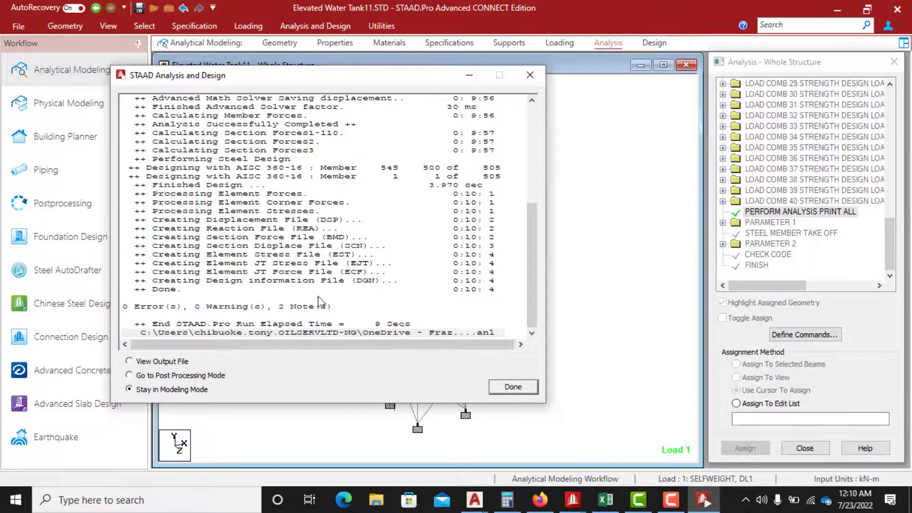
{"action": "left_click", "coordinate": [129, 375]}
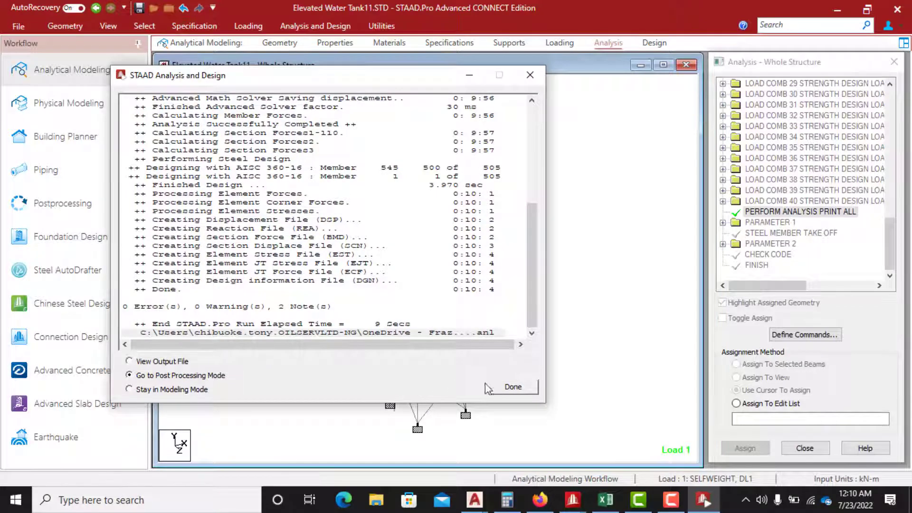
{"action": "left_click", "coordinate": [506, 385]}
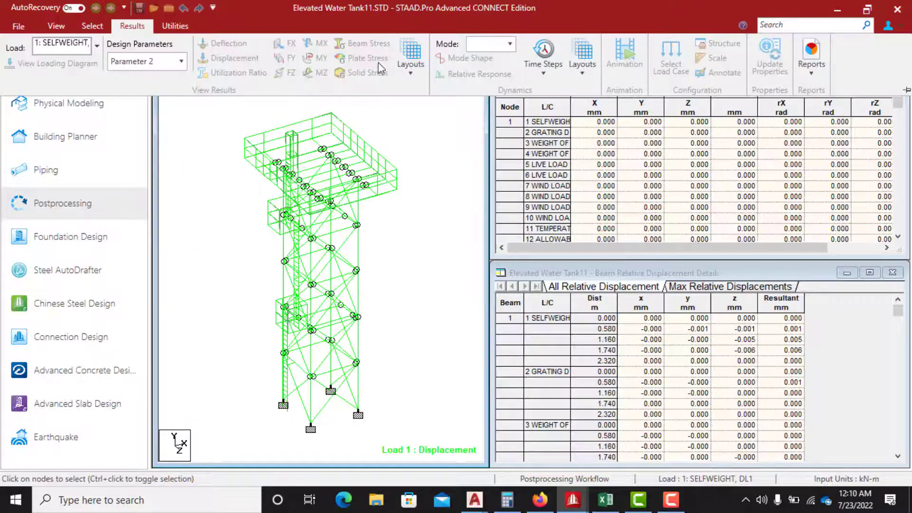
{"action": "left_click", "coordinate": [414, 64]}
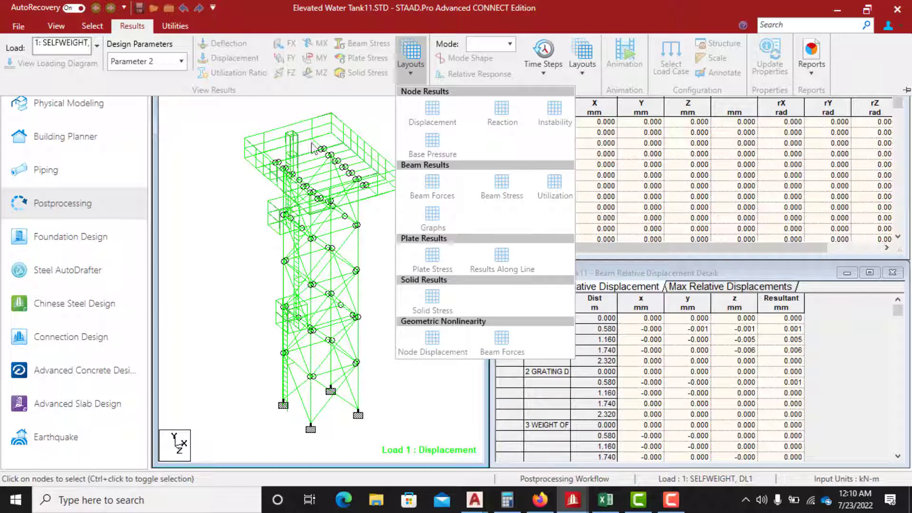
{"action": "left_click", "coordinate": [254, 113]}
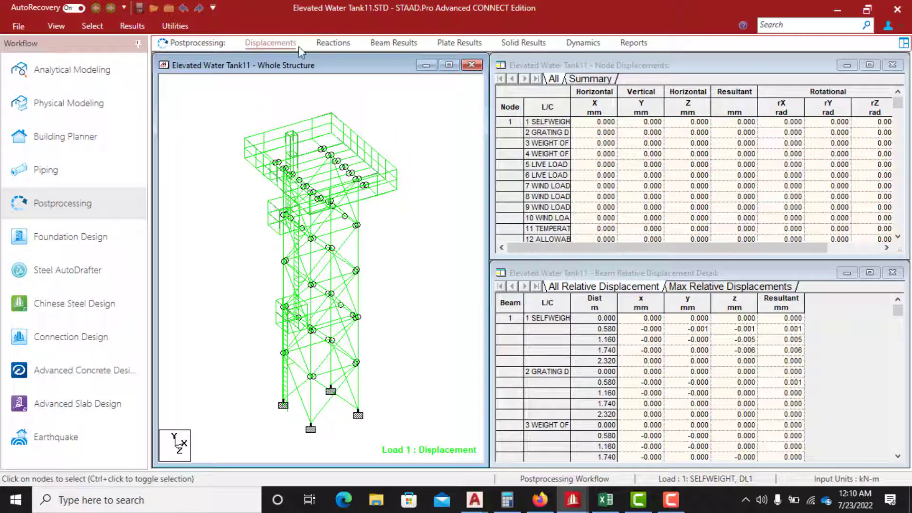
{"action": "left_click", "coordinate": [132, 25]}
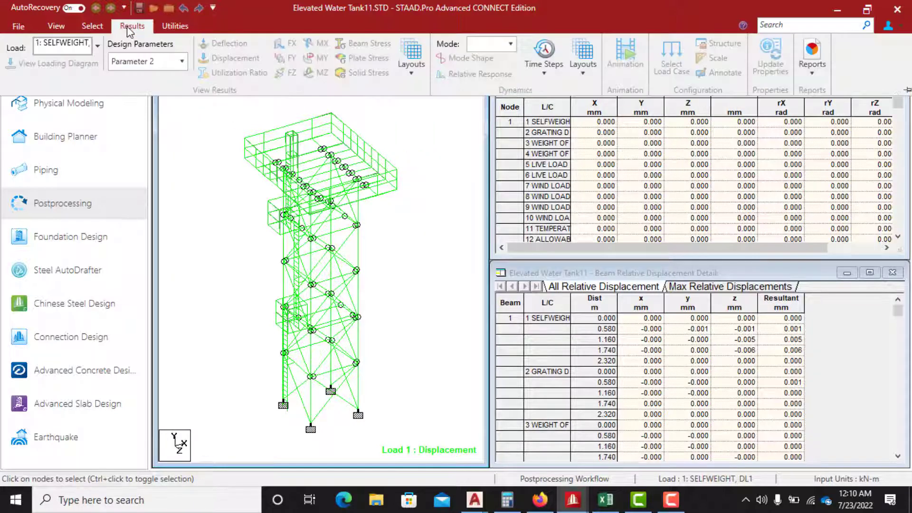
{"action": "left_click", "coordinate": [414, 62]}
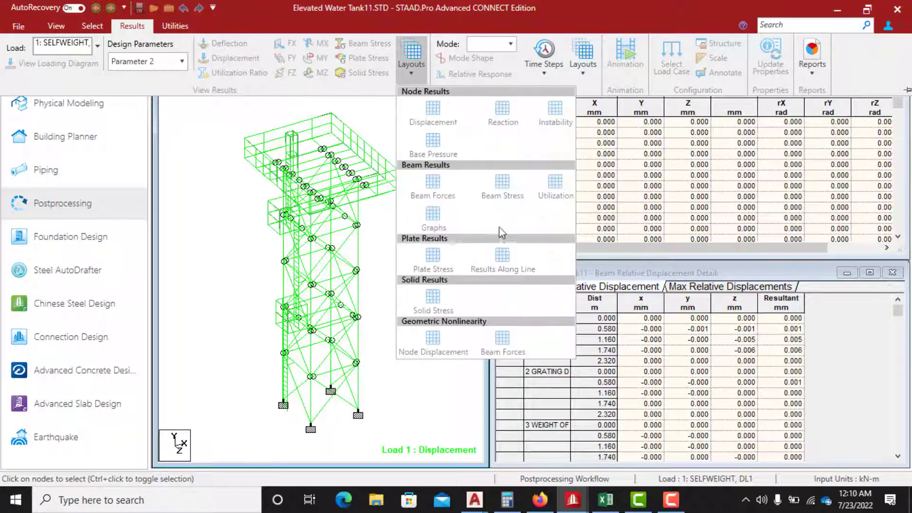
{"action": "left_click", "coordinate": [390, 174]}
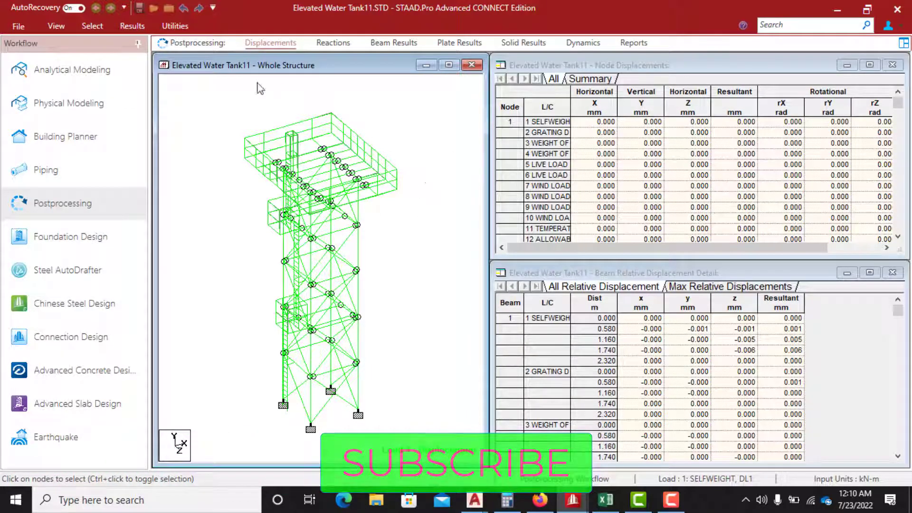
Display the beam utilization results layout and review the design results for failed members and for all members
{"action": "left_click", "coordinate": [132, 26]}
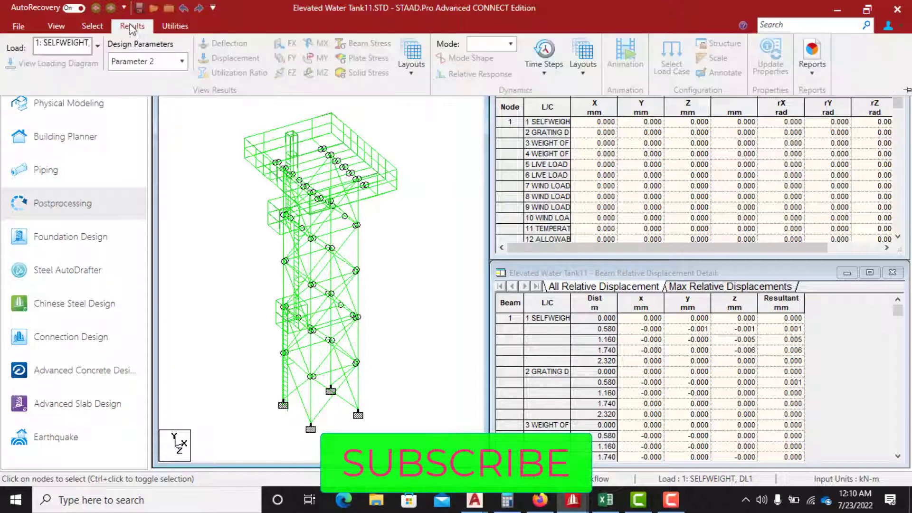
{"action": "left_click", "coordinate": [412, 65]}
{"action": "left_click", "coordinate": [554, 197]}
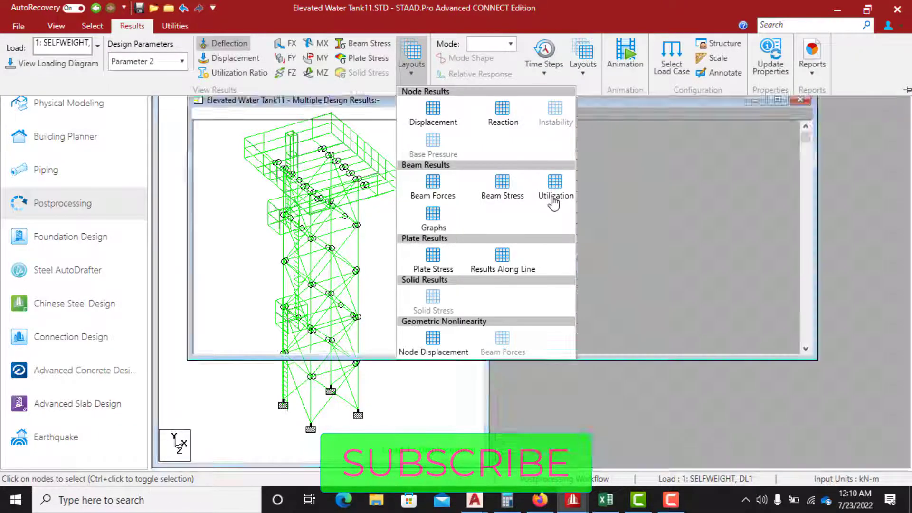
{"action": "left_click", "coordinate": [635, 79]}
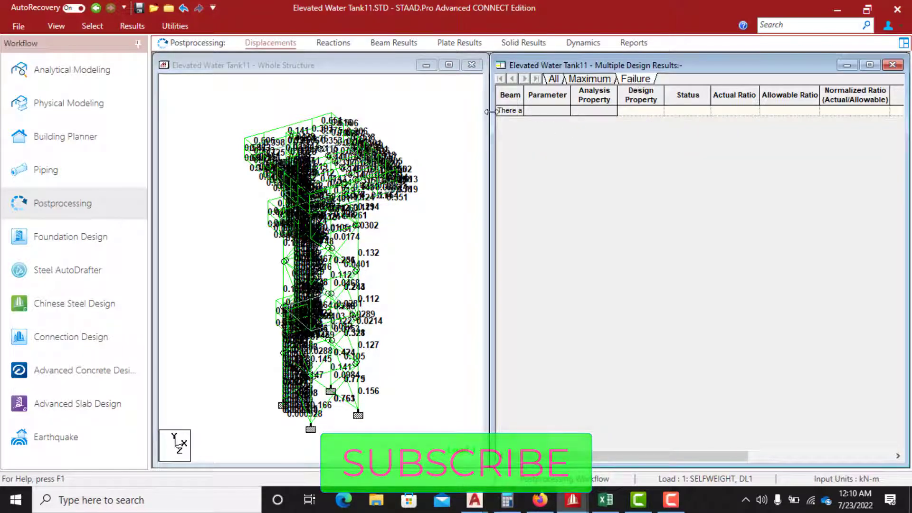
{"action": "left_click", "coordinate": [571, 110]}
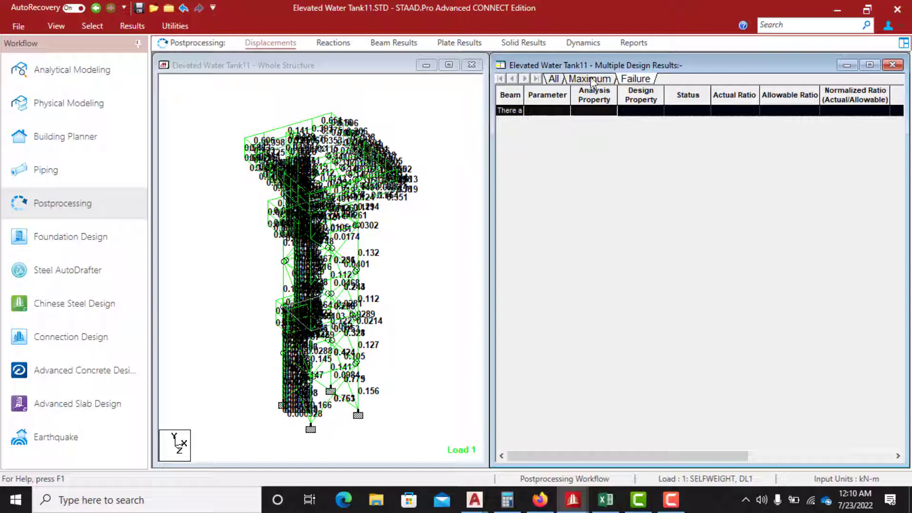
{"action": "left_click", "coordinate": [553, 82]}
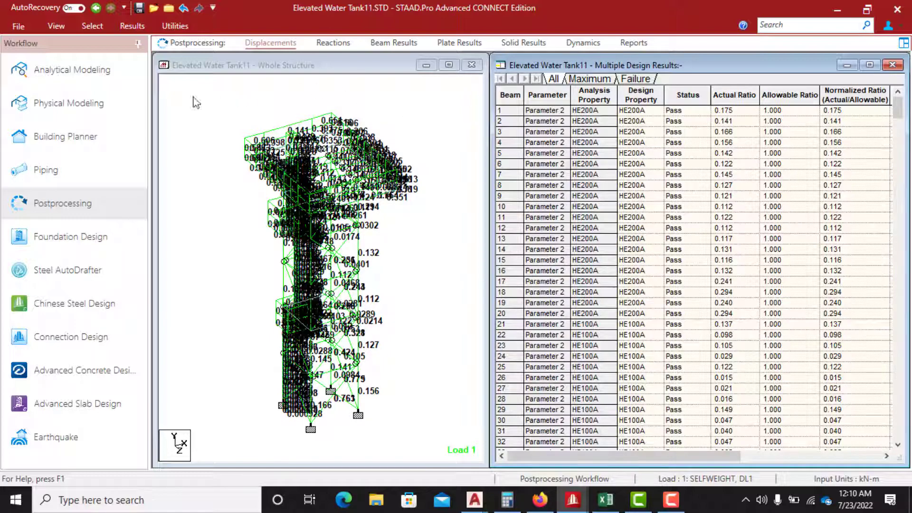
Return to the Analytical Modeling workflow and open the steel design settings for the whole structure
{"action": "left_click", "coordinate": [83, 71]}
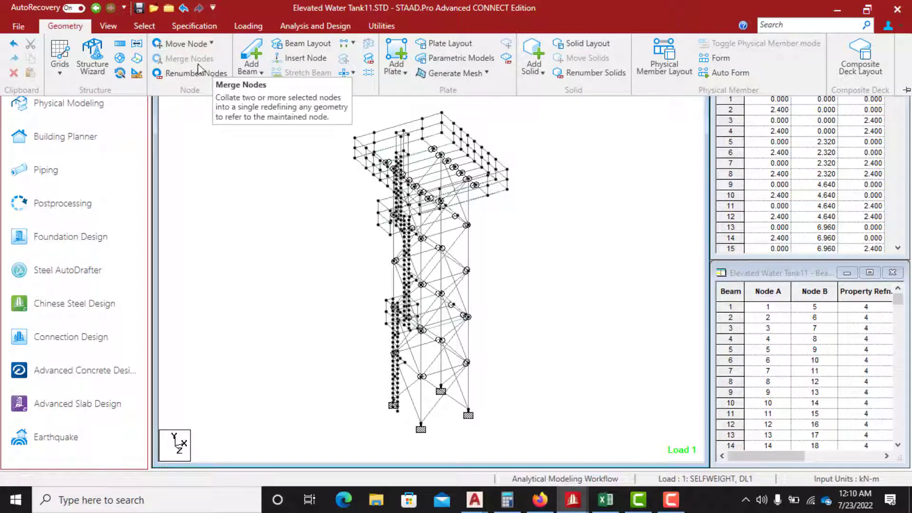
{"action": "left_click", "coordinate": [615, 111]}
{"action": "left_click", "coordinate": [645, 45]}
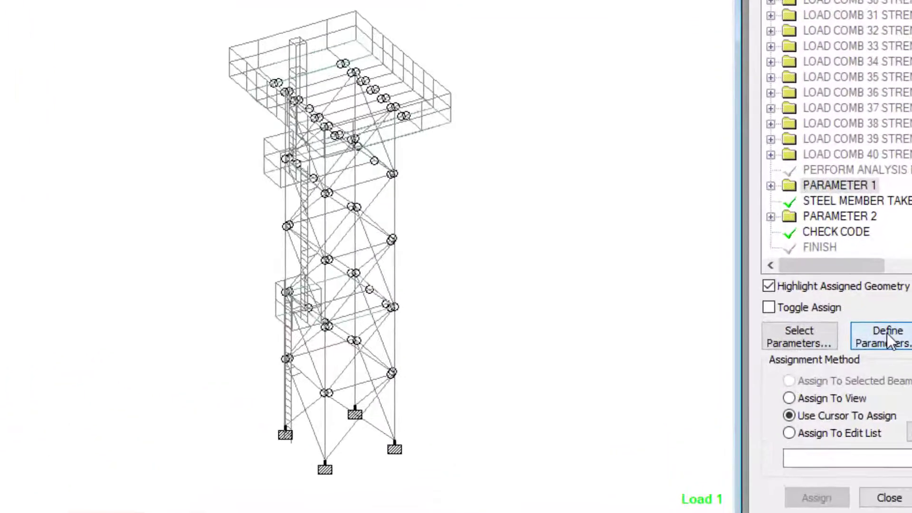
Define a DFF design parameter with a deflection length to maximum allowable local deflection ratio of 300
{"action": "left_click", "coordinate": [820, 336]}
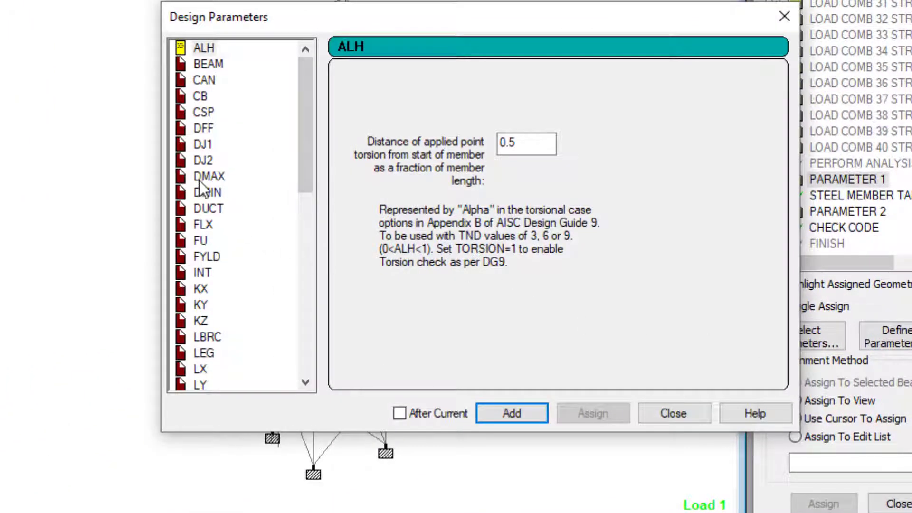
{"action": "left_click", "coordinate": [202, 129]}
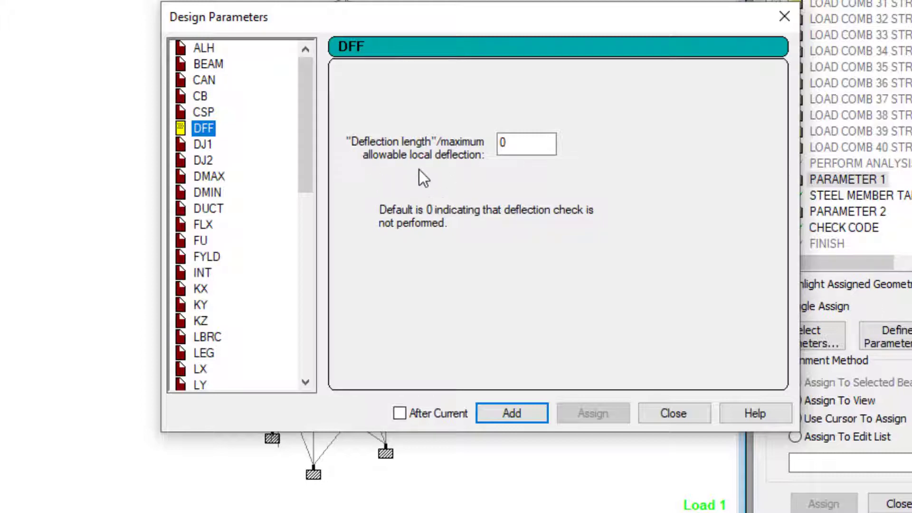
{"action": "double_click", "coordinate": [503, 148]}
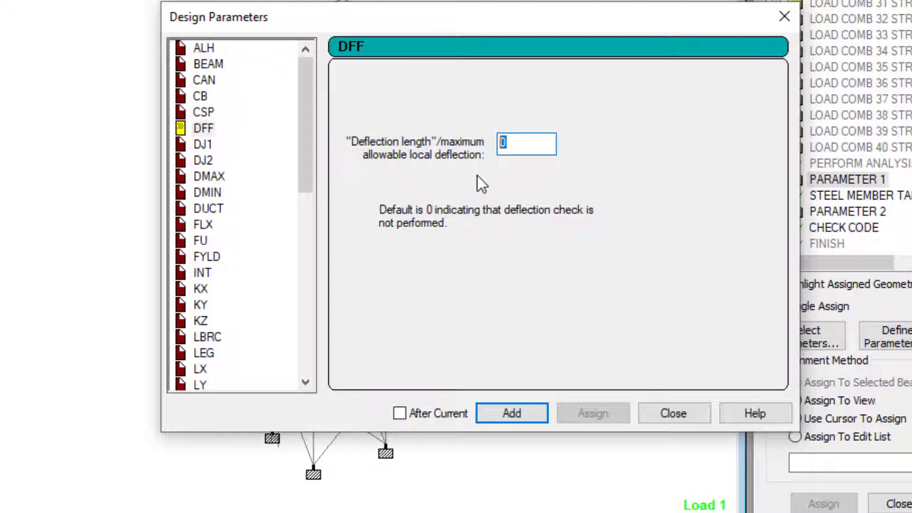
{"action": "type", "text": "300"}
{"action": "left_click", "coordinate": [503, 412]}
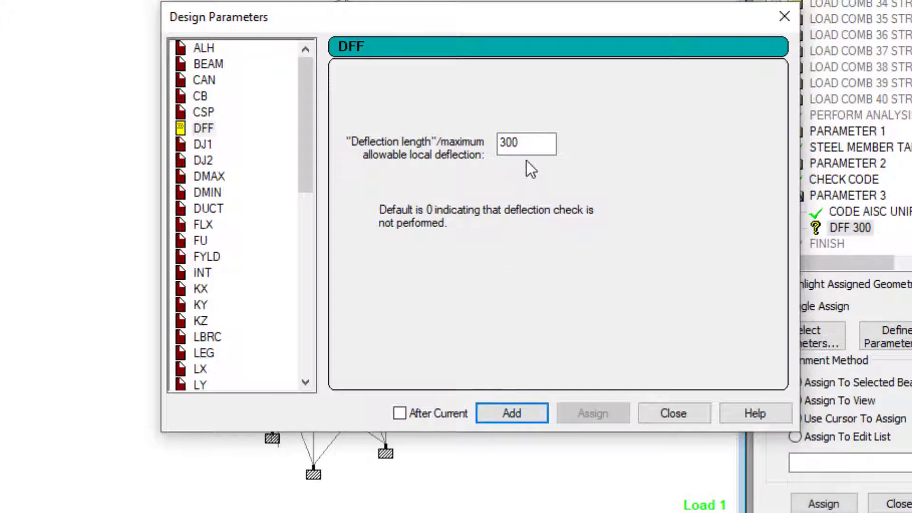
Add two more DFF deflection parameters with ratios of 360 and 180
{"action": "left_click_drag", "start_coordinate": [526, 143], "coordinate": [496, 157]}
{"action": "left_click", "coordinate": [516, 412]}
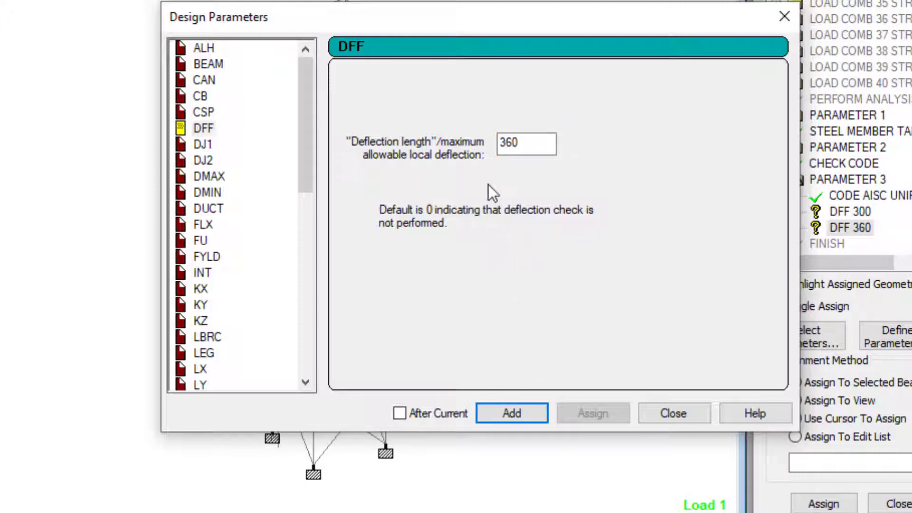
{"action": "left_click_drag", "start_coordinate": [534, 141], "coordinate": [493, 153]}
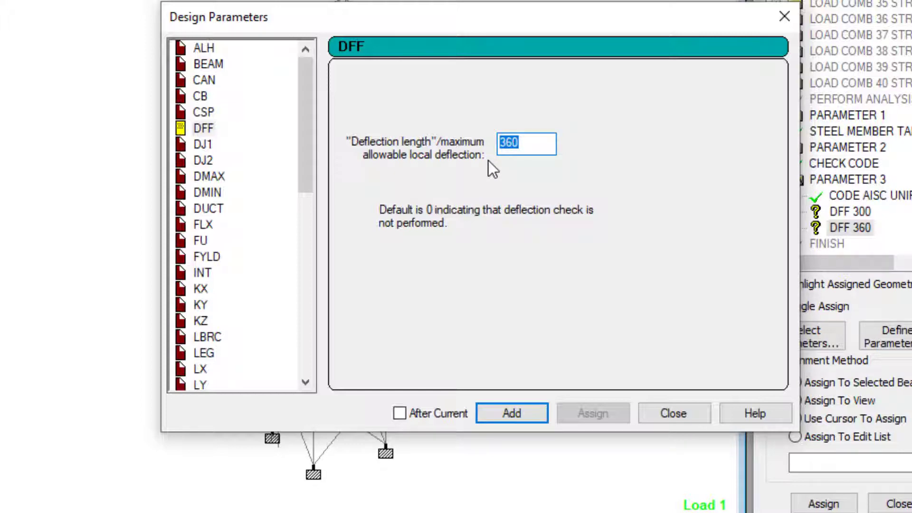
{"action": "type", "text": "180"}
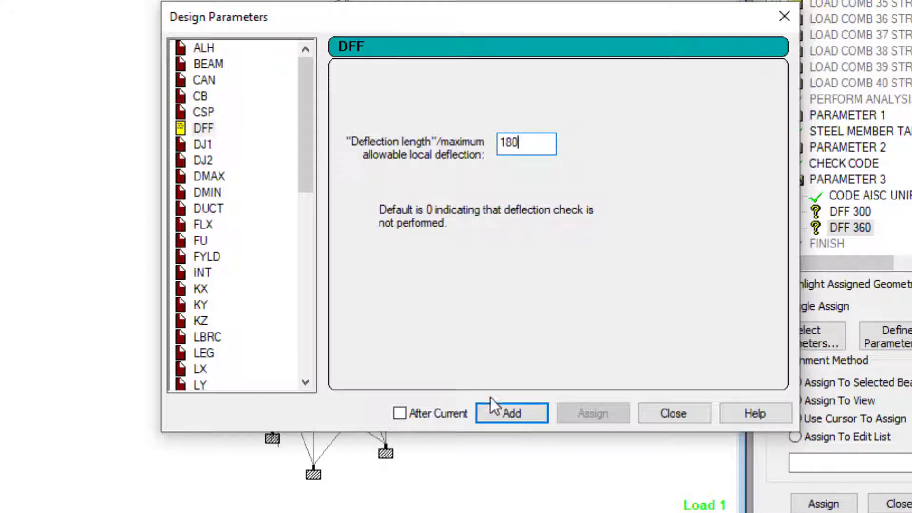
{"action": "left_click", "coordinate": [510, 413]}
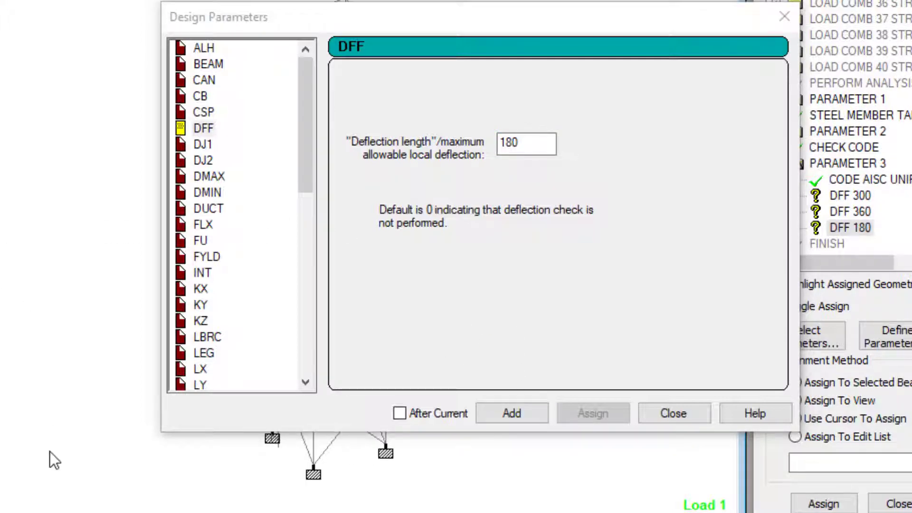
Add the CAN parameter set to True for the cantilever deflection check and finish defining design parameters
{"action": "scroll", "coordinate": [270, 198], "scroll_direction": "down", "scroll_amount": 5}
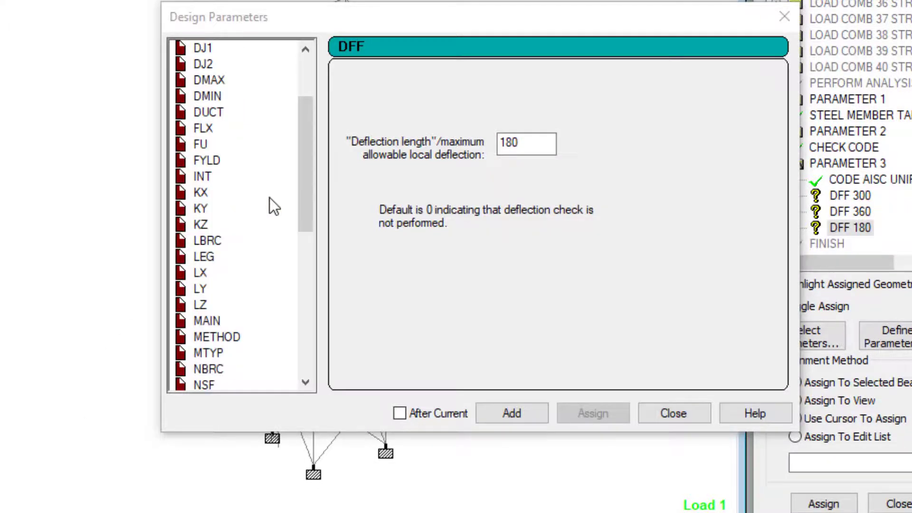
{"action": "scroll", "coordinate": [262, 200], "scroll_direction": "up", "scroll_amount": 3}
{"action": "scroll", "coordinate": [260, 200], "scroll_direction": "up", "scroll_amount": 2}
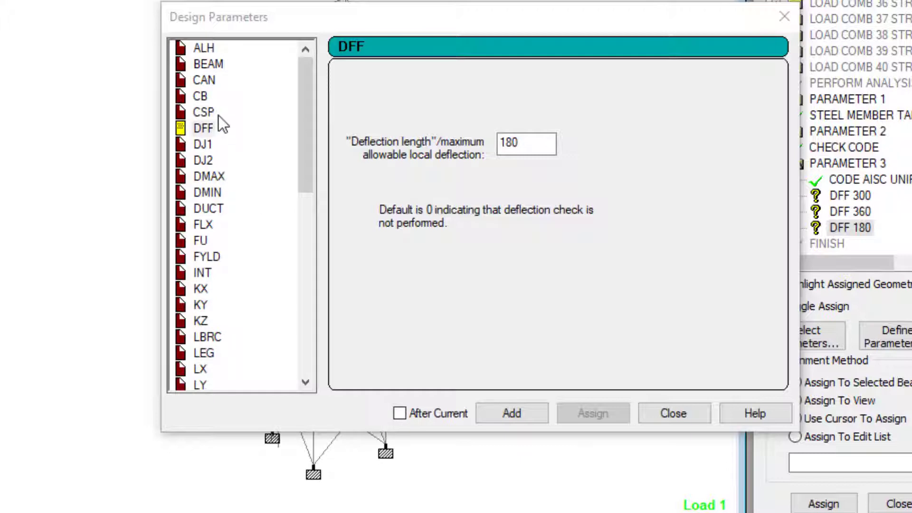
{"action": "left_click", "coordinate": [206, 81]}
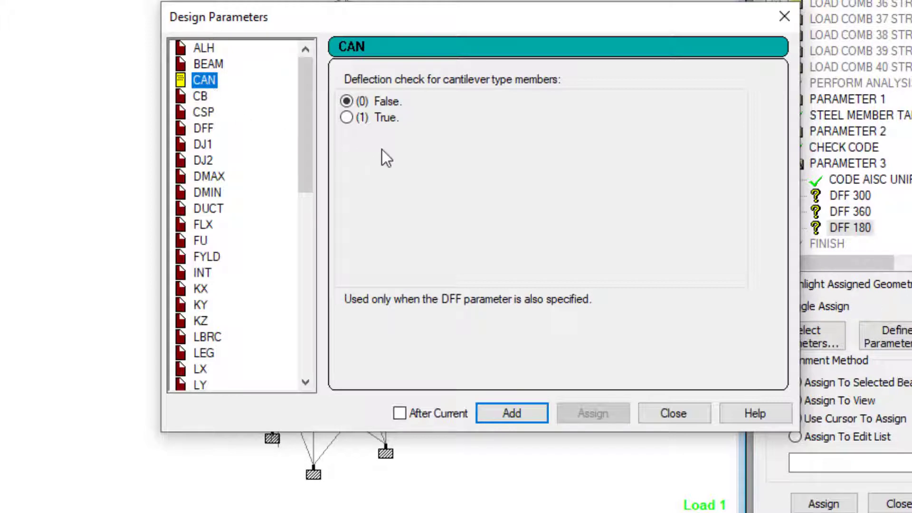
{"action": "left_click", "coordinate": [350, 116]}
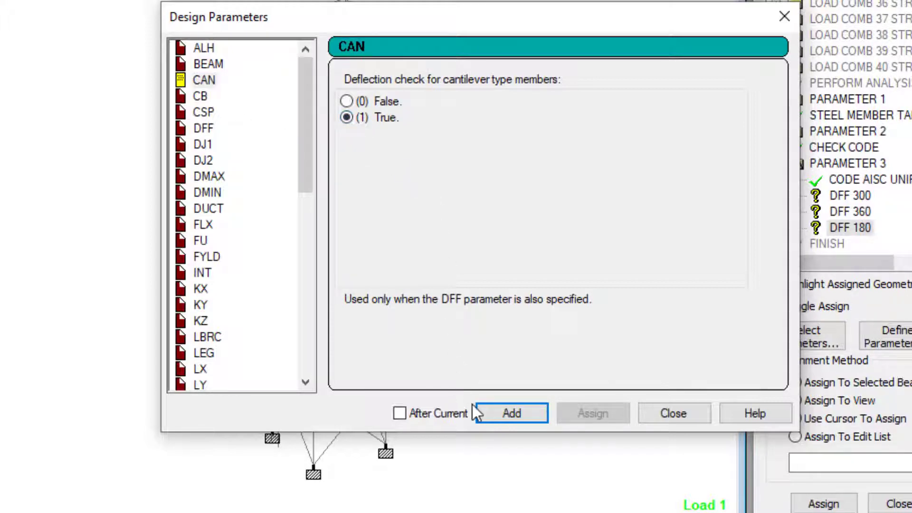
{"action": "left_click", "coordinate": [519, 411]}
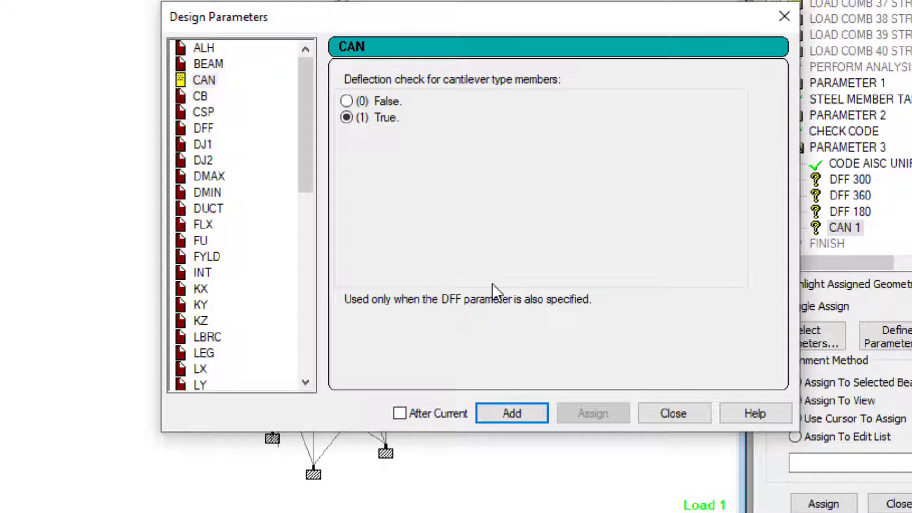
{"action": "left_click", "coordinate": [449, 487]}
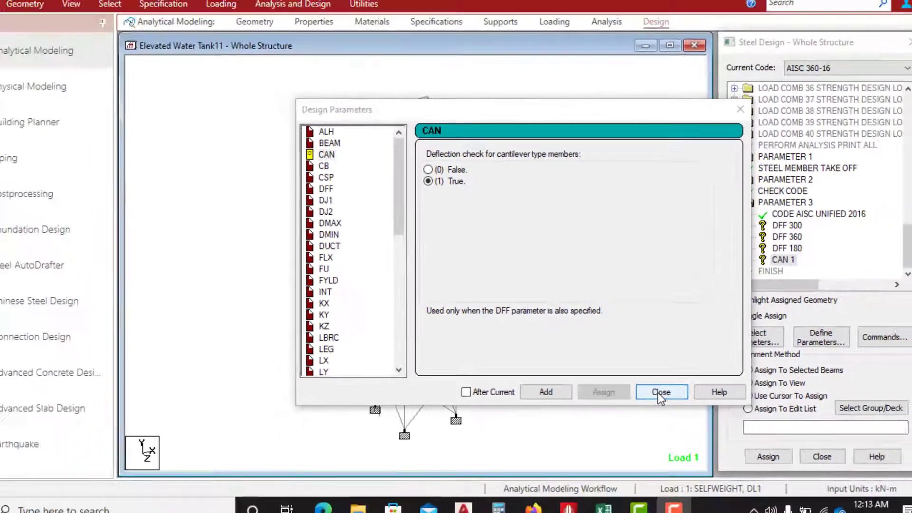
{"action": "left_click", "coordinate": [666, 414]}
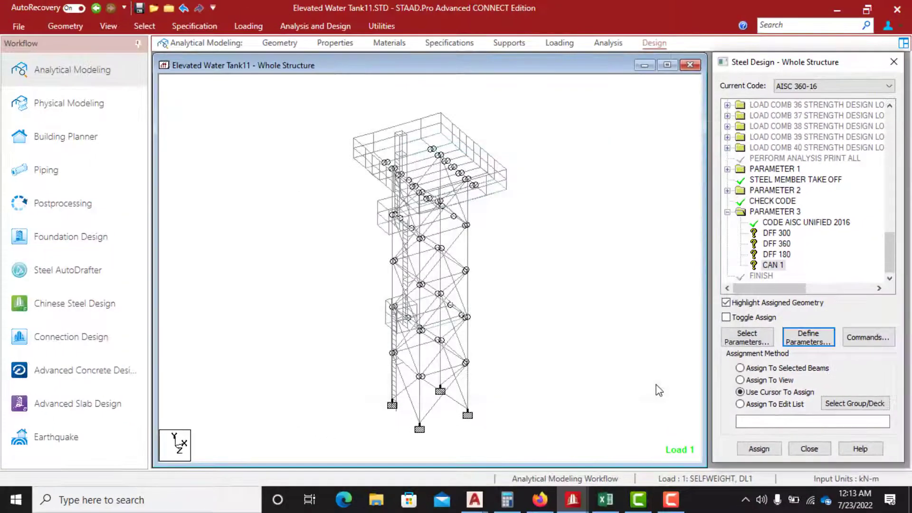
Target the DFF 300 parameter and select the HE200A columns (property 4) through selection by property name
{"action": "scroll", "coordinate": [487, 223], "scroll_direction": "down", "scroll_amount": 3}
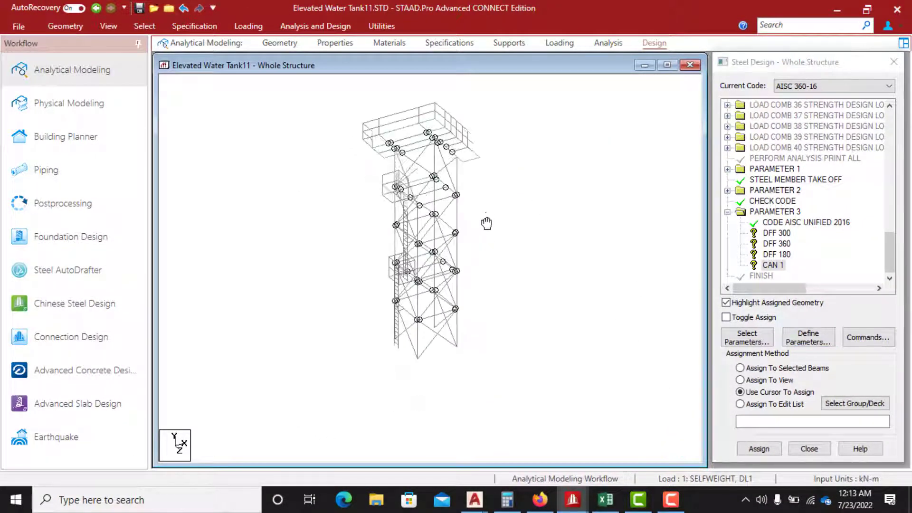
{"action": "left_click", "coordinate": [782, 234]}
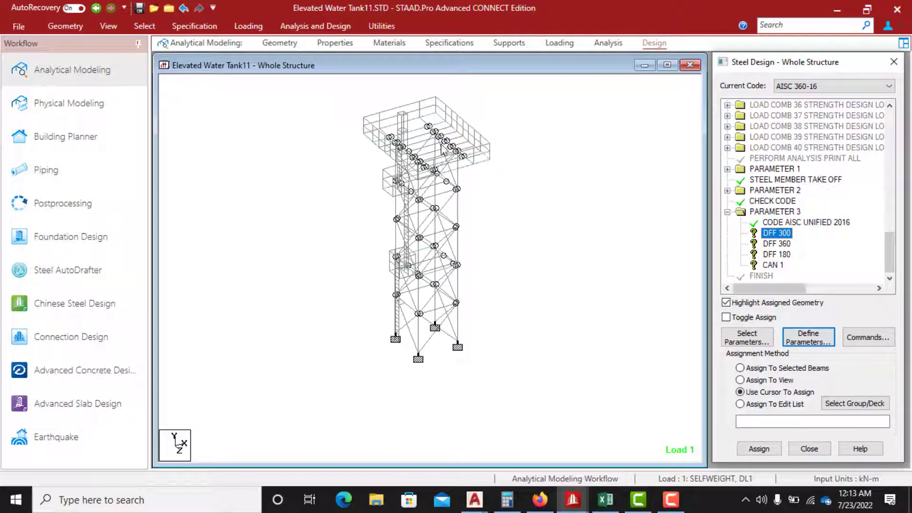
{"action": "left_click", "coordinate": [140, 26]}
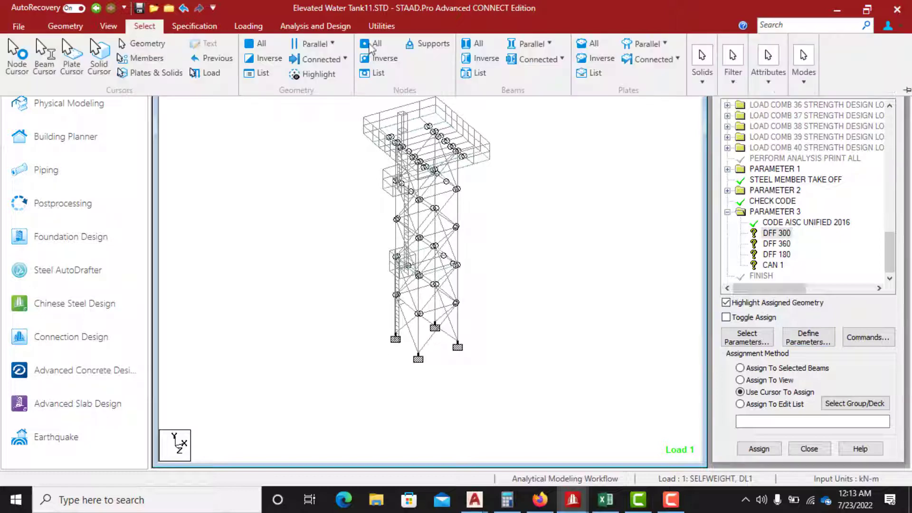
{"action": "left_click", "coordinate": [773, 80]}
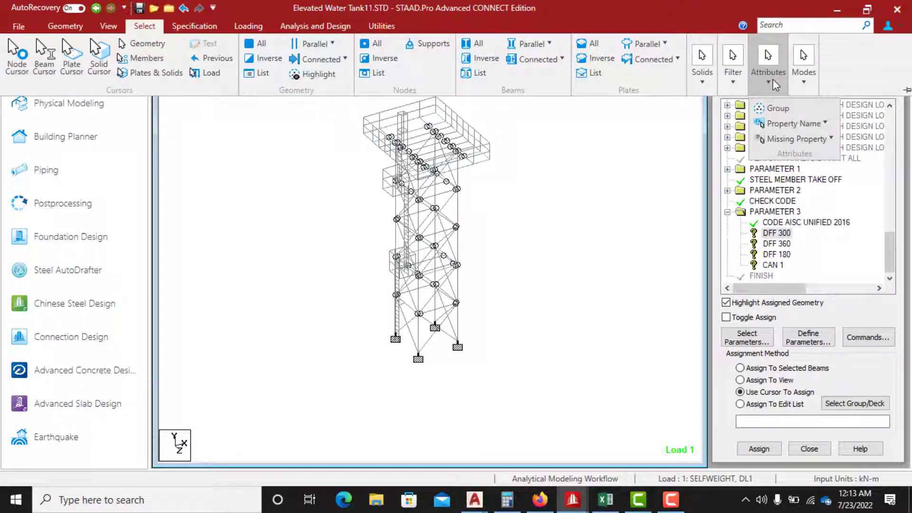
{"action": "left_click", "coordinate": [773, 123]}
{"action": "left_click", "coordinate": [779, 141]}
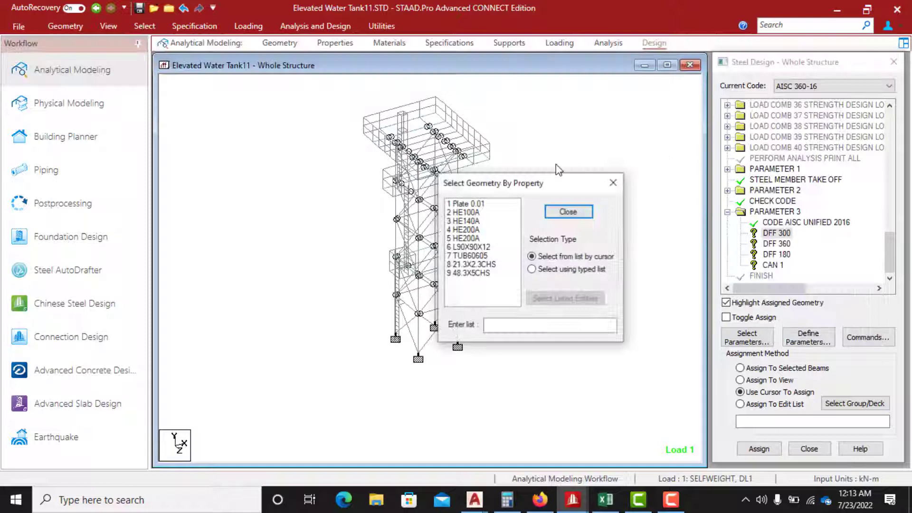
{"action": "left_click", "coordinate": [473, 238]}
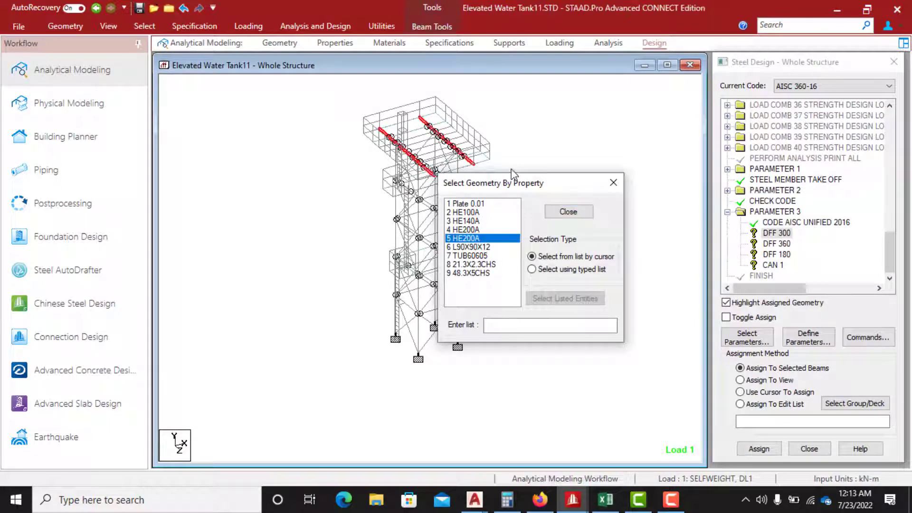
{"action": "left_click_drag", "start_coordinate": [516, 183], "coordinate": [577, 183]}
{"action": "left_click", "coordinate": [531, 231]}
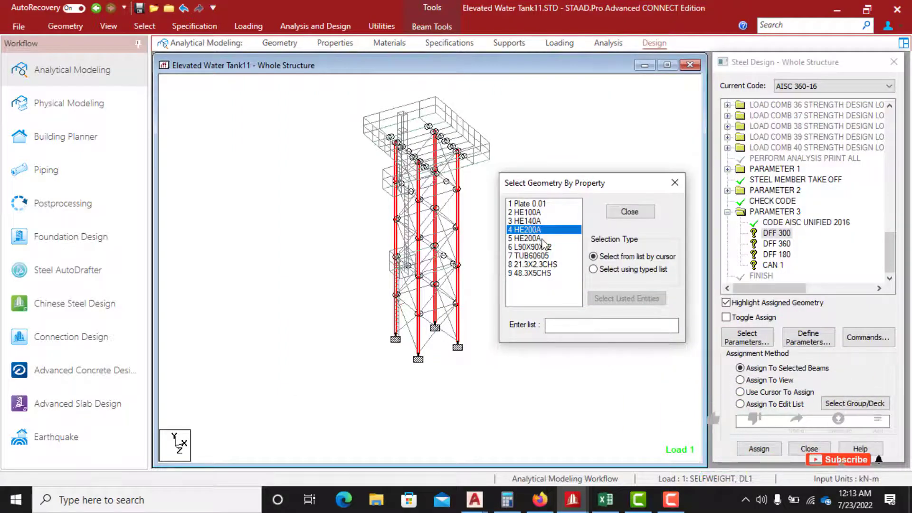
{"action": "left_click", "coordinate": [536, 217]}
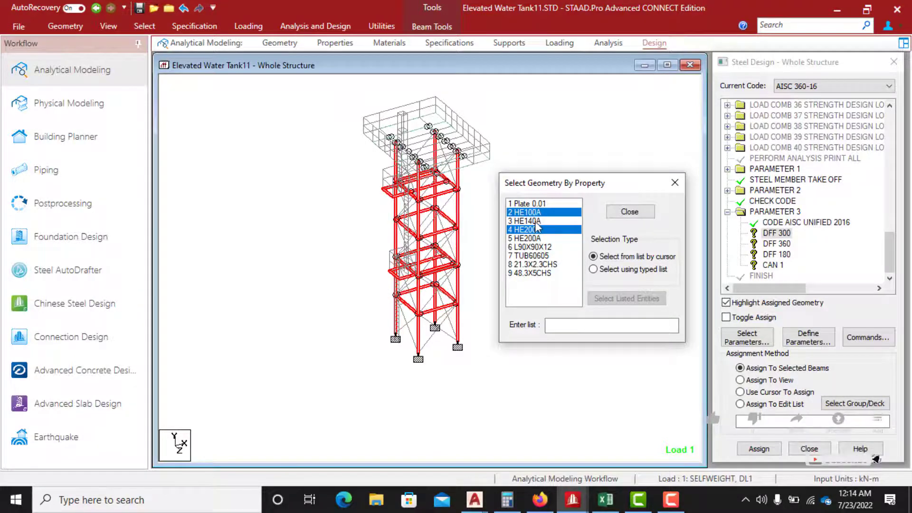
{"action": "left_click", "coordinate": [537, 220]}
{"action": "left_click", "coordinate": [537, 221]}
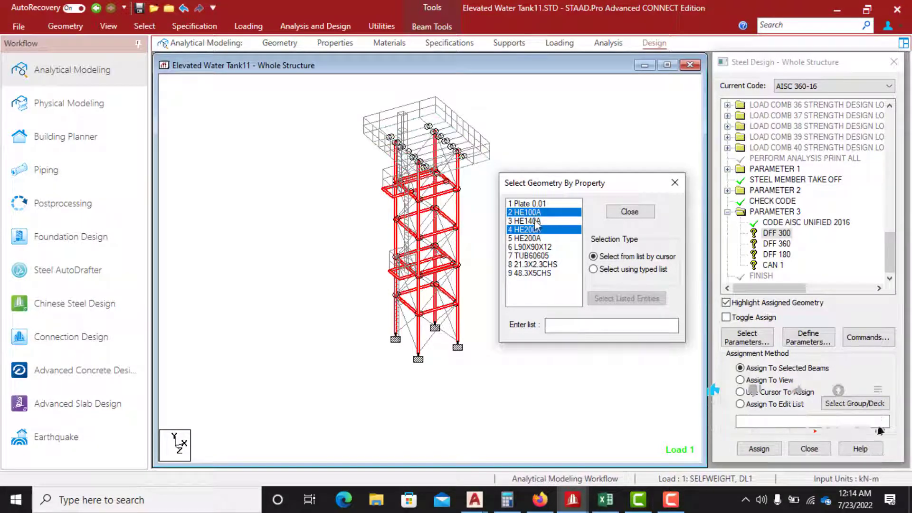
{"action": "left_click", "coordinate": [536, 214]}
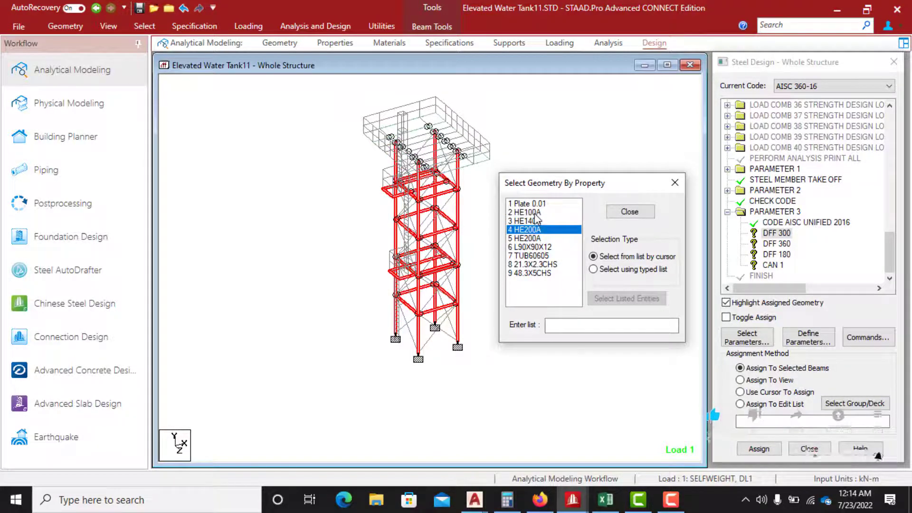
Add the TUB60605 members to the column selection and assign DFF 300 to the selected beams
{"action": "left_click", "coordinate": [530, 255]}
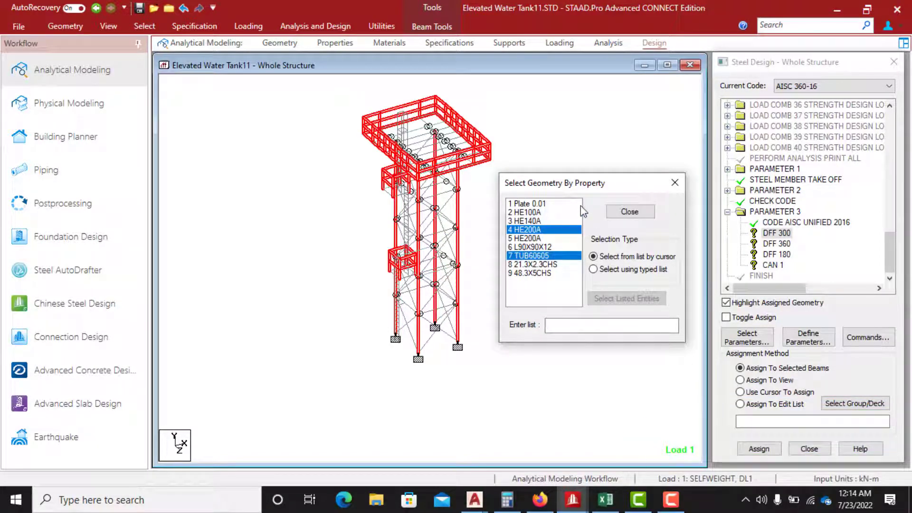
{"action": "left_click", "coordinate": [543, 264]}
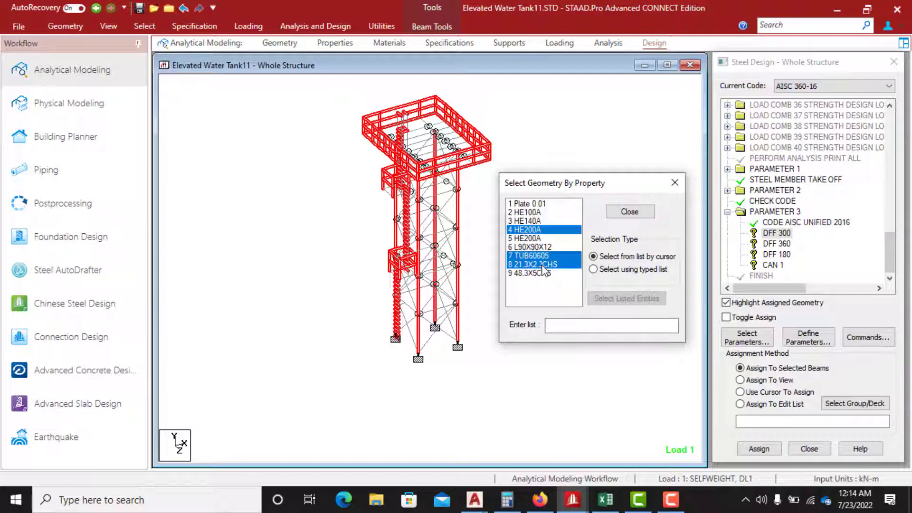
{"action": "left_click", "coordinate": [543, 265]}
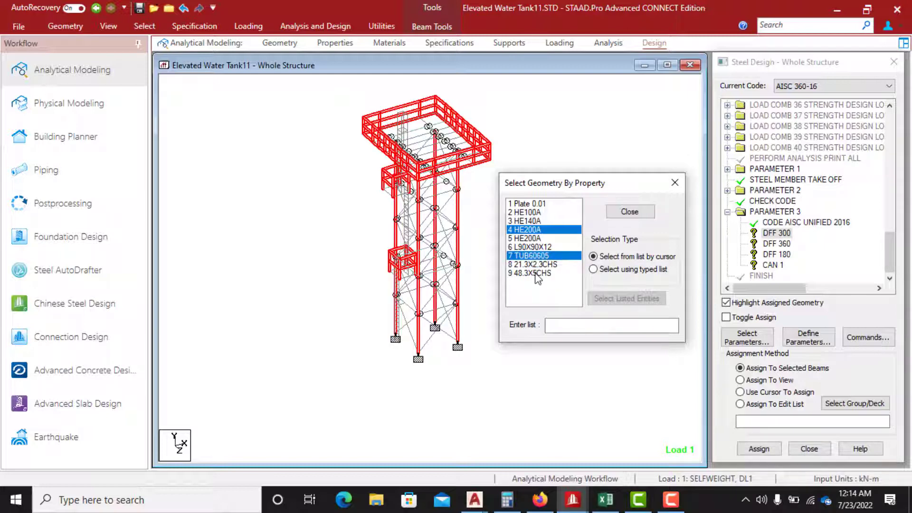
{"action": "left_click", "coordinate": [537, 274]}
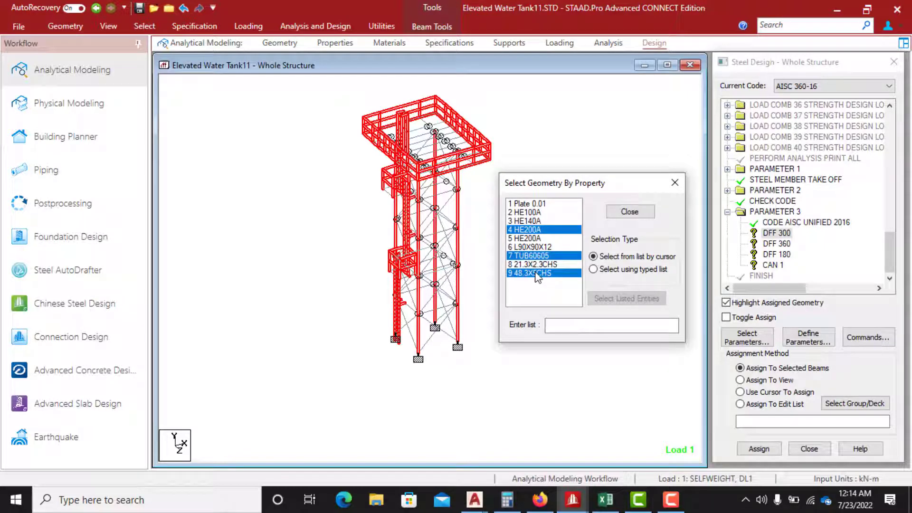
{"action": "left_click", "coordinate": [543, 273]}
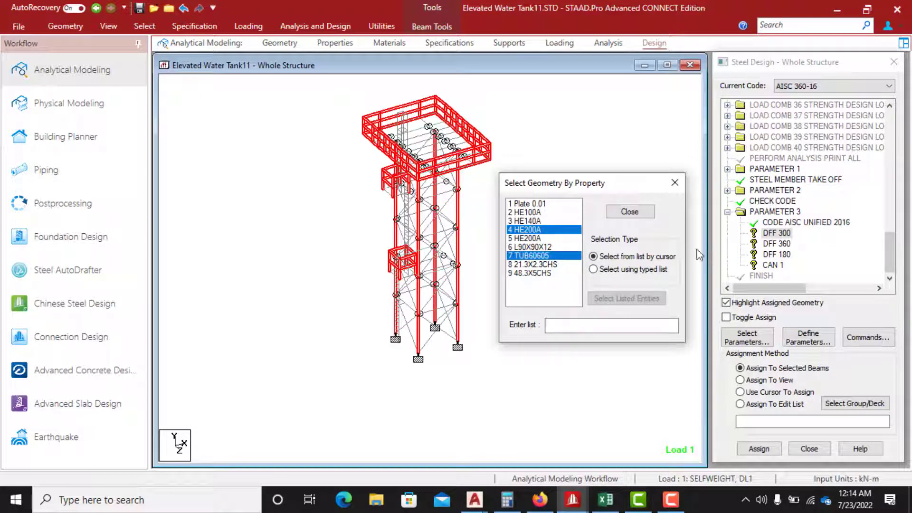
{"action": "left_click", "coordinate": [759, 449]}
{"action": "left_click", "coordinate": [813, 295]}
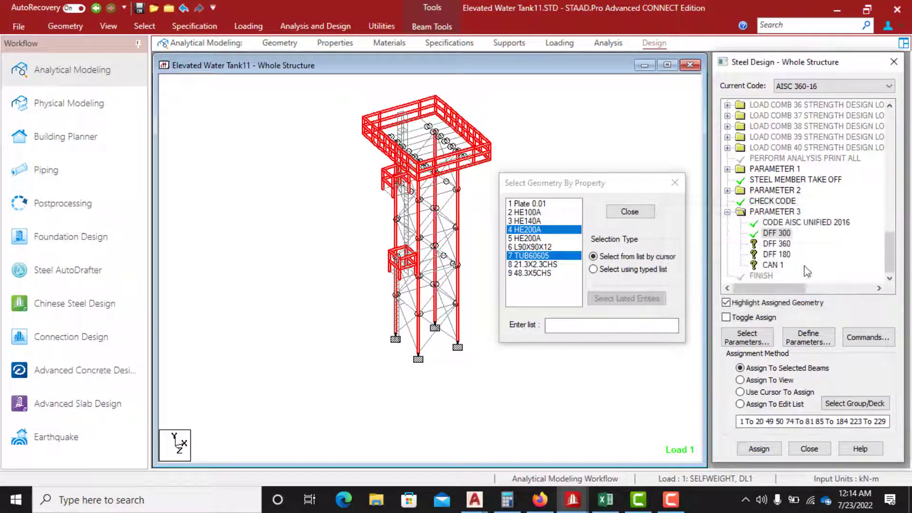
Assign the DFF 360 parameter to all HE100A and HE140A members and the HE200A platform beams (property 5)
{"action": "left_click", "coordinate": [779, 244]}
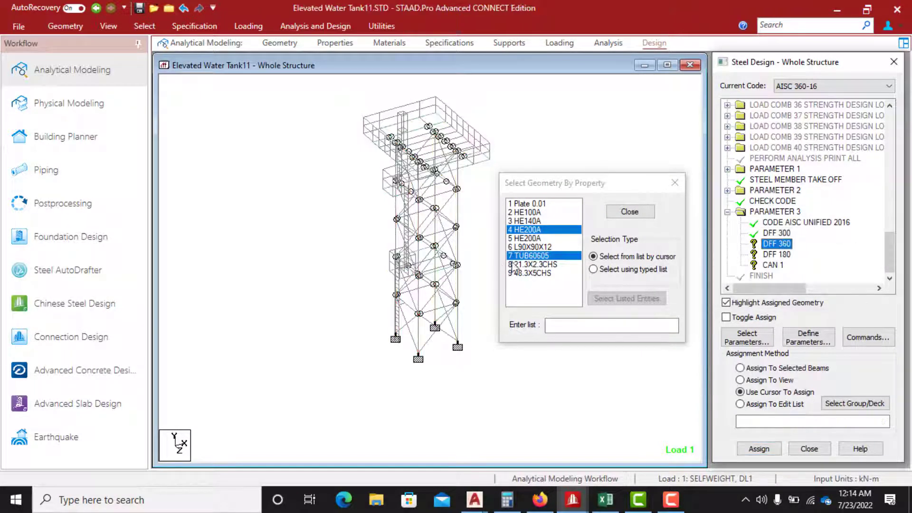
{"action": "left_click", "coordinate": [534, 223]}
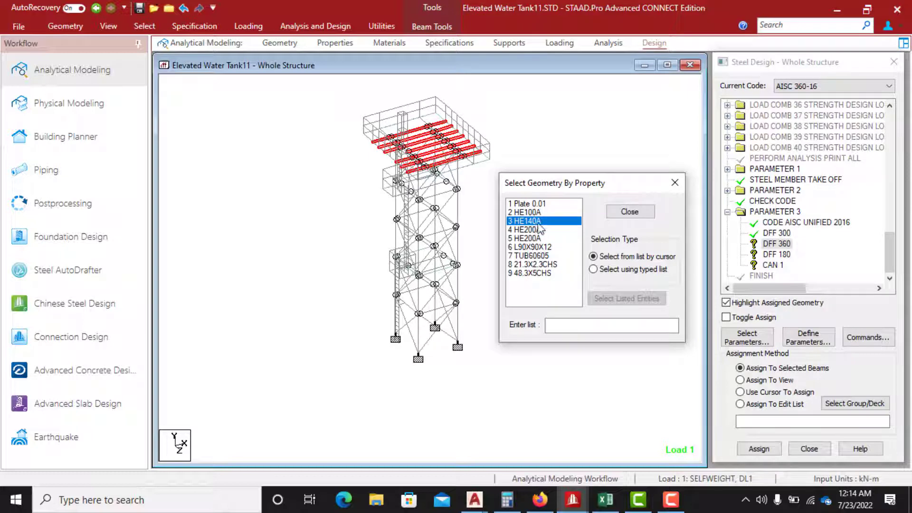
{"action": "left_click", "coordinate": [535, 214], "text": "ctrl"}
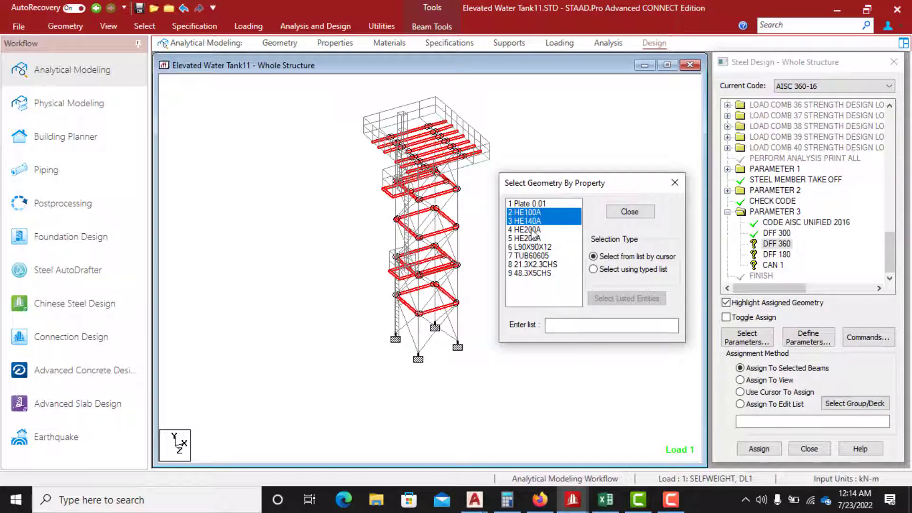
{"action": "left_click", "coordinate": [533, 230], "text": "ctrl"}
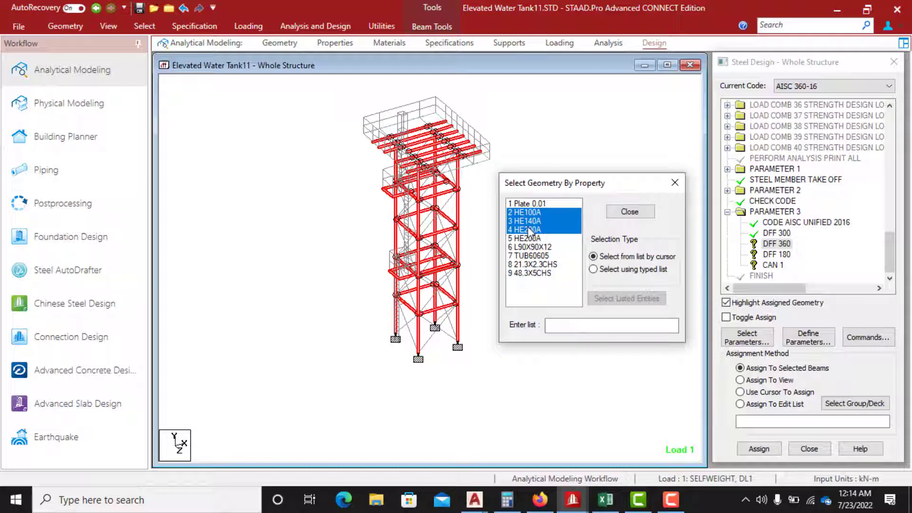
{"action": "left_click", "coordinate": [530, 231], "text": "ctrl"}
{"action": "left_click", "coordinate": [529, 239], "text": "ctrl"}
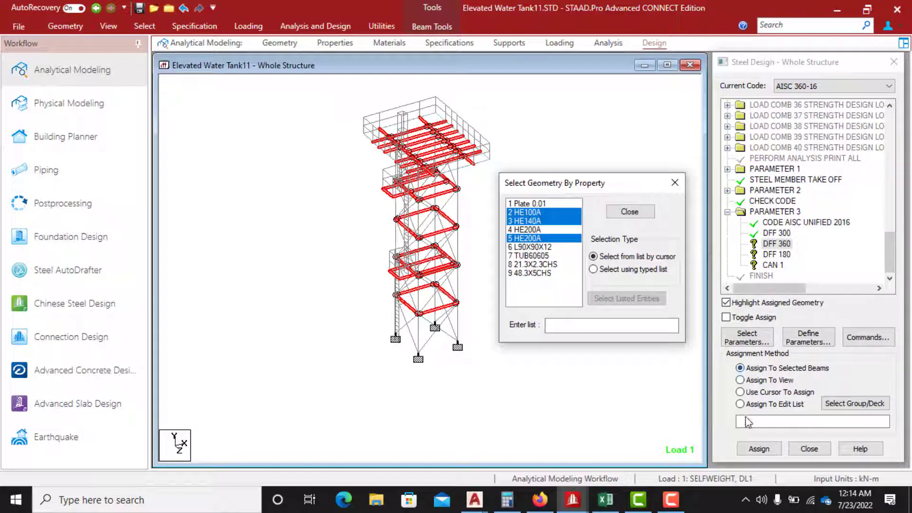
{"action": "left_click", "coordinate": [759, 448]}
{"action": "left_click", "coordinate": [816, 295]}
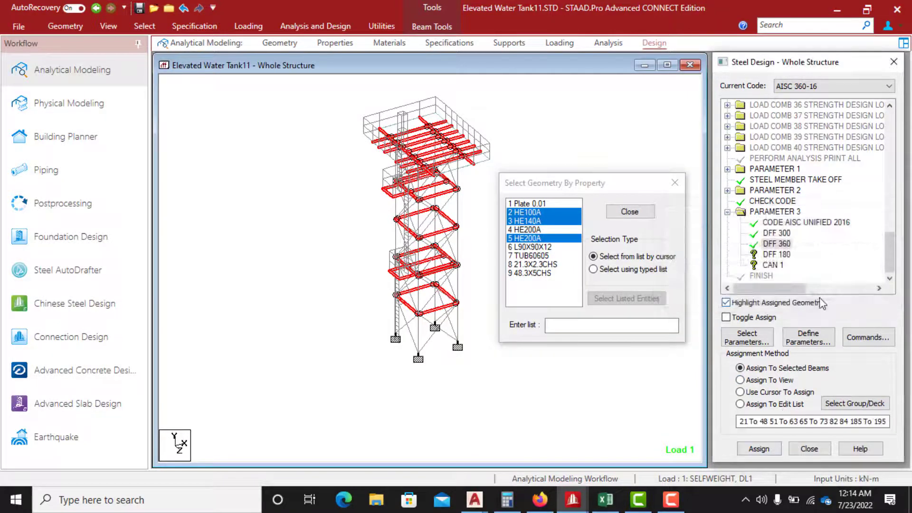
Target the DFF 180 parameter, close the property selection and select the seven cantilever beams on the top platform's side away from the ladder
{"action": "left_click", "coordinate": [777, 255]}
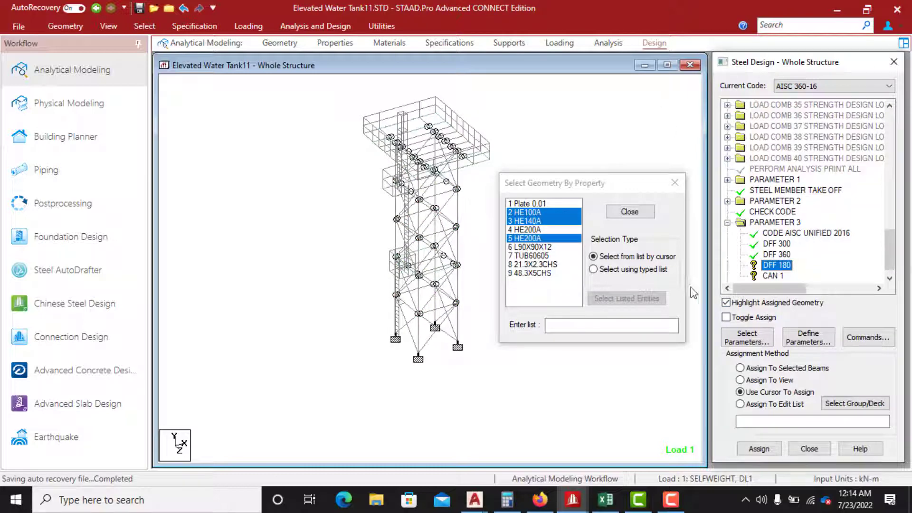
{"action": "left_click", "coordinate": [648, 212]}
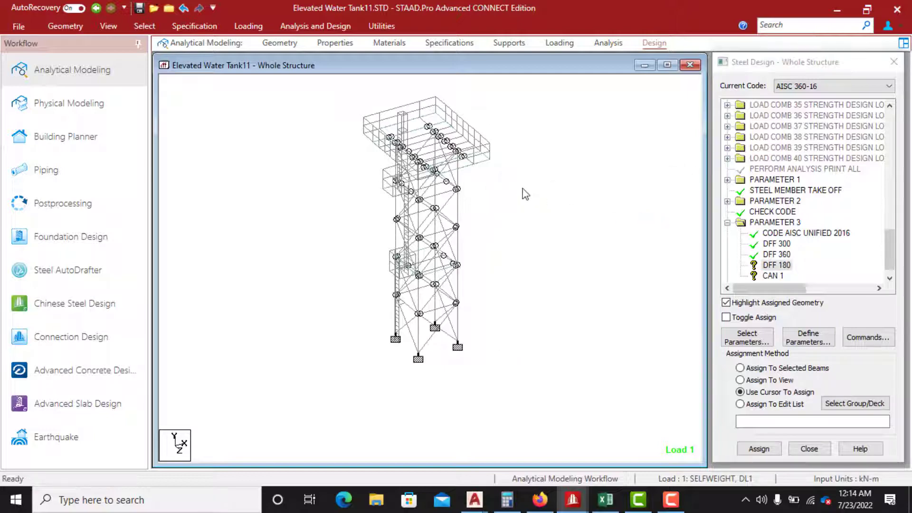
{"action": "scroll", "coordinate": [457, 151], "scroll_direction": "up", "scroll_amount": 3}
{"action": "middle_click_drag", "start_coordinate": [457, 151], "coordinate": [438, 348]}
{"action": "scroll", "coordinate": [446, 293], "scroll_direction": "up", "scroll_amount": 6}
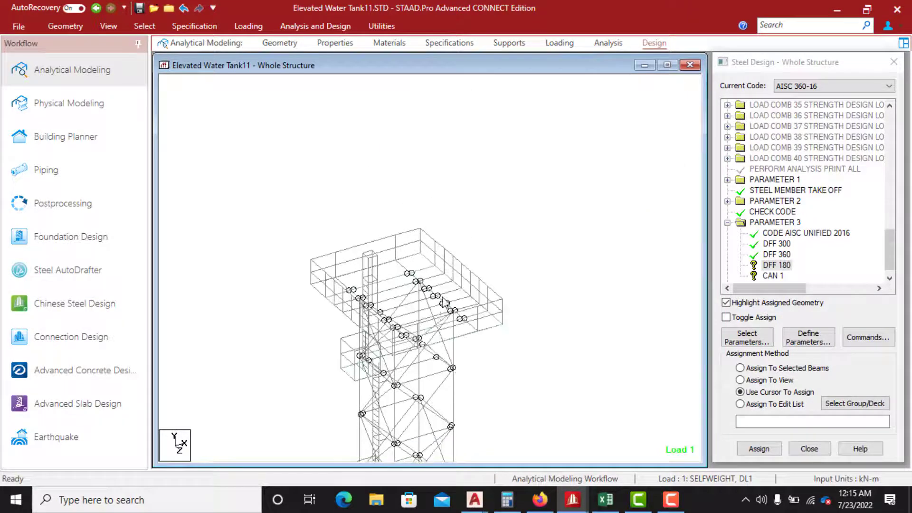
{"action": "scroll", "coordinate": [457, 286], "scroll_direction": "up", "scroll_amount": 2}
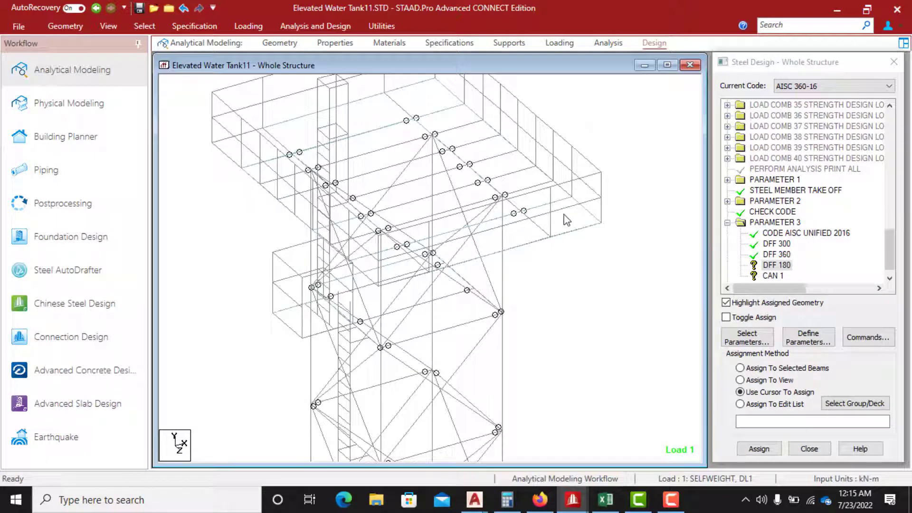
{"action": "left_click", "coordinate": [541, 201]}
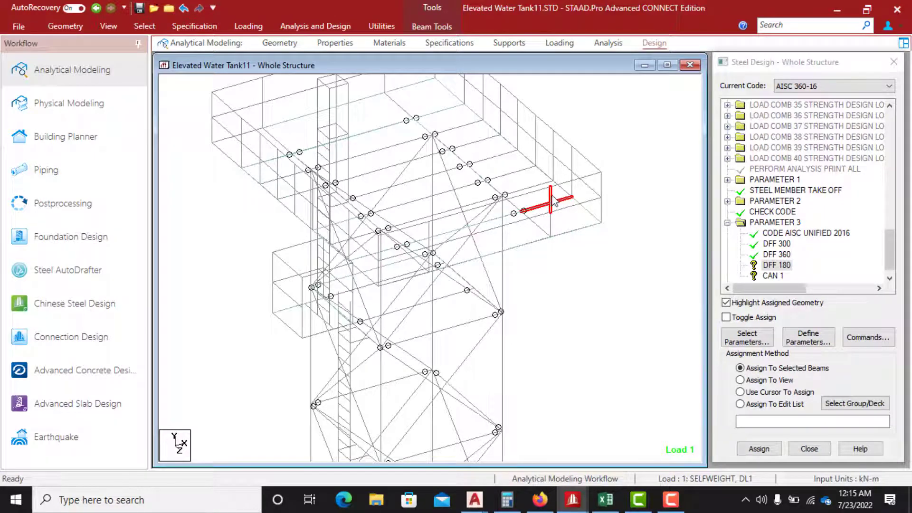
{"action": "left_click", "coordinate": [530, 187], "text": "ctrl"}
{"action": "left_click", "coordinate": [512, 173], "text": "ctrl"}
{"action": "left_click", "coordinate": [492, 157], "text": "ctrl"}
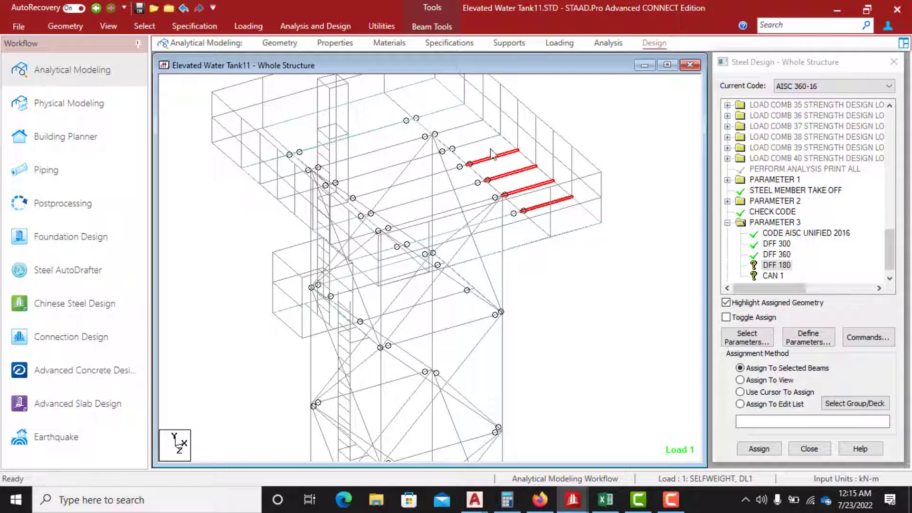
{"action": "left_click", "coordinate": [475, 142], "text": "ctrl"}
{"action": "left_click", "coordinate": [459, 127], "text": "ctrl"}
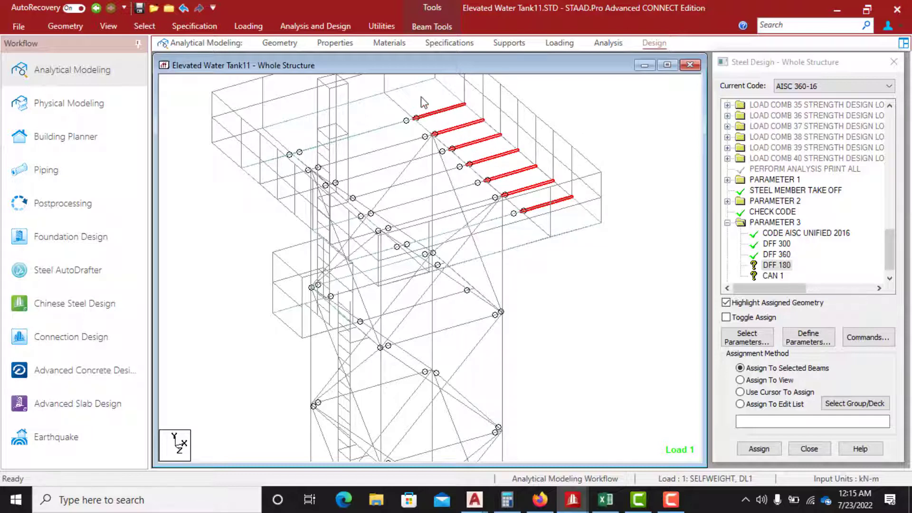
Add the six cantilever beams on the ladder side of the top platform to the selection
{"action": "left_click", "coordinate": [243, 166], "text": "ctrl"}
{"action": "left_click", "coordinate": [273, 180], "text": "ctrl"}
{"action": "left_click", "coordinate": [288, 198], "text": "ctrl"}
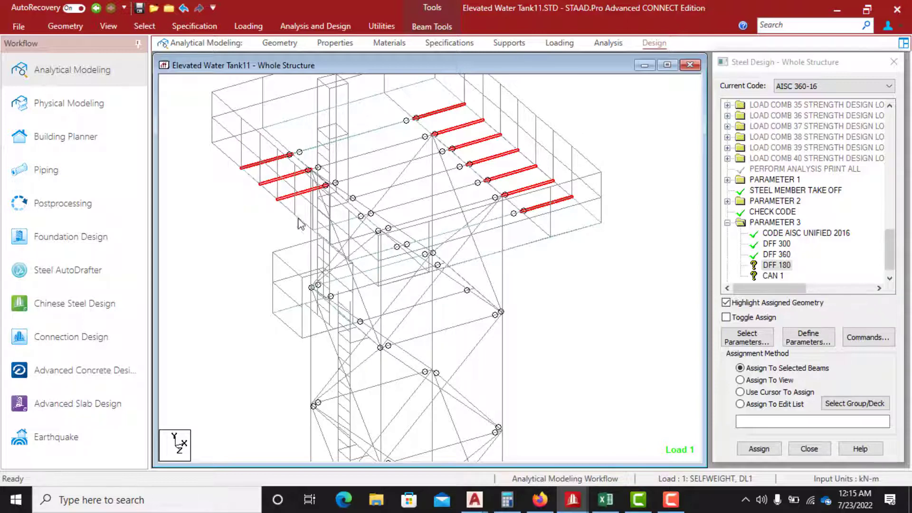
{"action": "left_click", "coordinate": [347, 240], "text": "ctrl"}
{"action": "left_click", "coordinate": [344, 221], "text": "ctrl"}
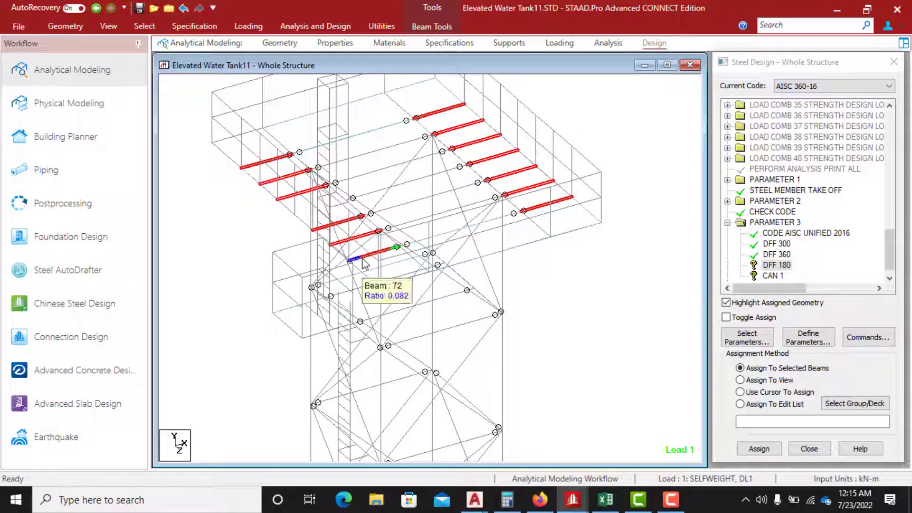
{"action": "left_click", "coordinate": [364, 257], "text": "ctrl"}
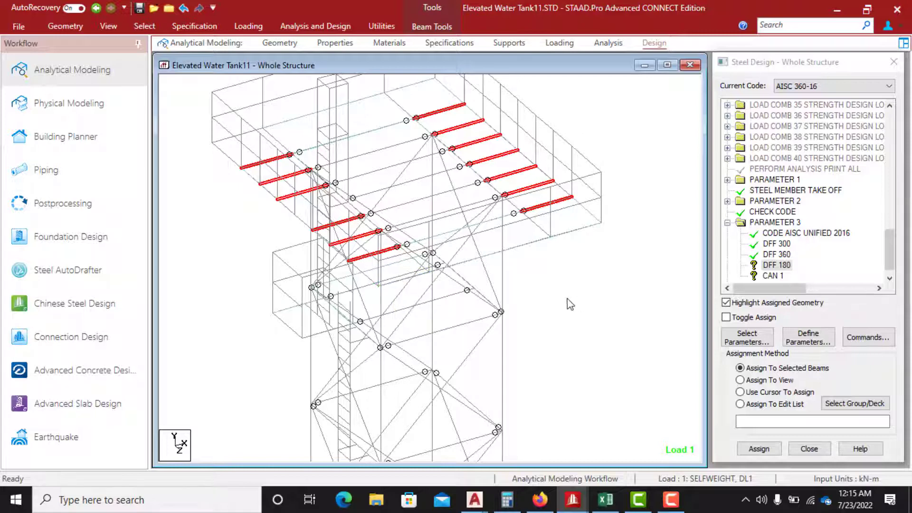
Add both cantilever beams of the upper ladder landing, each with its inner and outer segments, to the selection
{"action": "scroll", "coordinate": [485, 227], "scroll_direction": "down", "scroll_amount": 2}
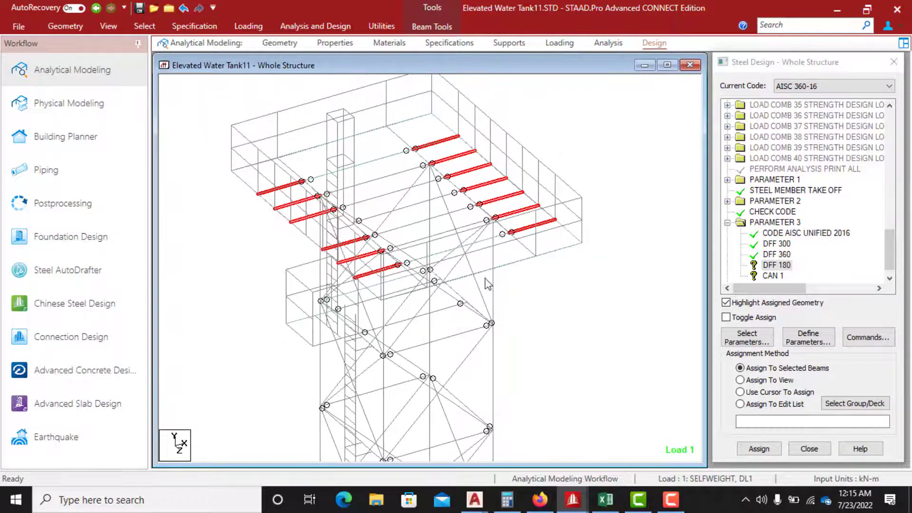
{"action": "middle_click_drag", "start_coordinate": [495, 301], "coordinate": [495, 192]}
{"action": "left_click", "coordinate": [326, 220], "text": "ctrl"}
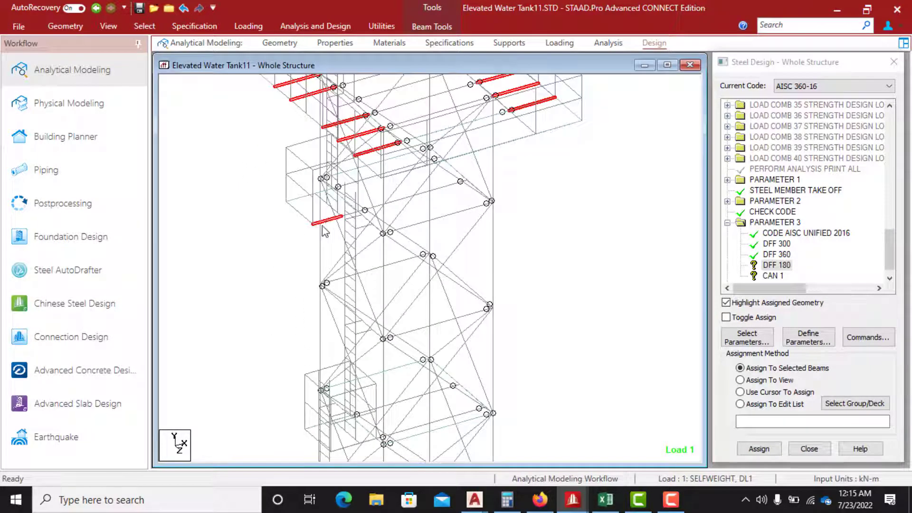
{"action": "scroll", "coordinate": [300, 204], "scroll_direction": "up", "scroll_amount": 3}
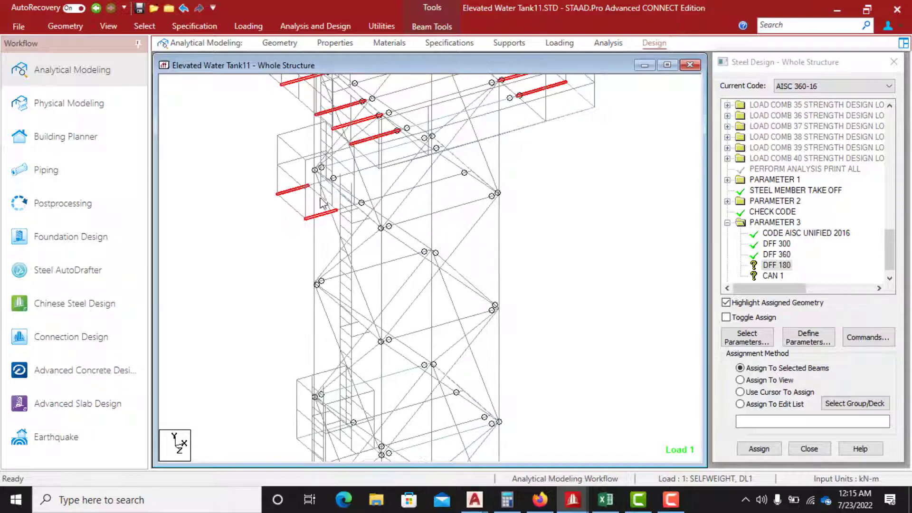
{"action": "middle_click_drag", "start_coordinate": [305, 175], "coordinate": [355, 317]}
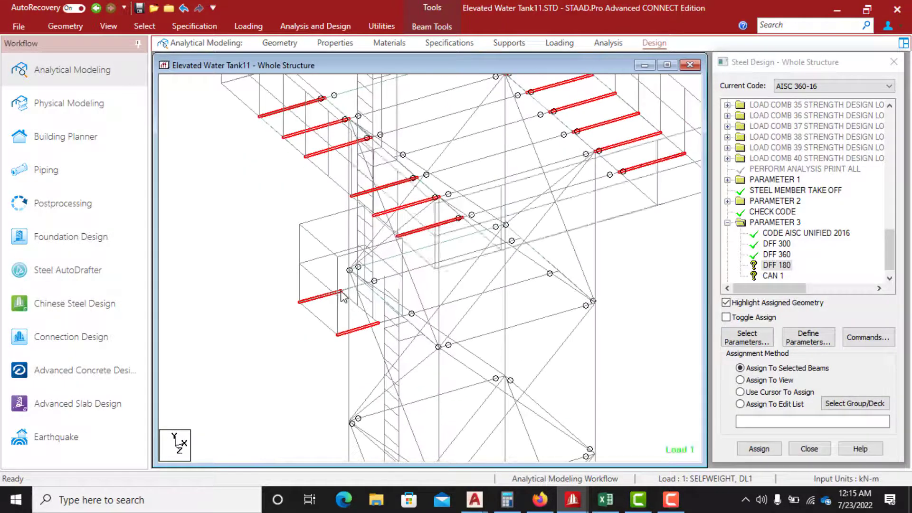
{"action": "scroll", "coordinate": [343, 284], "scroll_direction": "up", "scroll_amount": 2}
{"action": "scroll", "coordinate": [325, 262], "scroll_direction": "up", "scroll_amount": 4}
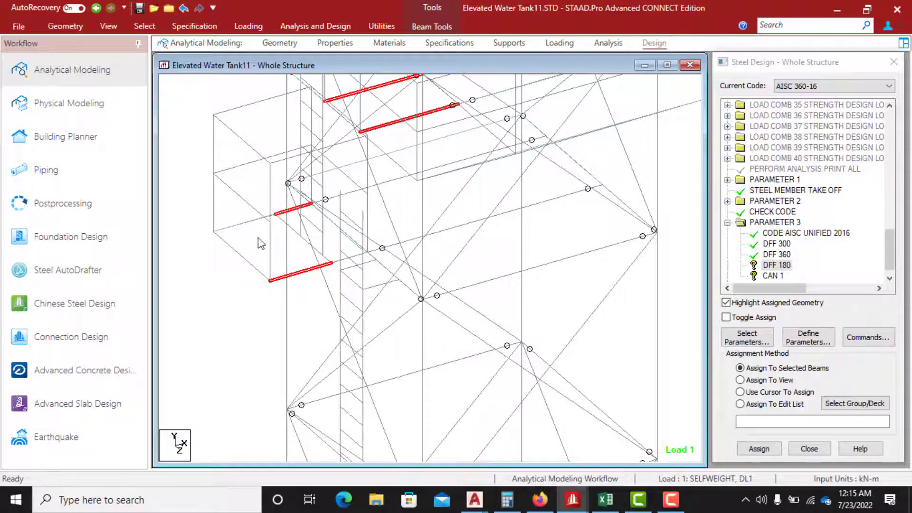
{"action": "left_click", "coordinate": [355, 257], "text": "ctrl"}
{"action": "left_click", "coordinate": [246, 223], "text": "ctrl"}
{"action": "middle_click_drag", "start_coordinate": [351, 243], "coordinate": [404, 173]}
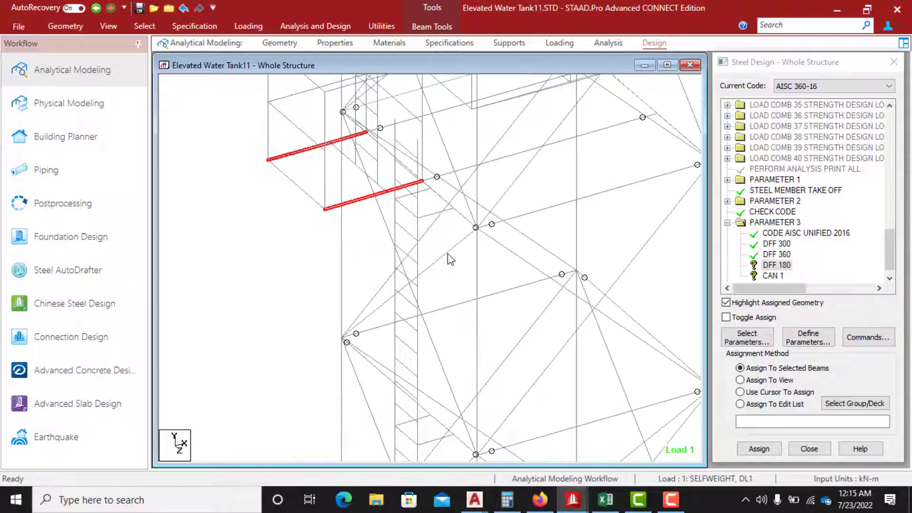
Add the two cantilever beams of the lower ladder landing, including both segments of each, to the selection
{"action": "scroll", "coordinate": [453, 260], "scroll_direction": "down", "scroll_amount": 3}
{"action": "middle_click_drag", "start_coordinate": [439, 297], "coordinate": [419, 164]}
{"action": "mouse_move", "coordinate": [419, 339]}
{"action": "middle_mouse_down"}
{"action": "mouse_move", "coordinate": [429, 195]}
{"action": "mouse_move", "coordinate": [418, 276]}
{"action": "mouse_move", "coordinate": [411, 220]}
{"action": "middle_mouse_up"}
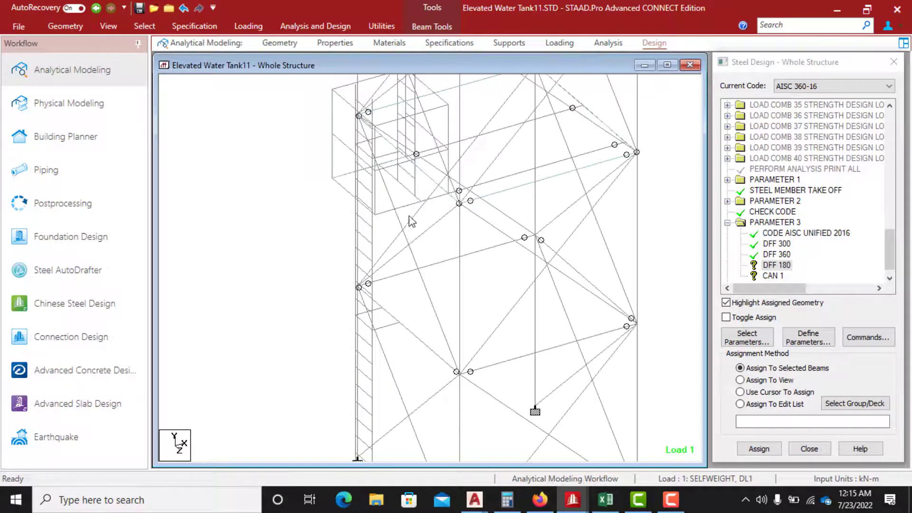
{"action": "left_click", "coordinate": [346, 180], "text": "ctrl"}
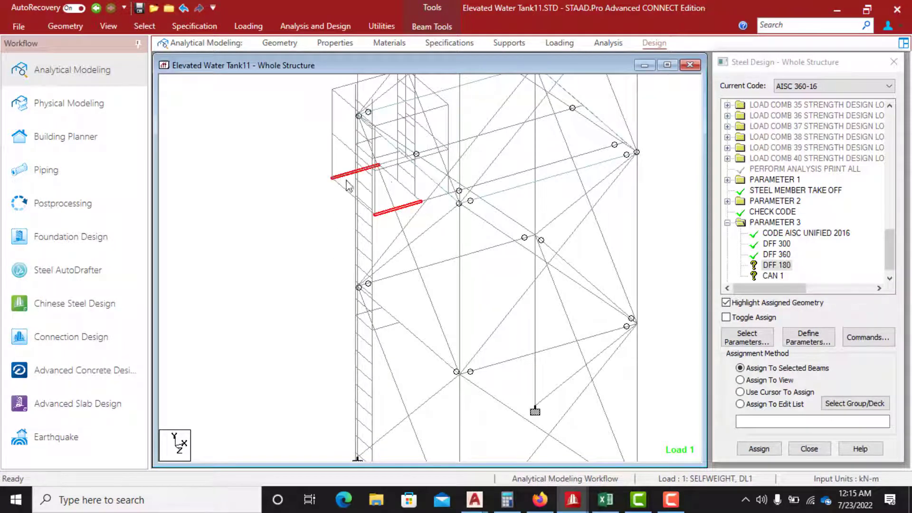
{"action": "left_click", "coordinate": [391, 162], "text": "ctrl"}
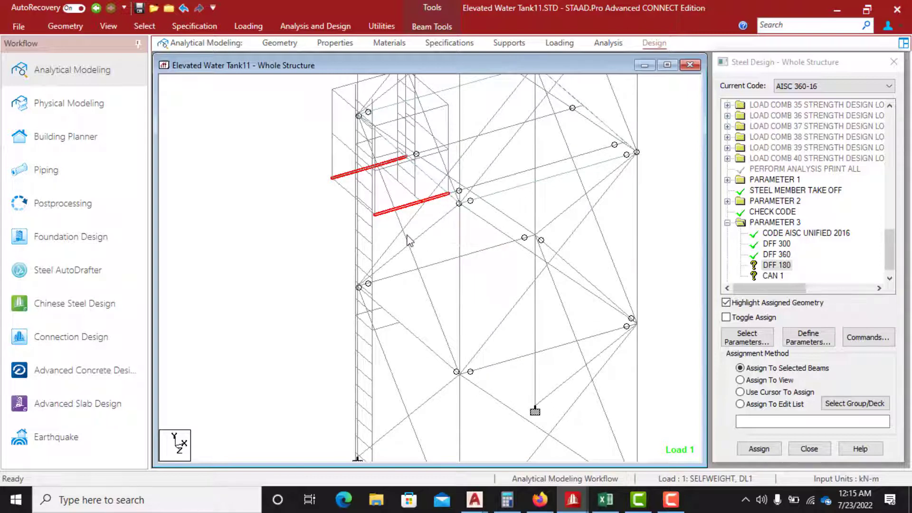
Add the overhanging segments at both ends of the top platform's ladder-side main girder to the selection
{"action": "scroll", "coordinate": [397, 257], "scroll_direction": "down", "scroll_amount": 2}
{"action": "scroll", "coordinate": [394, 273], "scroll_direction": "down", "scroll_amount": 4}
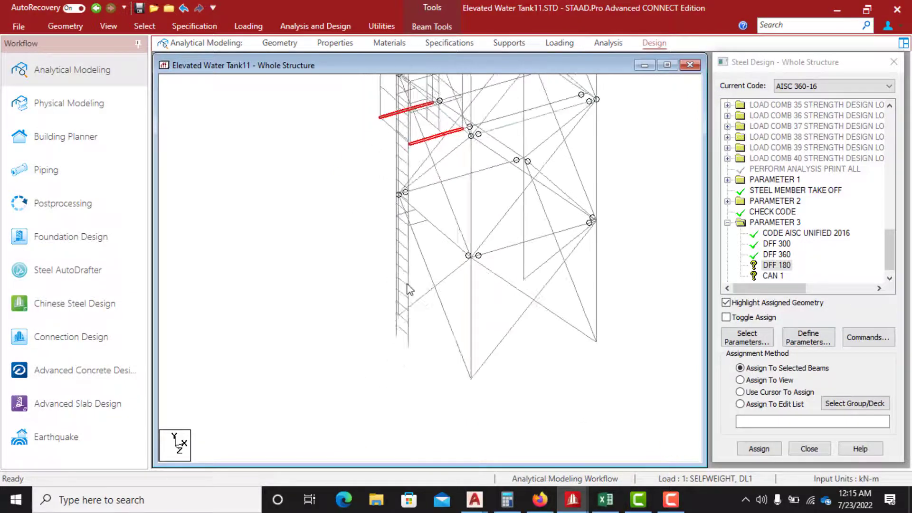
{"action": "scroll", "coordinate": [420, 304], "scroll_direction": "down", "scroll_amount": 3}
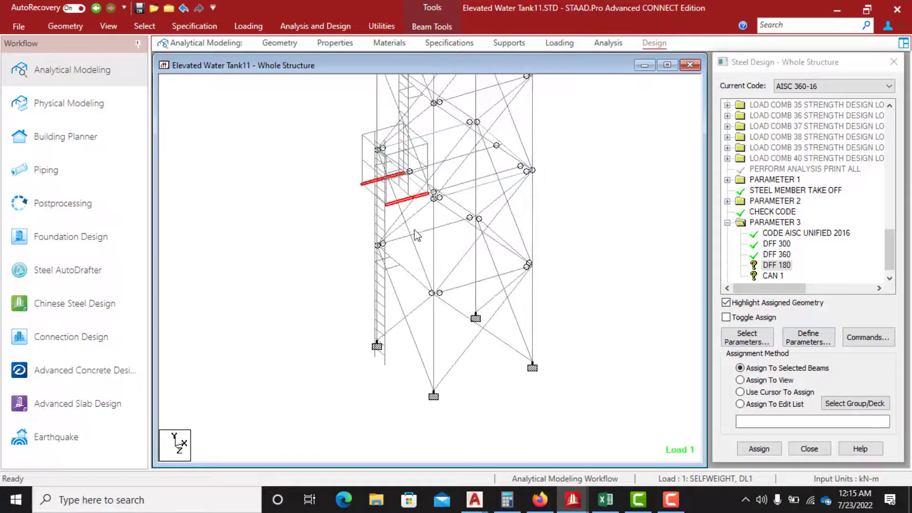
{"action": "scroll", "coordinate": [427, 290], "scroll_direction": "down", "scroll_amount": 2}
{"action": "middle_click_drag", "start_coordinate": [481, 177], "coordinate": [462, 334]}
{"action": "scroll", "coordinate": [345, 175], "scroll_direction": "up", "scroll_amount": 1}
{"action": "scroll", "coordinate": [345, 175], "scroll_direction": "up", "scroll_amount": 3}
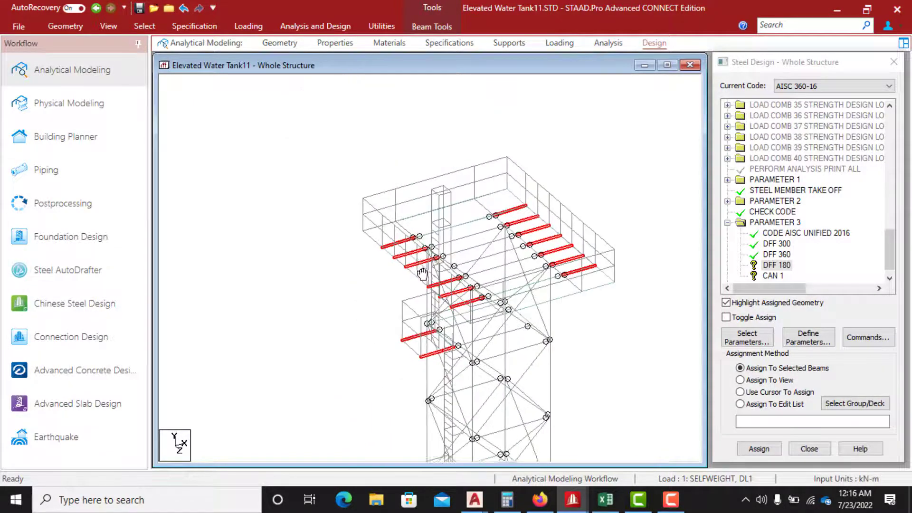
{"action": "scroll", "coordinate": [375, 166], "scroll_direction": "up", "scroll_amount": 2}
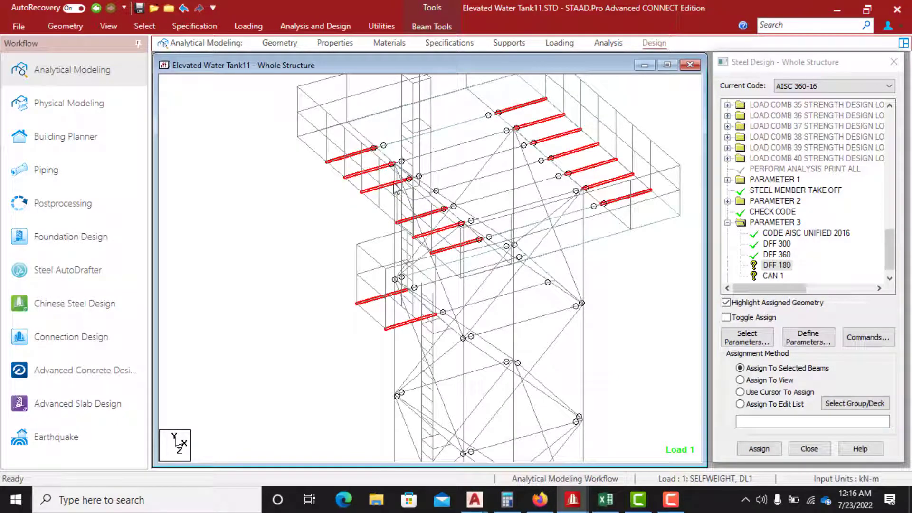
{"action": "left_click", "coordinate": [362, 137]}
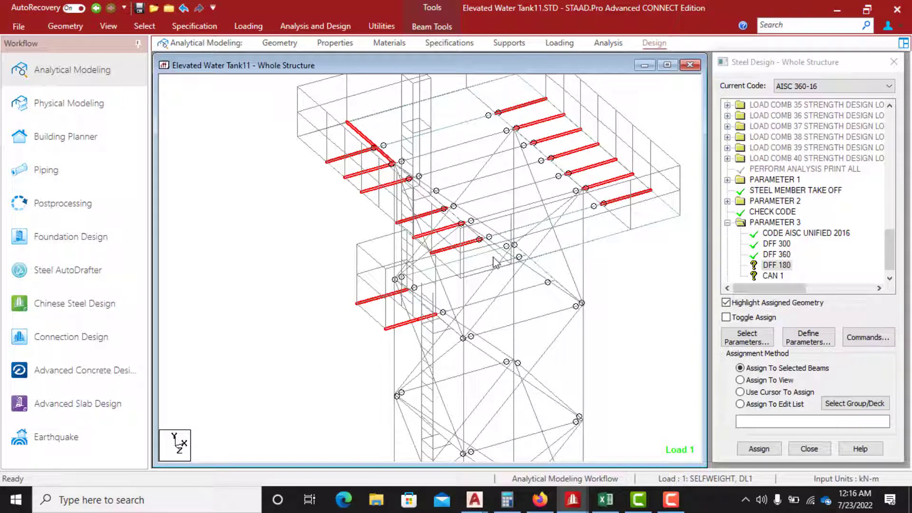
{"action": "left_click", "coordinate": [483, 243]}
{"action": "scroll", "coordinate": [481, 245], "scroll_direction": "up", "scroll_amount": 3}
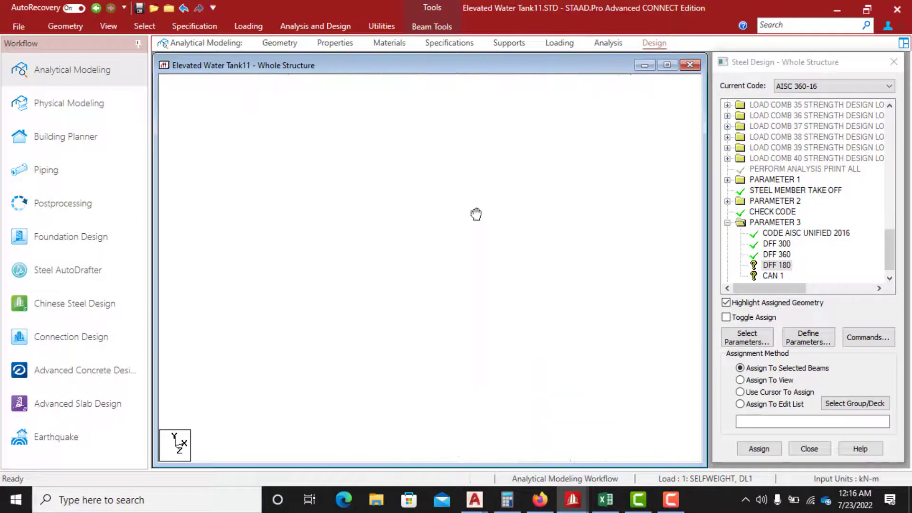
{"action": "scroll", "coordinate": [471, 248], "scroll_direction": "up", "scroll_amount": 2}
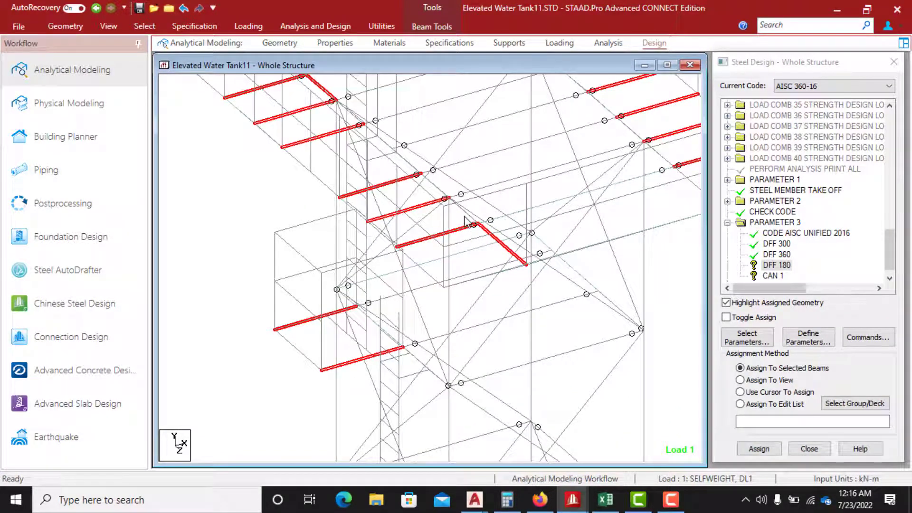
{"action": "left_click", "coordinate": [466, 218], "text": "ctrl"}
{"action": "middle_click_drag", "start_coordinate": [473, 207], "coordinate": [333, 287]}
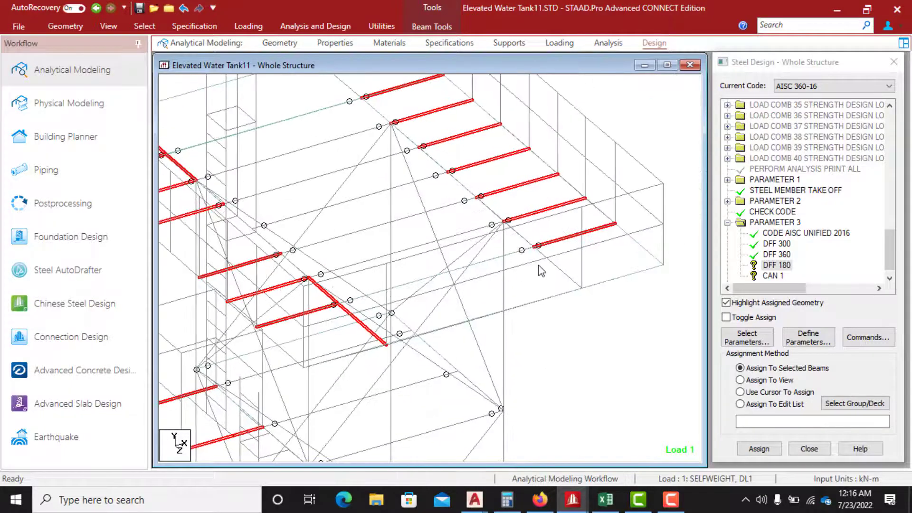
Add the overhanging end segments of the top platform's main girder on the side away from the ladder to the selection
{"action": "left_click", "coordinate": [560, 269], "text": "ctrl"}
{"action": "left_click", "coordinate": [518, 236], "text": "ctrl"}
{"action": "scroll", "coordinate": [625, 329], "scroll_direction": "down", "scroll_amount": 3}
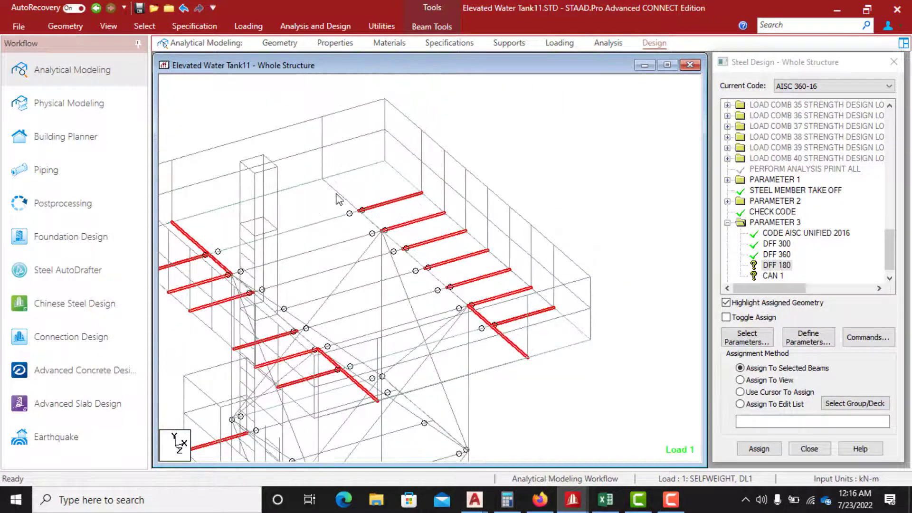
{"action": "left_click", "coordinate": [343, 195], "text": "ctrl"}
{"action": "left_click", "coordinate": [372, 219], "text": "ctrl"}
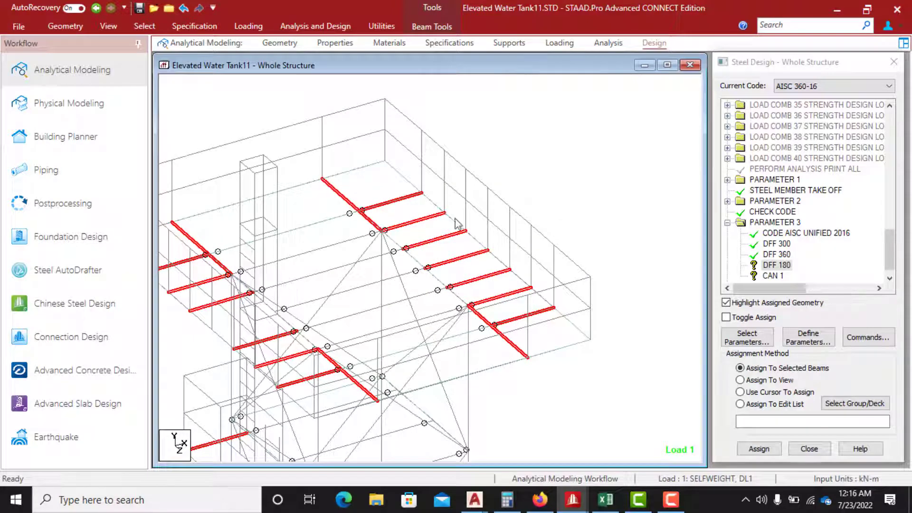
Assign the DFF 180 parameter to the selected cantilever beams
{"action": "middle_click_drag", "start_coordinate": [475, 220], "coordinate": [550, 157]}
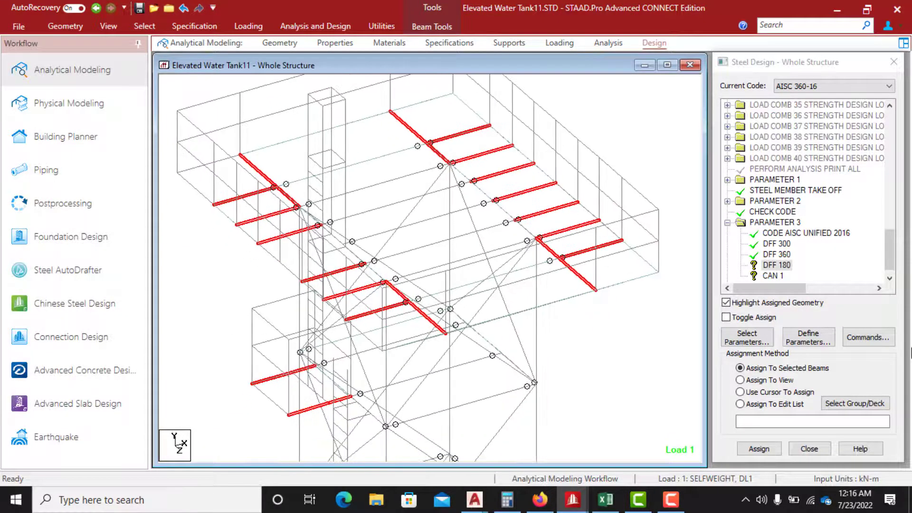
{"action": "left_click", "coordinate": [760, 449]}
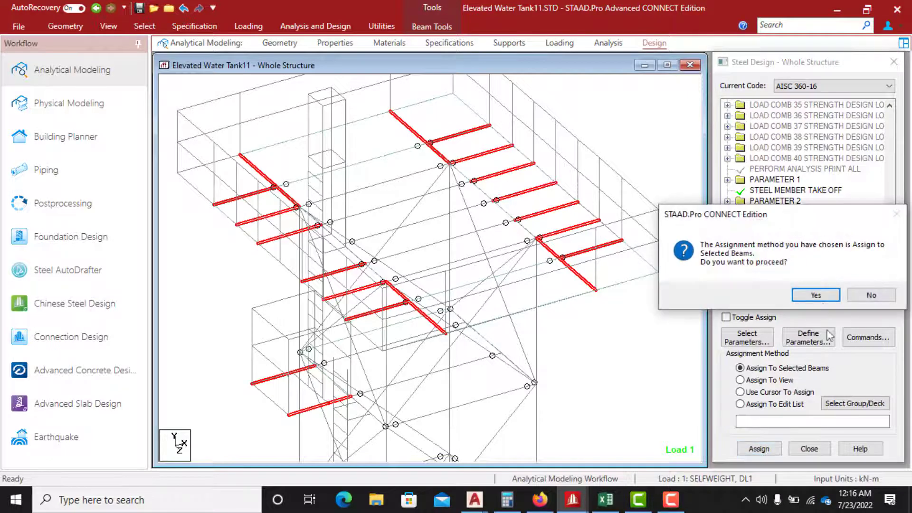
{"action": "left_click", "coordinate": [816, 295]}
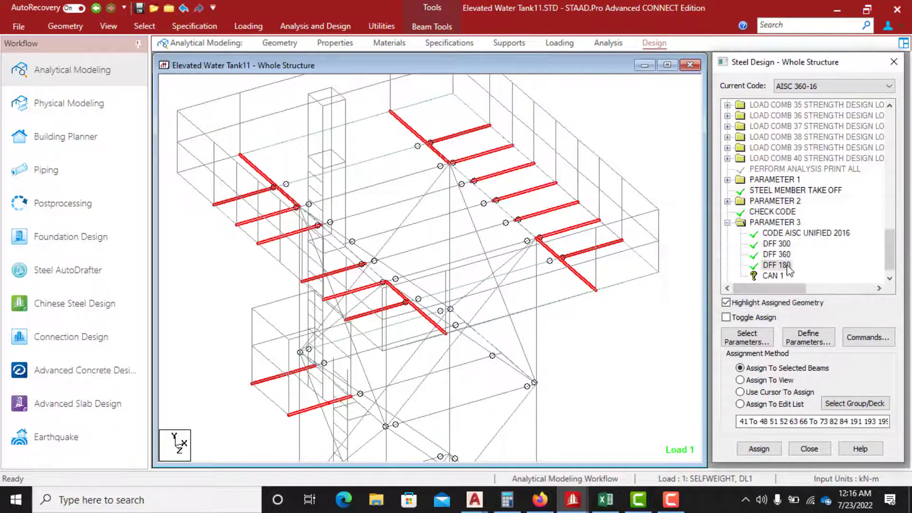
Assign the CAN 1 parameter to every member in the view
{"action": "left_click", "coordinate": [774, 276]}
{"action": "scroll", "coordinate": [542, 265], "scroll_direction": "down", "scroll_amount": 5}
{"action": "middle_click_drag", "start_coordinate": [432, 285], "coordinate": [418, 213]}
{"action": "scroll", "coordinate": [442, 179], "scroll_direction": "down", "scroll_amount": 1}
{"action": "scroll", "coordinate": [442, 181], "scroll_direction": "down", "scroll_amount": 2}
{"action": "middle_click_drag", "start_coordinate": [452, 277], "coordinate": [509, 194]}
{"action": "scroll", "coordinate": [478, 214], "scroll_direction": "down", "scroll_amount": 5}
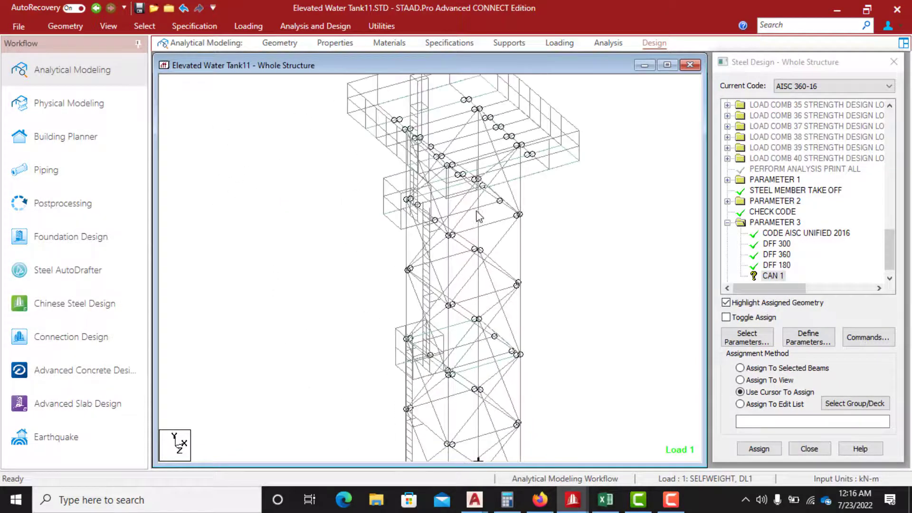
{"action": "left_click", "coordinate": [740, 380]}
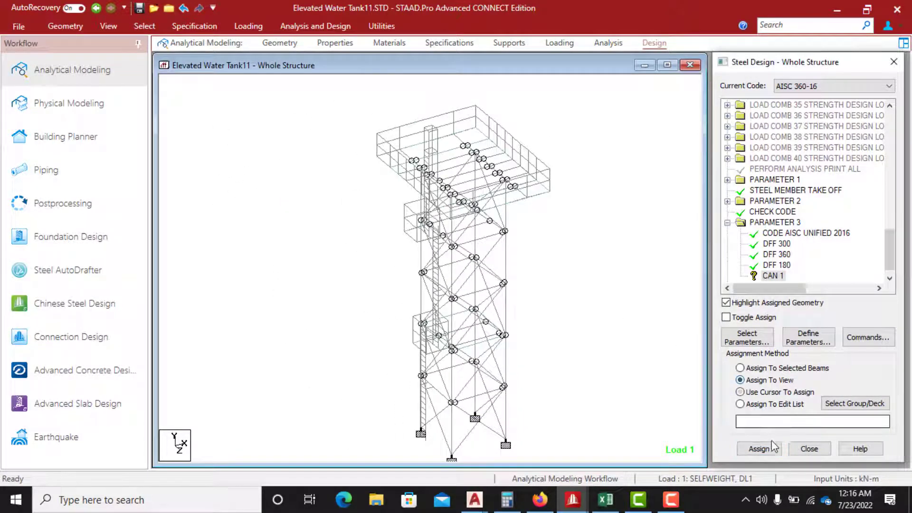
{"action": "left_click", "coordinate": [759, 448]}
{"action": "left_click", "coordinate": [815, 292]}
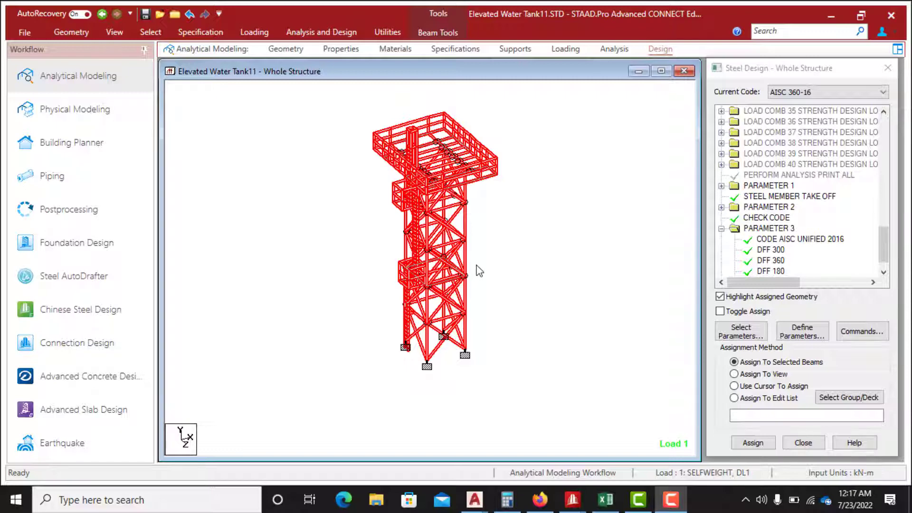
Clear the member selection and turn on node number labels for the whole structure
{"action": "scroll", "coordinate": [479, 271], "scroll_direction": "up", "scroll_amount": 1}
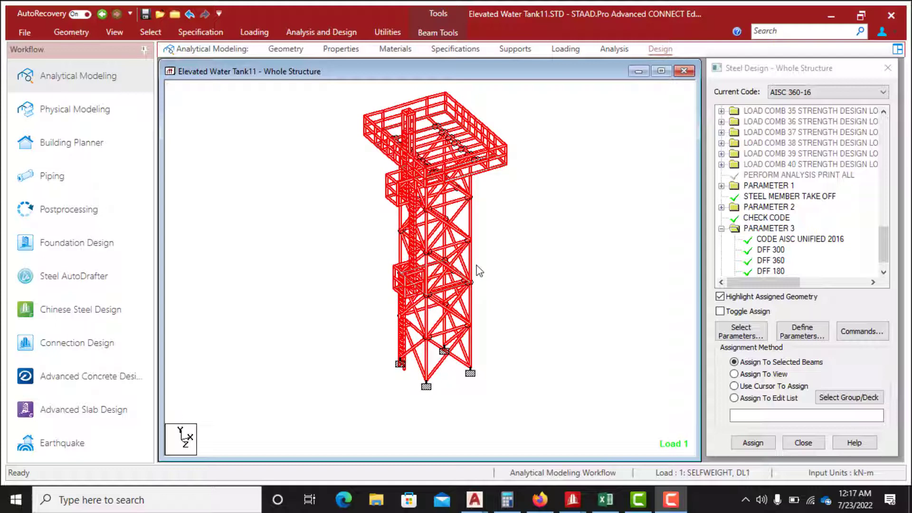
{"action": "left_click", "coordinate": [520, 275]}
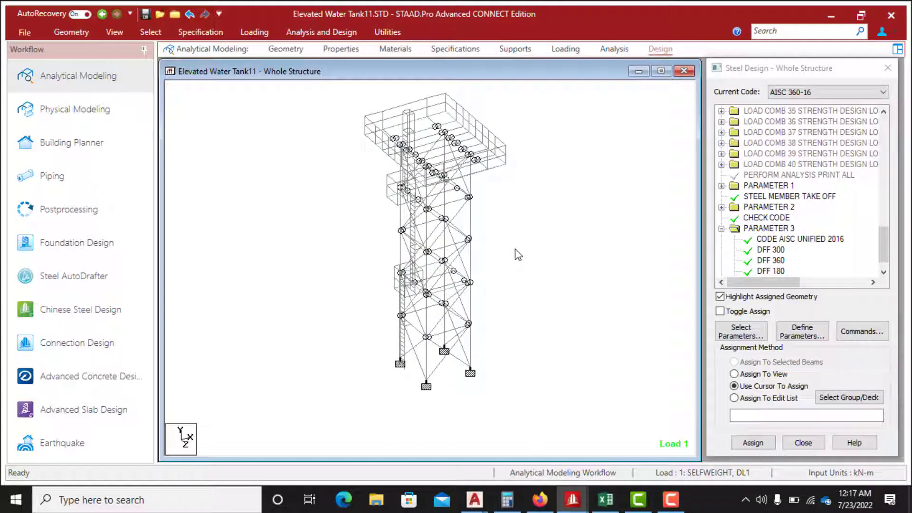
{"action": "right_click", "coordinate": [526, 236]}
{"action": "left_click", "coordinate": [553, 363]}
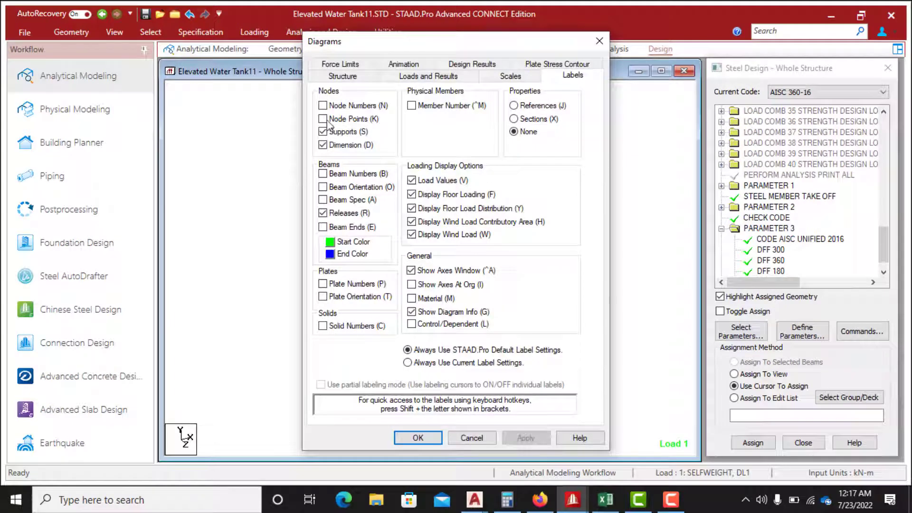
{"action": "left_click", "coordinate": [323, 106]}
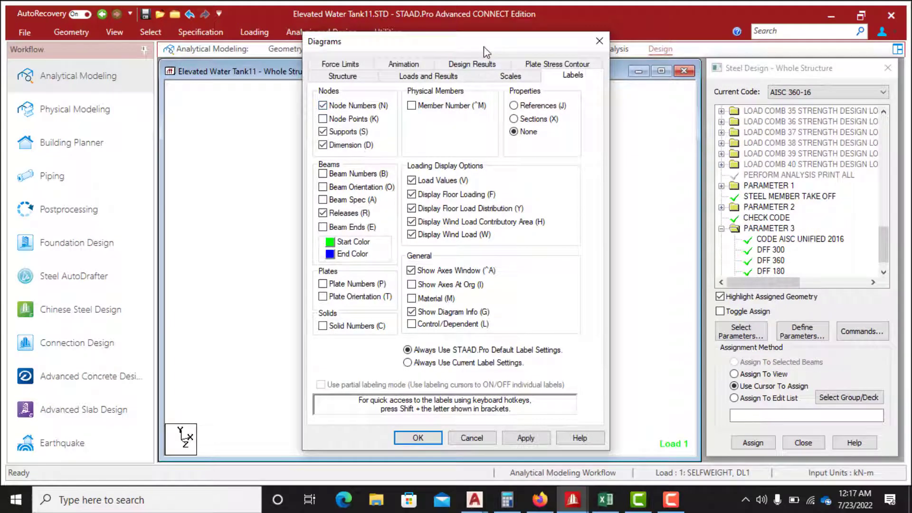
{"action": "left_click_drag", "start_coordinate": [485, 50], "coordinate": [679, 39]}
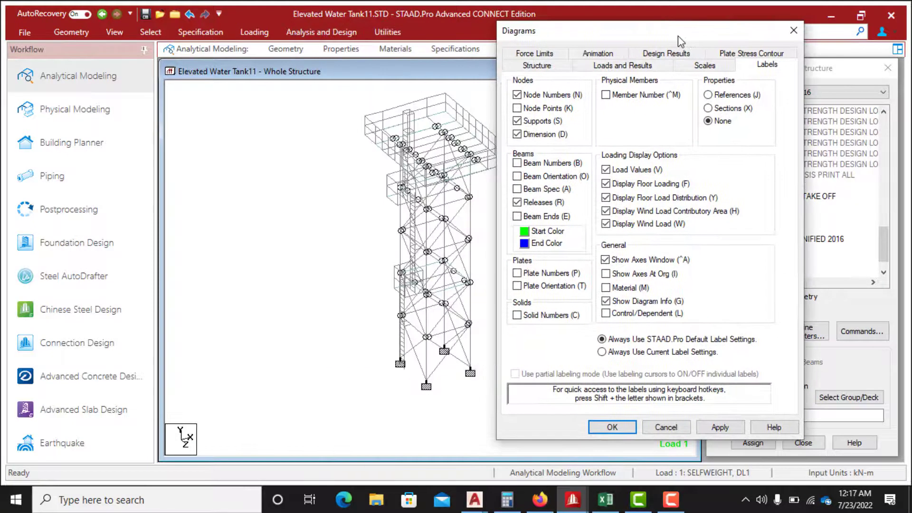
{"action": "left_click", "coordinate": [612, 427]}
{"action": "scroll", "coordinate": [456, 300], "scroll_direction": "up", "scroll_amount": 3}
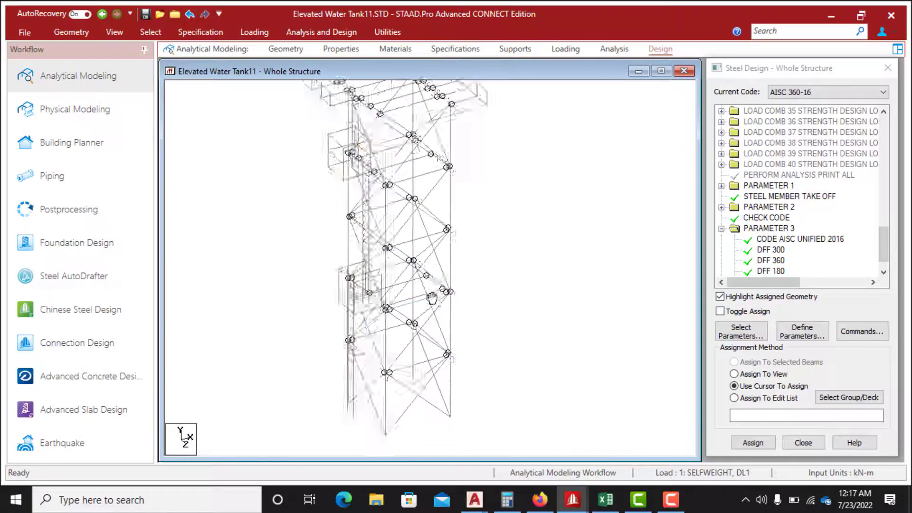
{"action": "scroll", "coordinate": [460, 289], "scroll_direction": "down", "scroll_amount": 3}
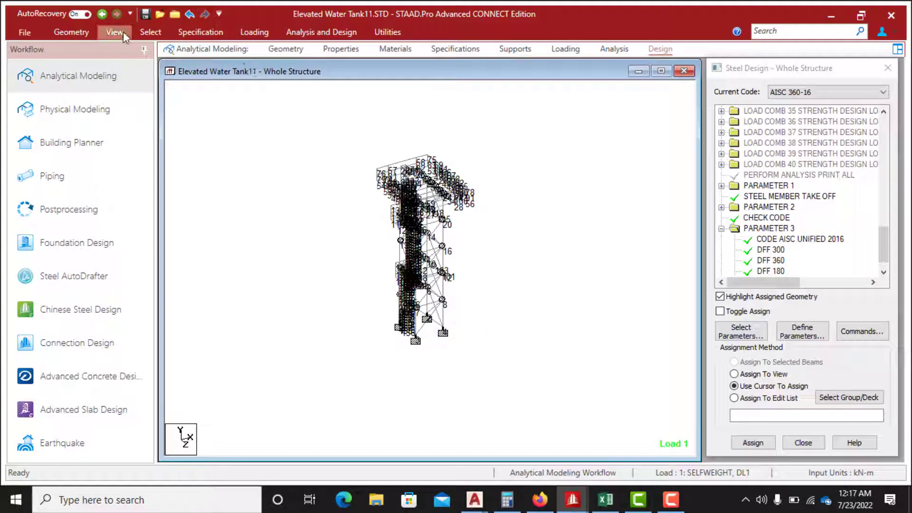
Select the HE200A platform beams (property 5) by their section property
{"action": "left_click", "coordinate": [151, 32]}
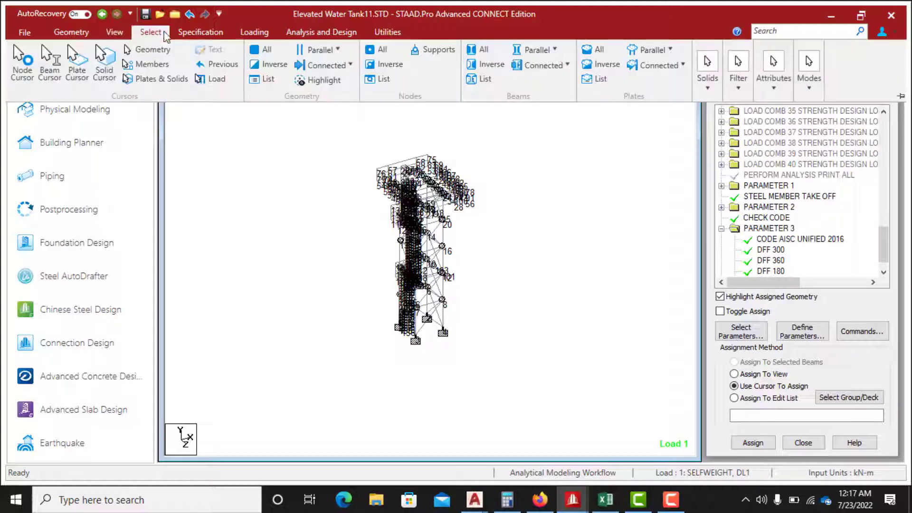
{"action": "left_click", "coordinate": [774, 71]}
{"action": "mouse_move", "coordinate": [767, 130]}
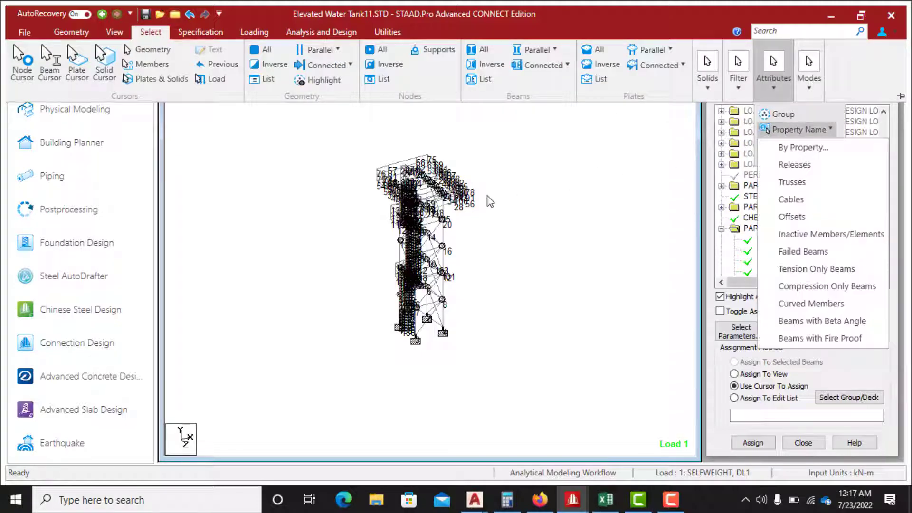
{"action": "left_click", "coordinate": [810, 147]}
{"action": "left_click", "coordinate": [464, 238]}
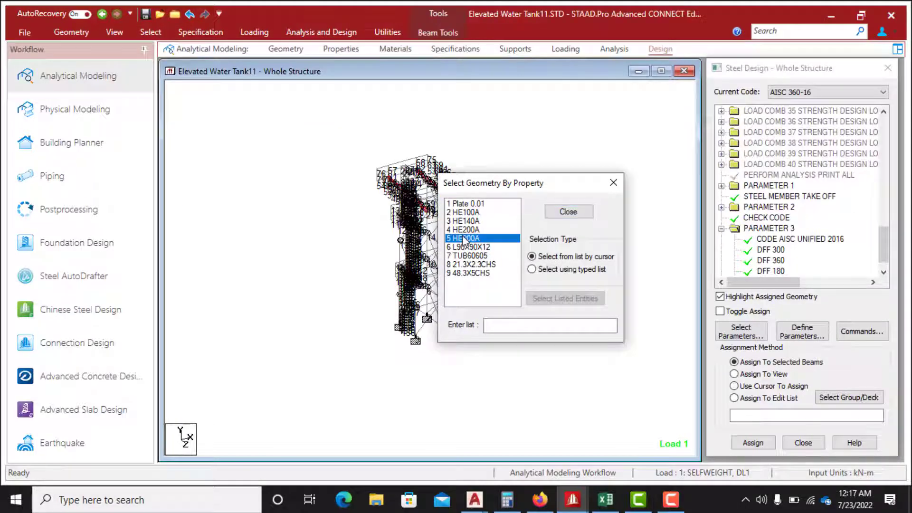
Select the HE200A columns by their section property (property 4) and display only those members in the view
{"action": "left_click", "coordinate": [470, 230]}
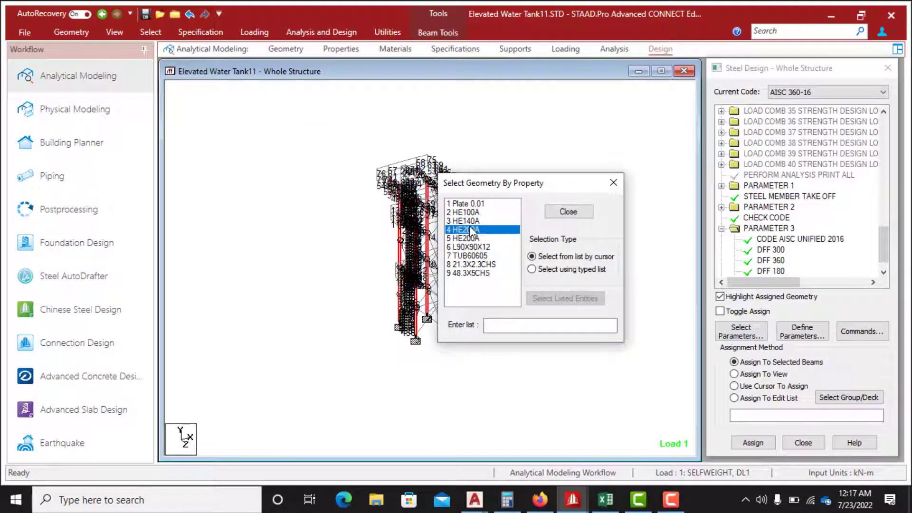
{"action": "left_click", "coordinate": [570, 212]}
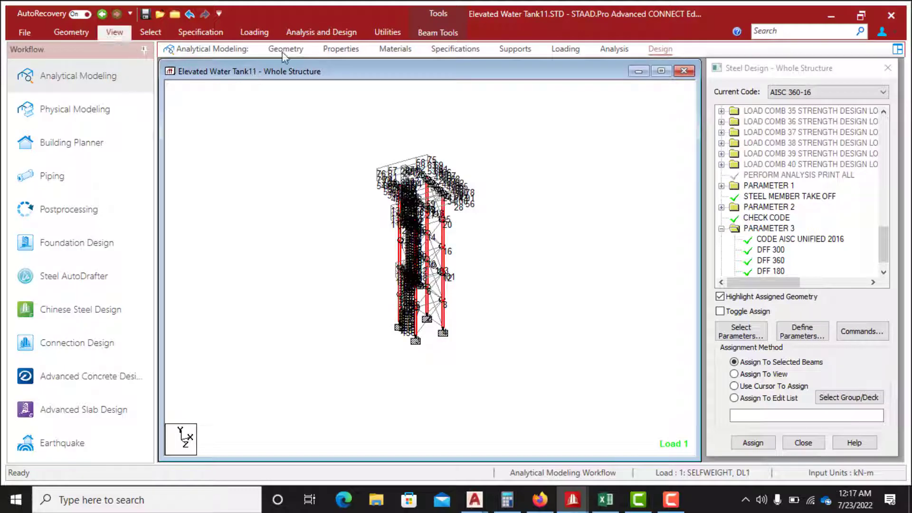
{"action": "left_click", "coordinate": [115, 32]}
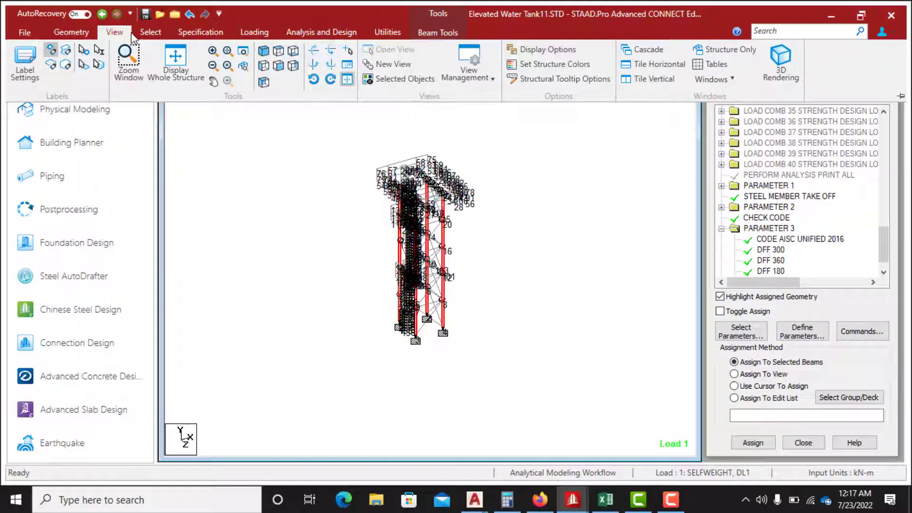
{"action": "left_click", "coordinate": [399, 79]}
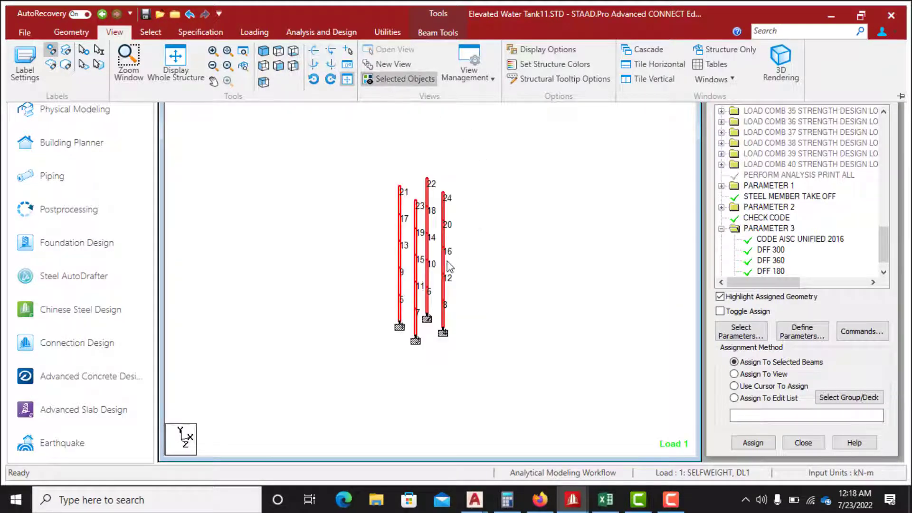
{"action": "scroll", "coordinate": [448, 269], "scroll_direction": "up", "scroll_amount": 5}
{"action": "scroll", "coordinate": [504, 256], "scroll_direction": "down", "scroll_amount": 1}
{"action": "left_click", "coordinate": [503, 254]}
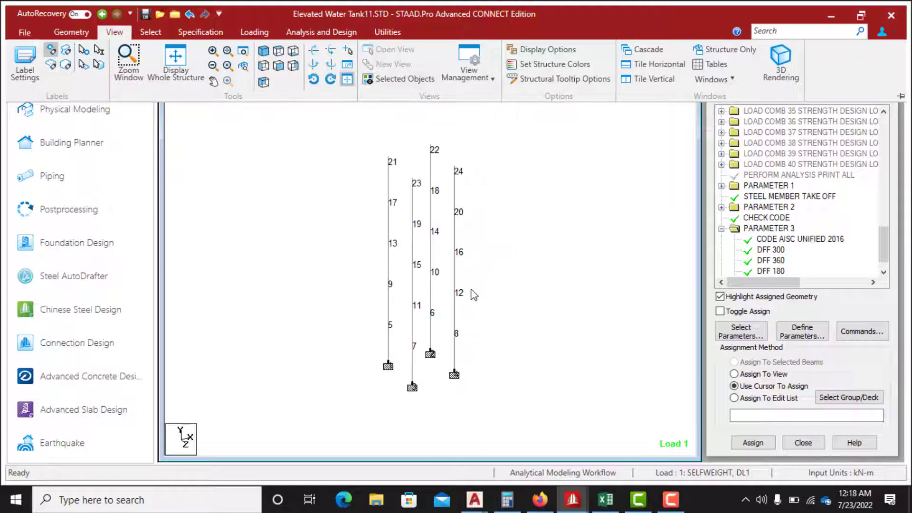
Examine the segments of the four columns and the node numbers at their ends, starting from the supports
{"action": "middle_click_drag", "start_coordinate": [455, 351], "coordinate": [443, 304]}
{"action": "scroll", "coordinate": [381, 331], "scroll_direction": "up", "scroll_amount": 3}
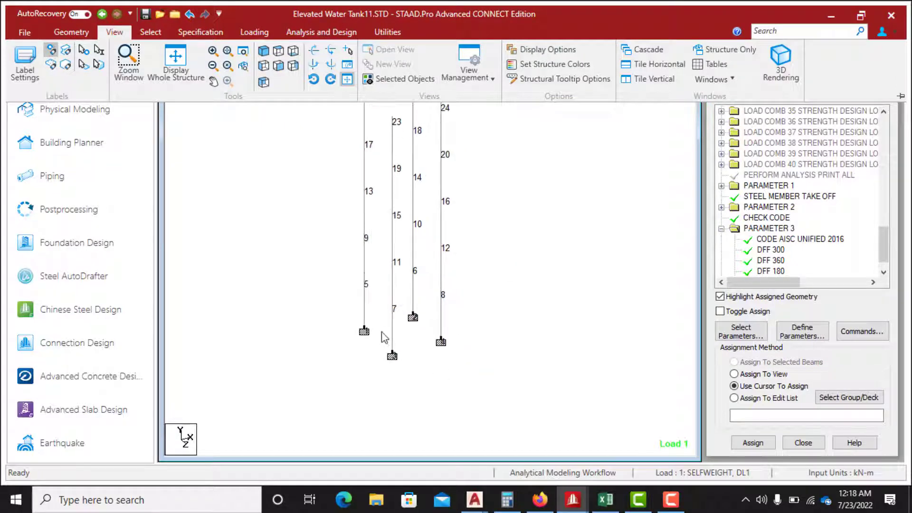
{"action": "scroll", "coordinate": [420, 287], "scroll_direction": "down", "scroll_amount": 1}
{"action": "scroll", "coordinate": [422, 287], "scroll_direction": "down", "scroll_amount": 1}
{"action": "left_click", "coordinate": [369, 302]}
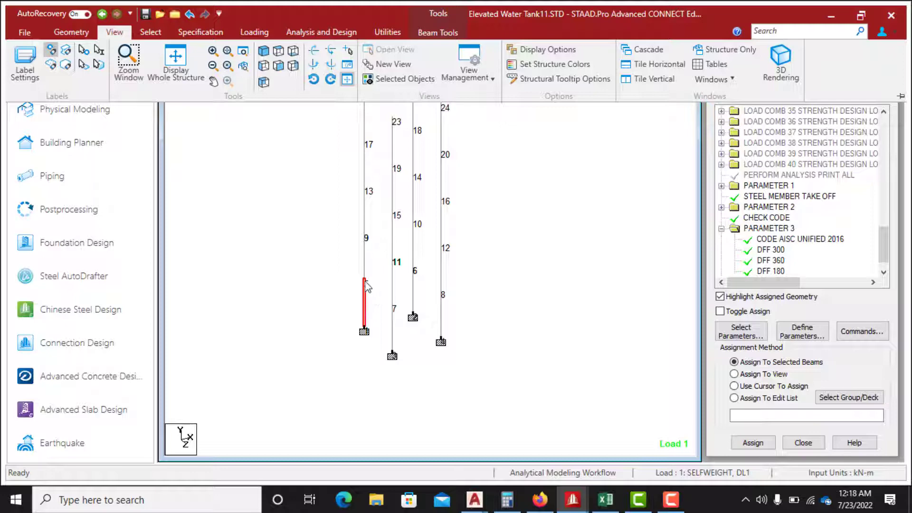
{"action": "left_click", "coordinate": [365, 231]}
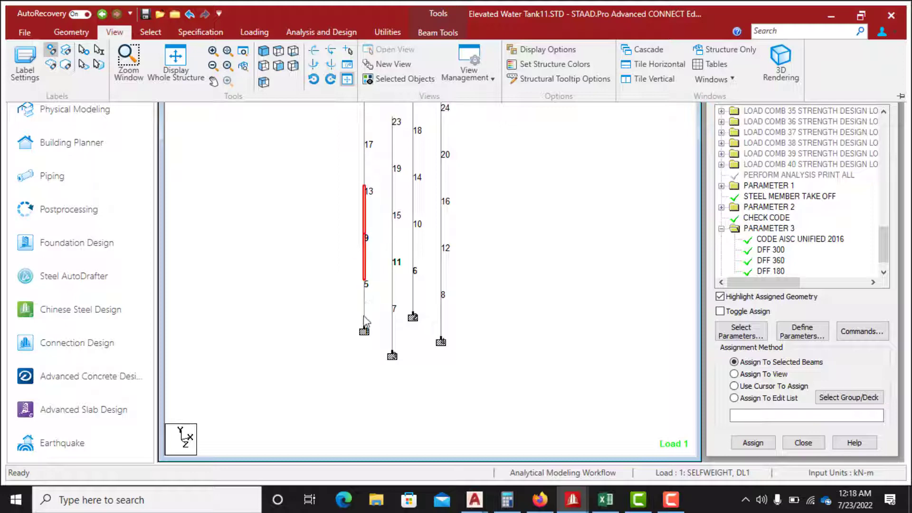
{"action": "left_click", "coordinate": [357, 335]}
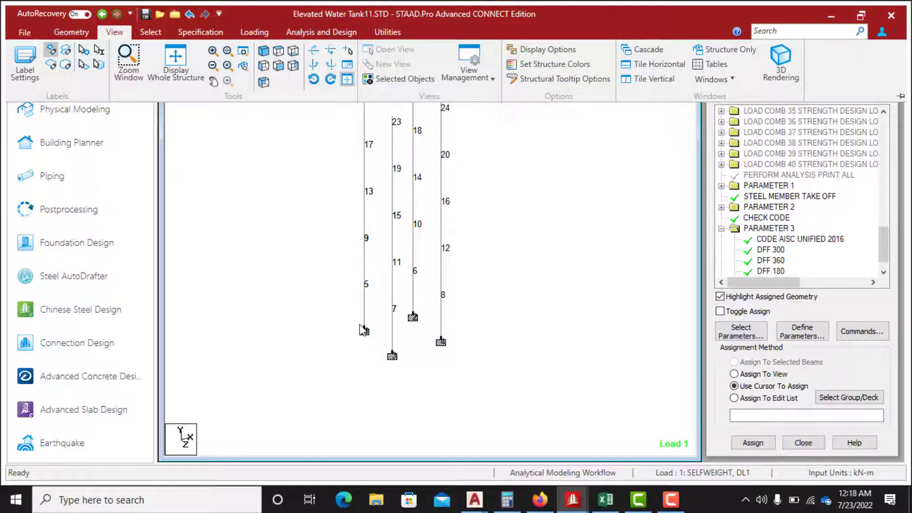
{"action": "left_click", "coordinate": [369, 269]}
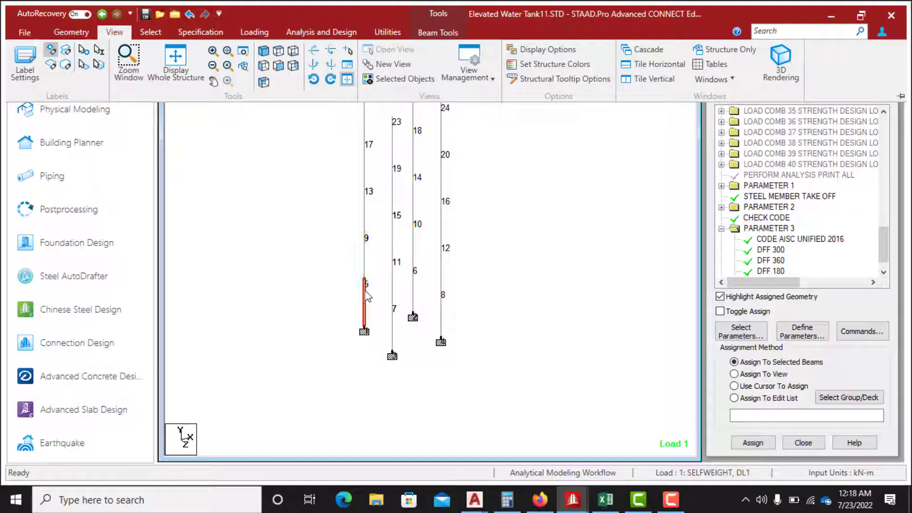
{"action": "left_click", "coordinate": [366, 268]}
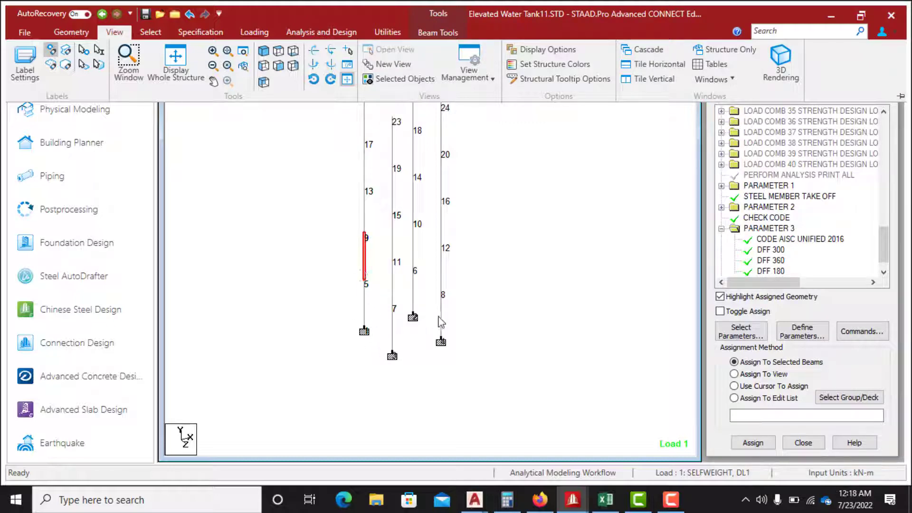
{"action": "scroll", "coordinate": [439, 318], "scroll_direction": "down", "scroll_amount": 3}
{"action": "left_click", "coordinate": [382, 282]}
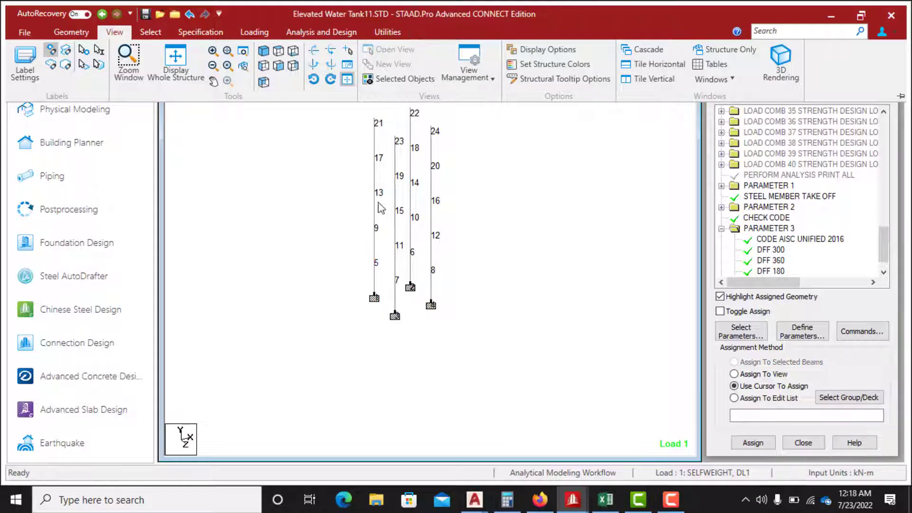
{"action": "scroll", "coordinate": [378, 139], "scroll_direction": "up", "scroll_amount": 2}
{"action": "scroll", "coordinate": [364, 281], "scroll_direction": "down", "scroll_amount": 5}
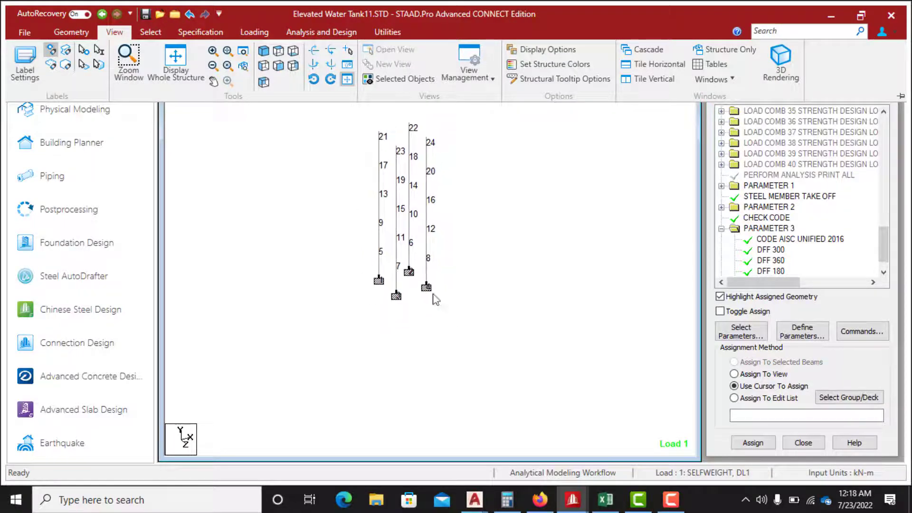
{"action": "scroll", "coordinate": [418, 157], "scroll_direction": "up", "scroll_amount": 3}
{"action": "scroll", "coordinate": [425, 184], "scroll_direction": "down", "scroll_amount": 2}
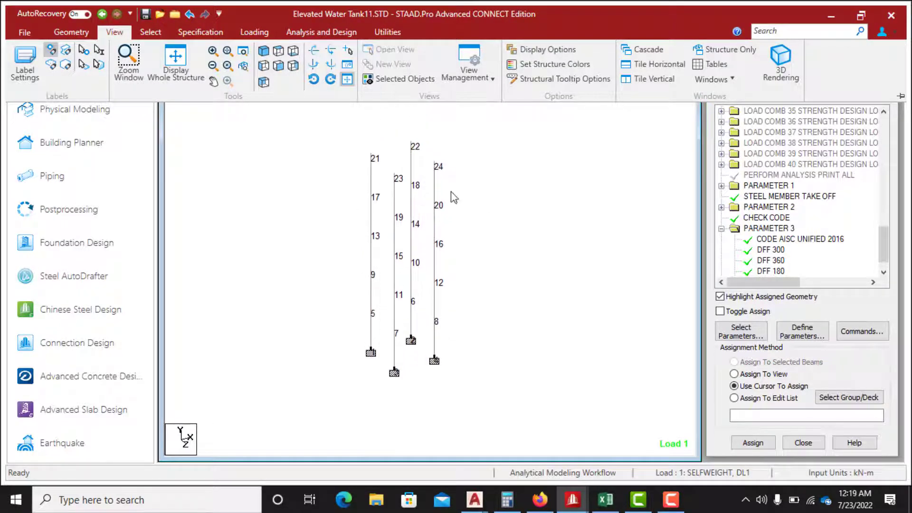
Define the deflection-length parameters for the first column's lowest segment, with DJ1 at node 1 and DJ2 at node 5
{"action": "left_click", "coordinate": [798, 336]}
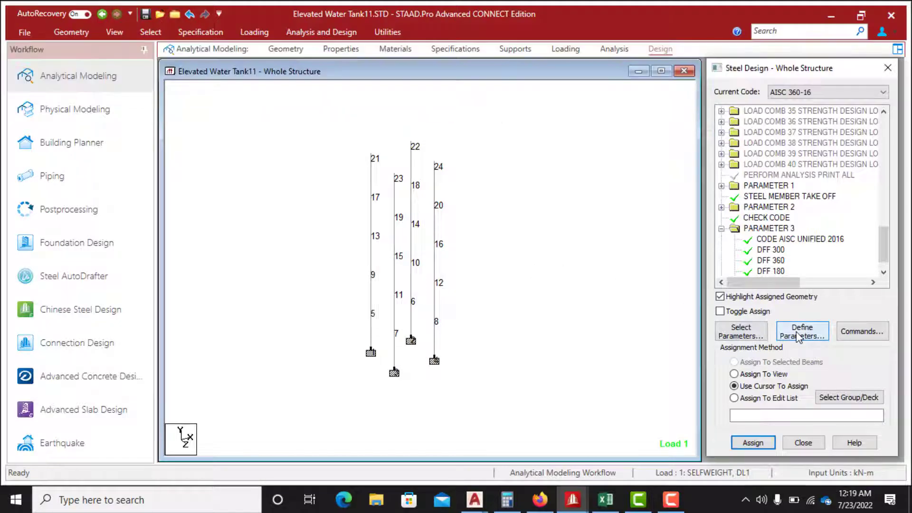
{"action": "left_click", "coordinate": [798, 336]}
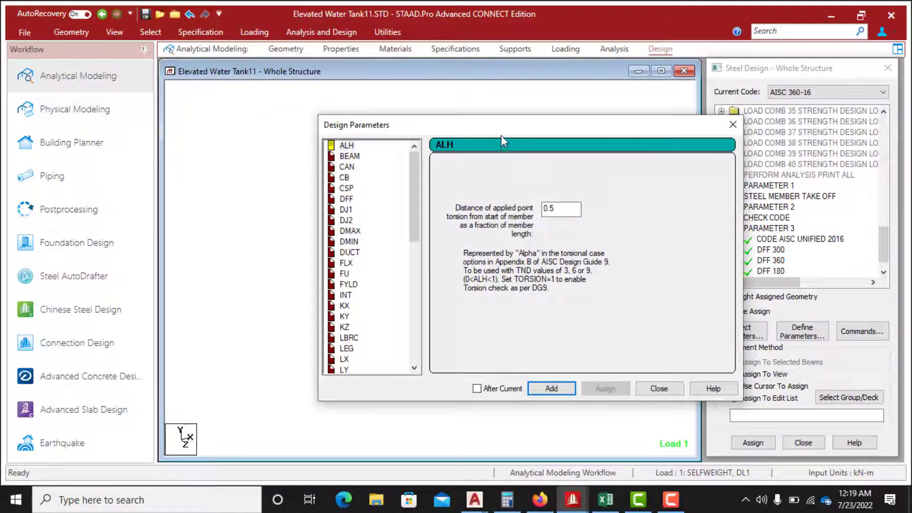
{"action": "left_click_drag", "start_coordinate": [545, 135], "coordinate": [689, 101]}
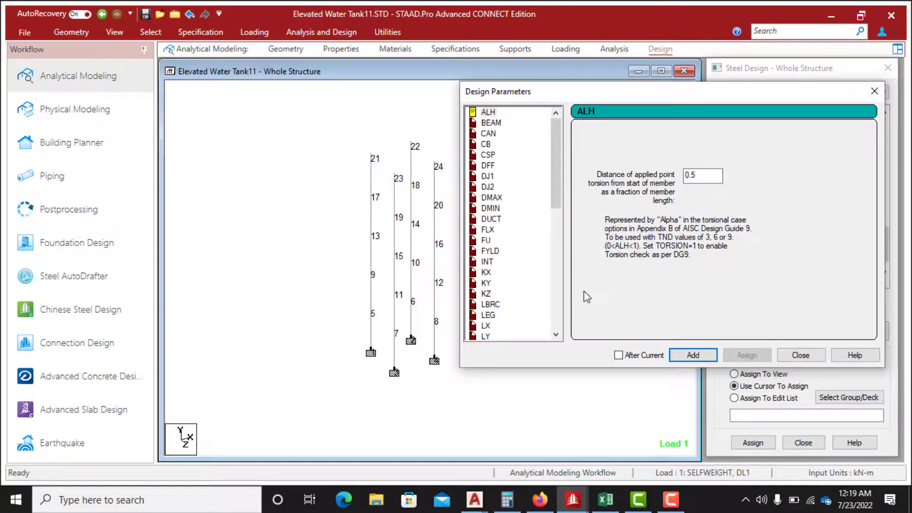
{"action": "left_click", "coordinate": [488, 176]}
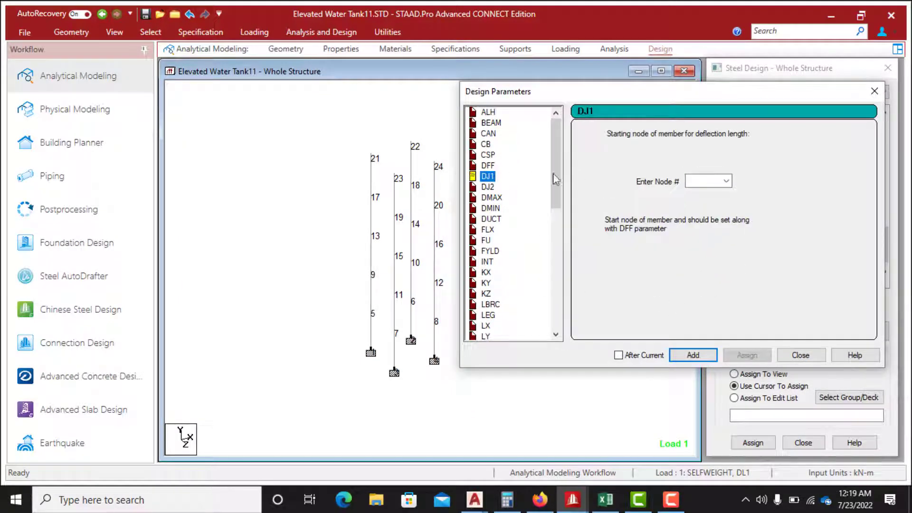
{"action": "left_click", "coordinate": [703, 180]}
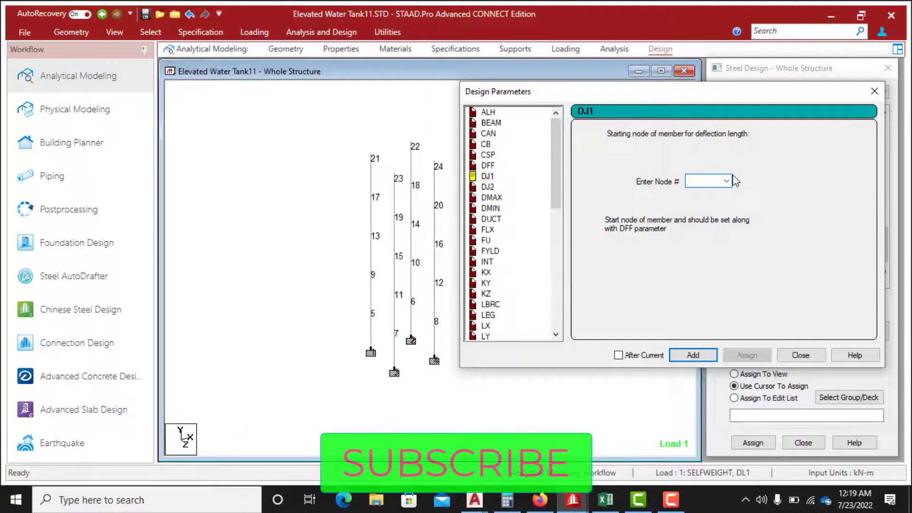
{"action": "type", "text": "1"}
{"action": "left_click", "coordinate": [489, 189]}
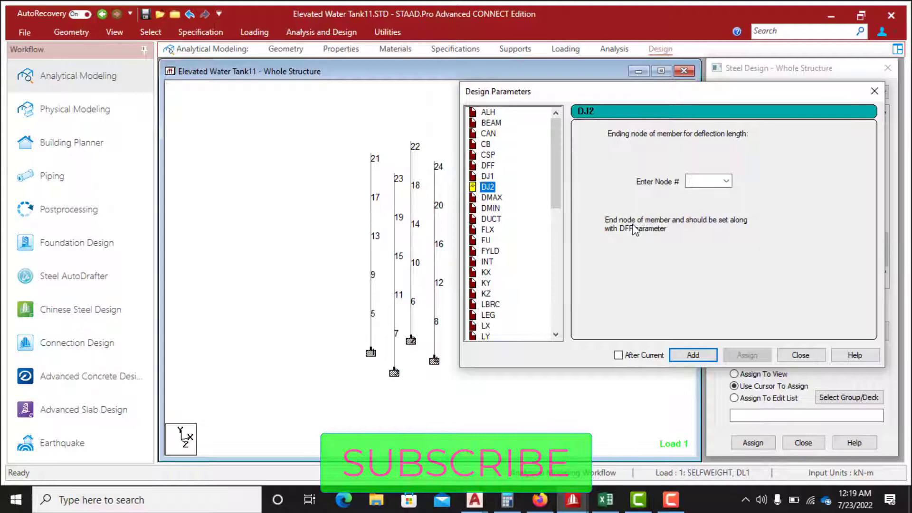
{"action": "left_click", "coordinate": [710, 182]}
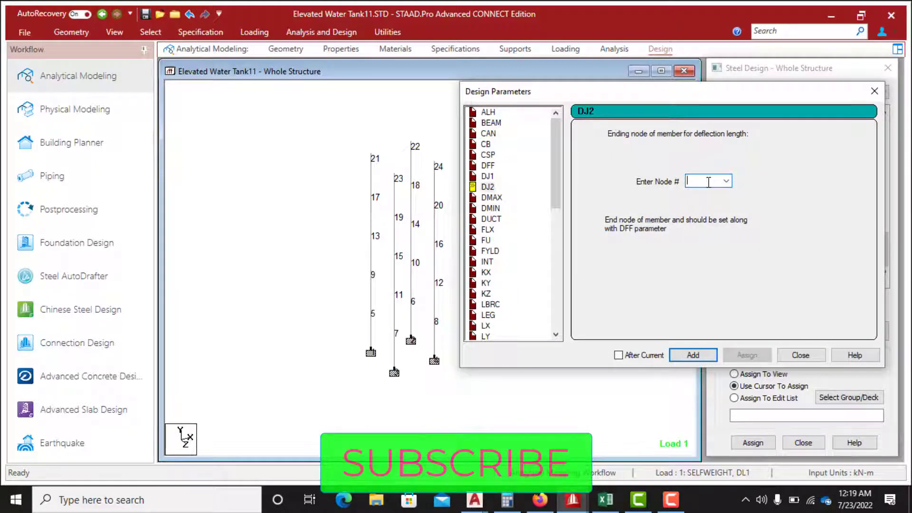
{"action": "type", "text": "5"}
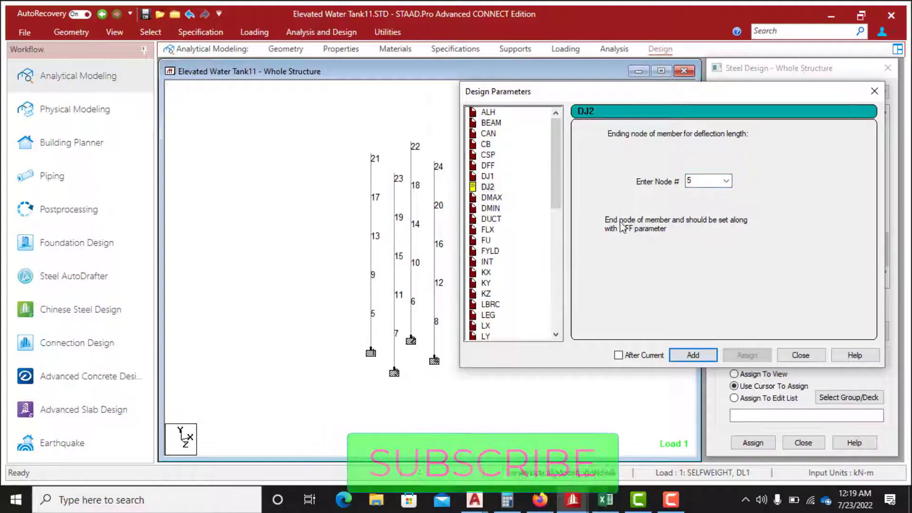
Add the deflection-length parameters for the first column's second segment, with DJ1 at node 5 and DJ2 at node 9
{"action": "left_click", "coordinate": [489, 177]}
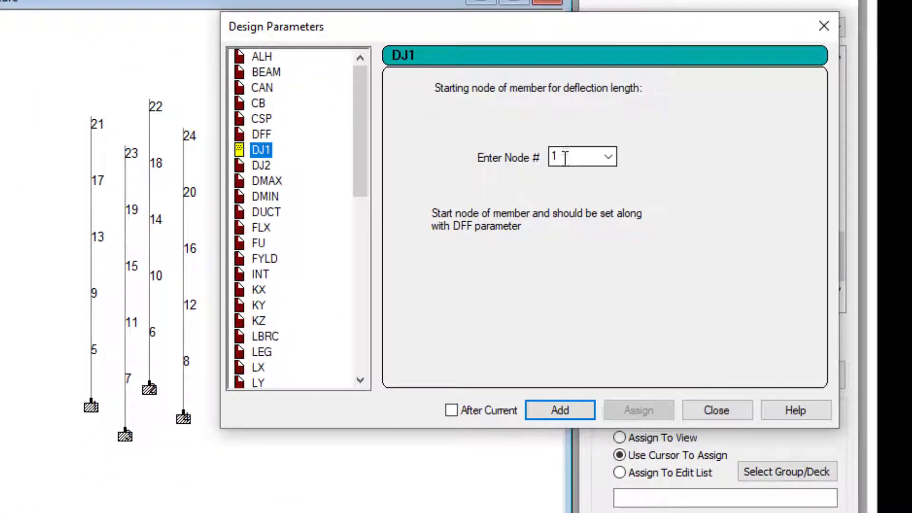
{"action": "double_click", "coordinate": [565, 158]}
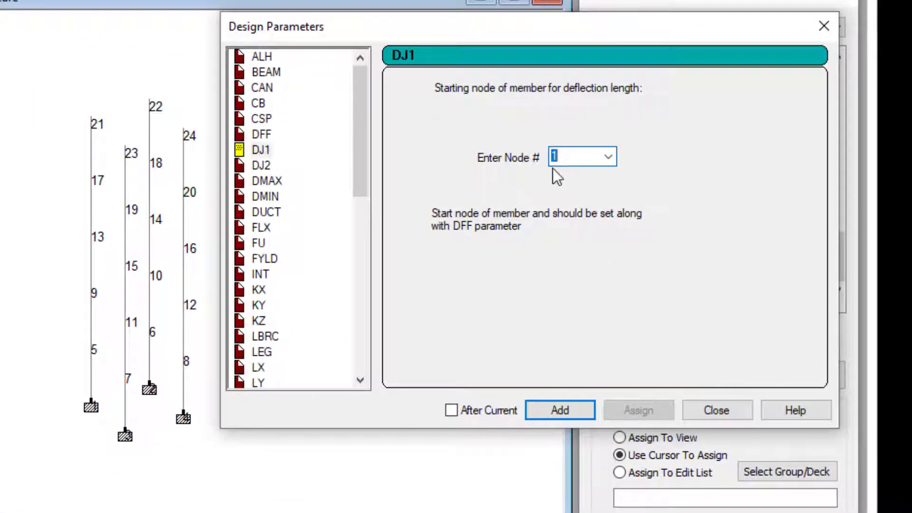
{"action": "type", "text": "5"}
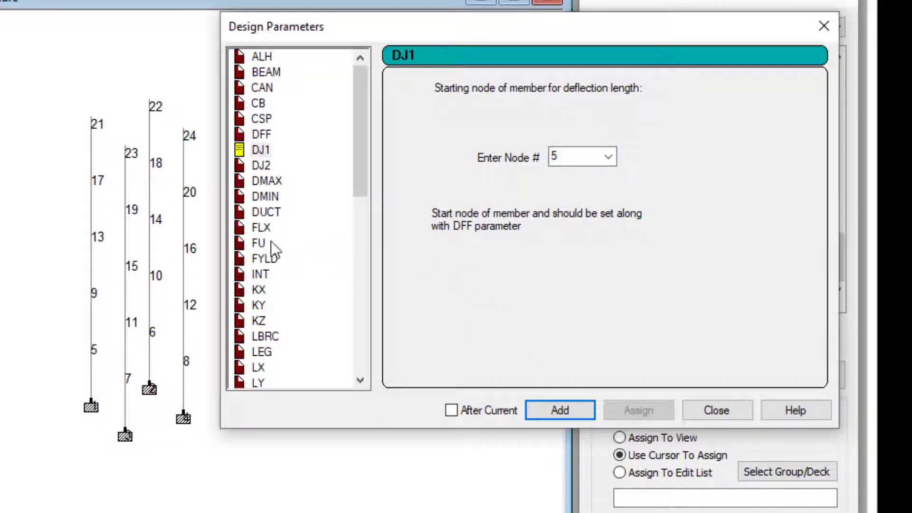
{"action": "left_click", "coordinate": [269, 166]}
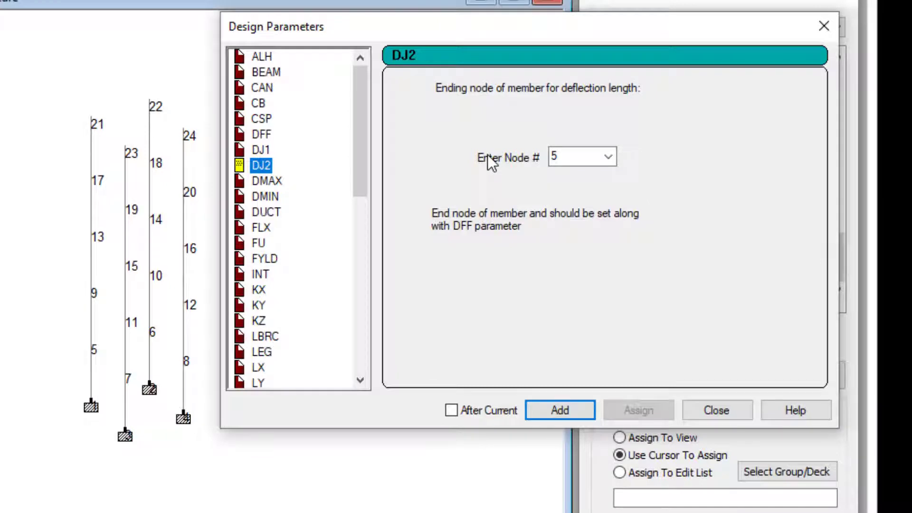
{"action": "left_click", "coordinate": [572, 162]}
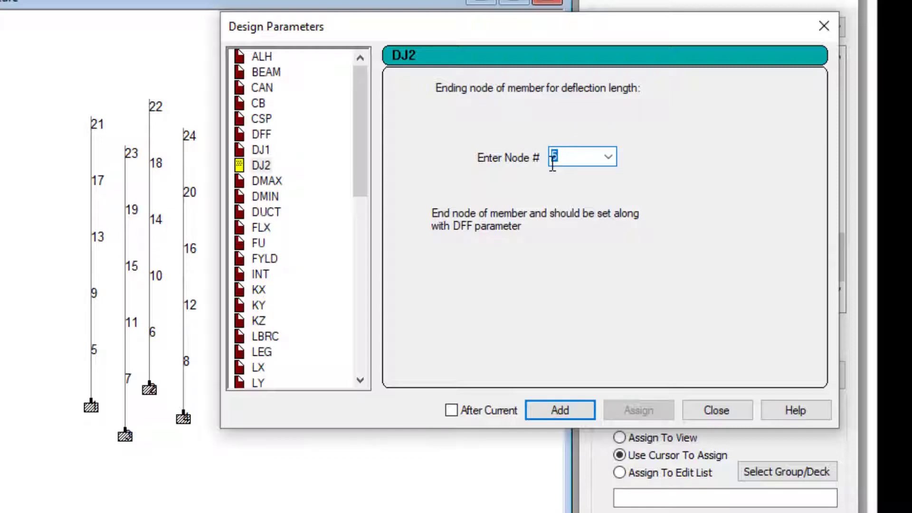
{"action": "type", "text": "9"}
{"action": "left_click", "coordinate": [560, 413]}
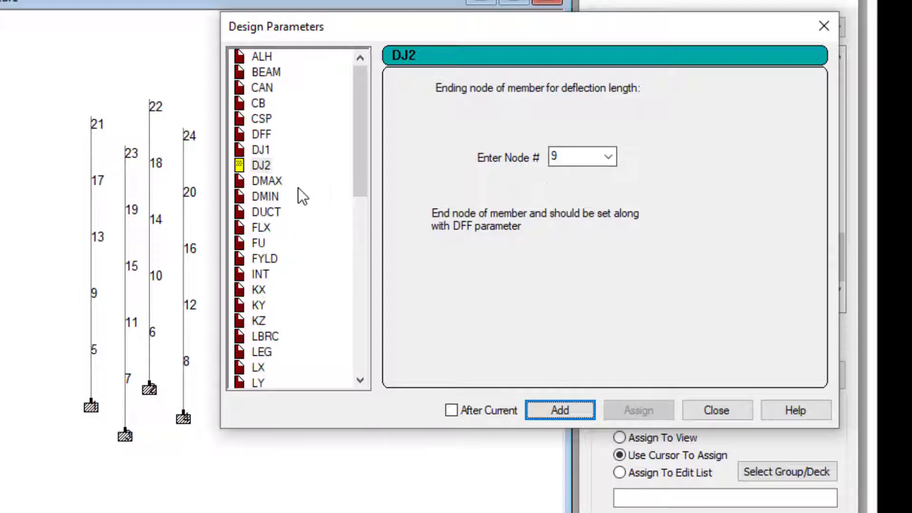
Add the deflection-length parameters for the first column's third segment, with DJ1 at node 9 and DJ2 at node 13
{"action": "left_click", "coordinate": [261, 150]}
{"action": "double_click", "coordinate": [577, 157]}
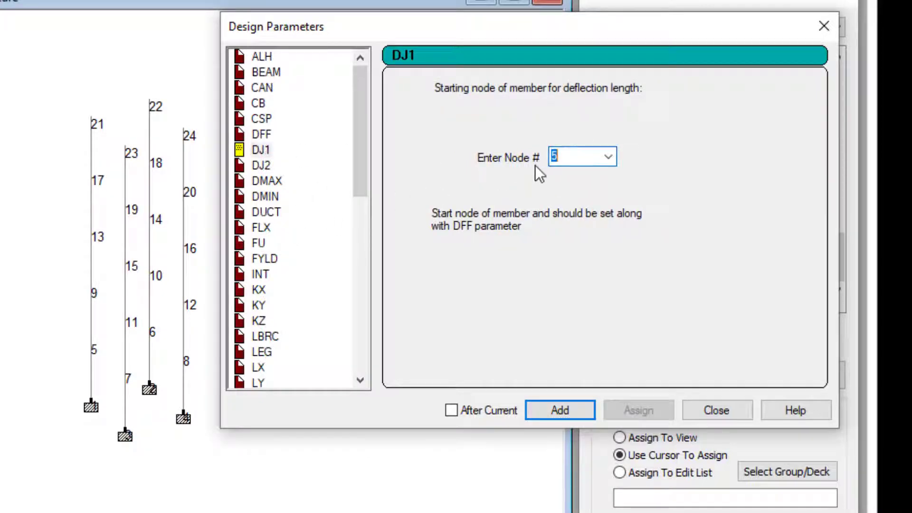
{"action": "type", "text": "9"}
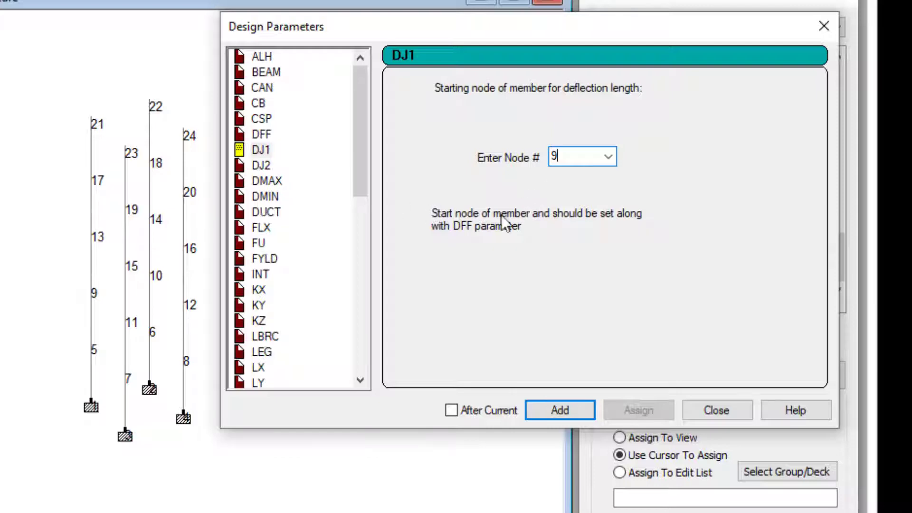
{"action": "left_click", "coordinate": [555, 412]}
{"action": "left_click", "coordinate": [261, 166]}
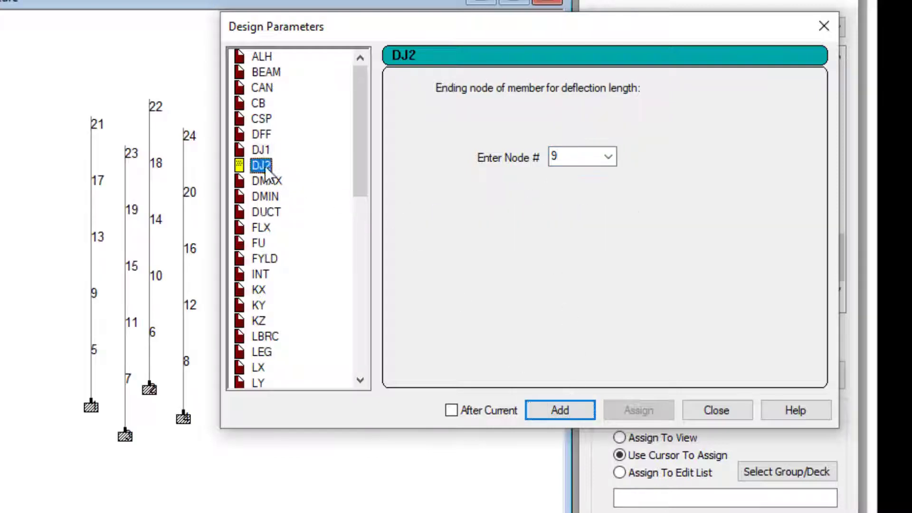
{"action": "double_click", "coordinate": [555, 157]}
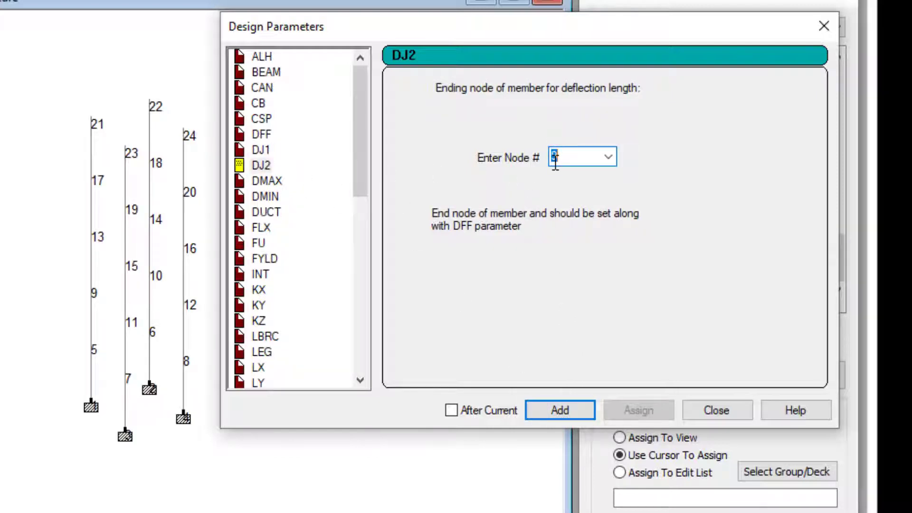
{"action": "type", "text": "13"}
{"action": "left_click", "coordinate": [559, 409]}
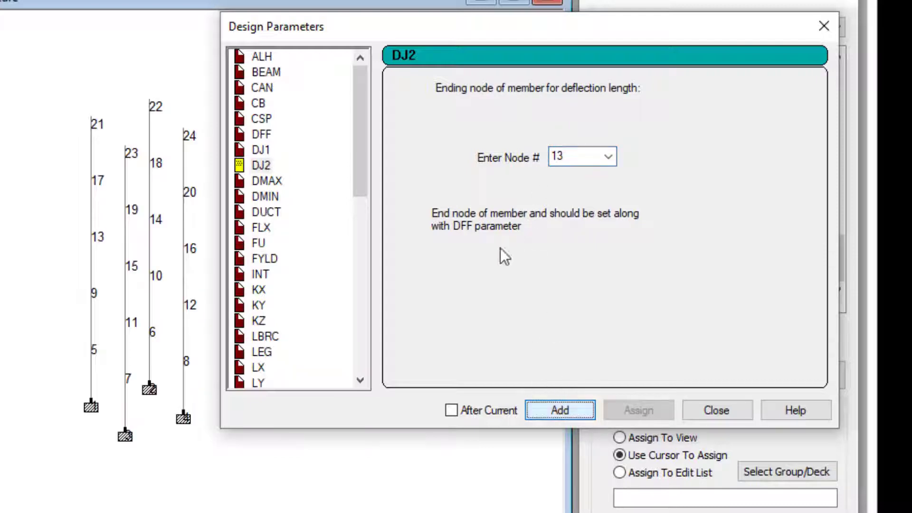
Add the deflection-length parameters for the first column's fourth segment, with DJ1 at node 13 and DJ2 at node 17
{"action": "left_click", "coordinate": [266, 152]}
{"action": "double_click", "coordinate": [577, 157]}
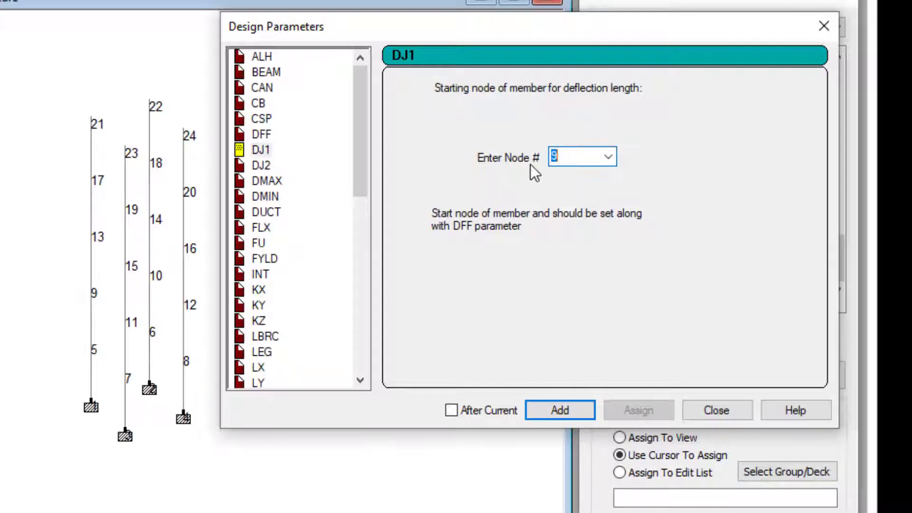
{"action": "type", "text": "13"}
{"action": "left_click", "coordinate": [563, 409]}
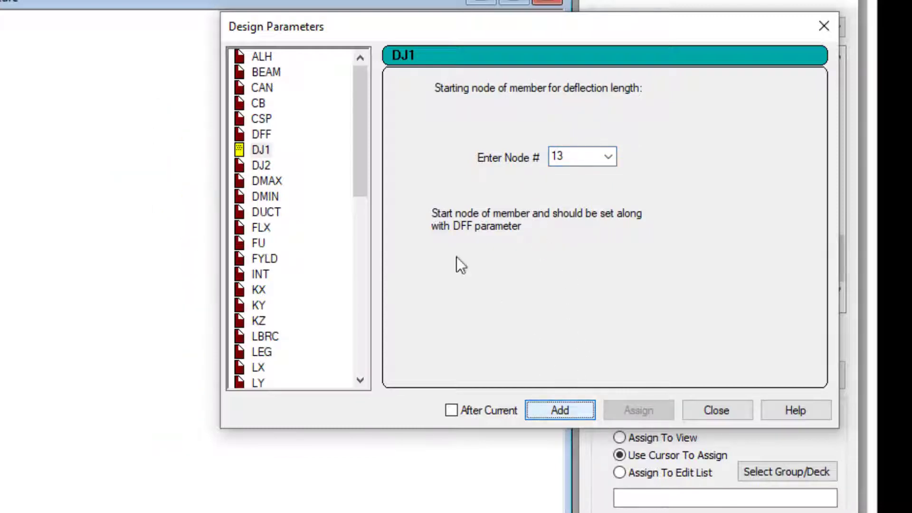
{"action": "left_click", "coordinate": [261, 165]}
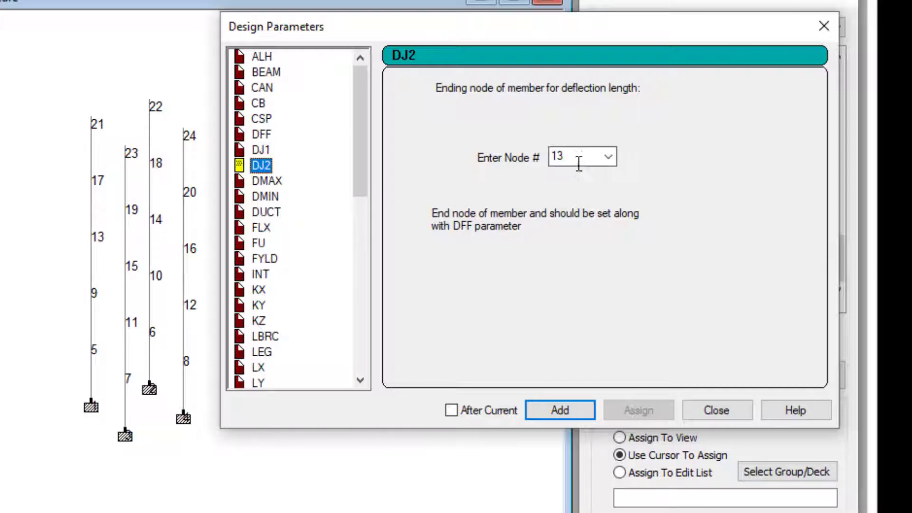
{"action": "left_click_drag", "start_coordinate": [580, 157], "coordinate": [551, 174]}
{"action": "type", "text": "17"}
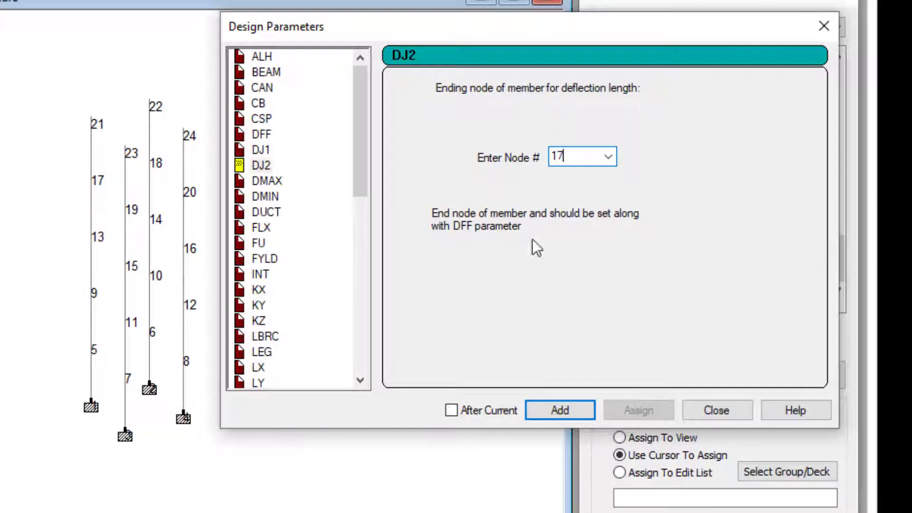
{"action": "left_click", "coordinate": [557, 412]}
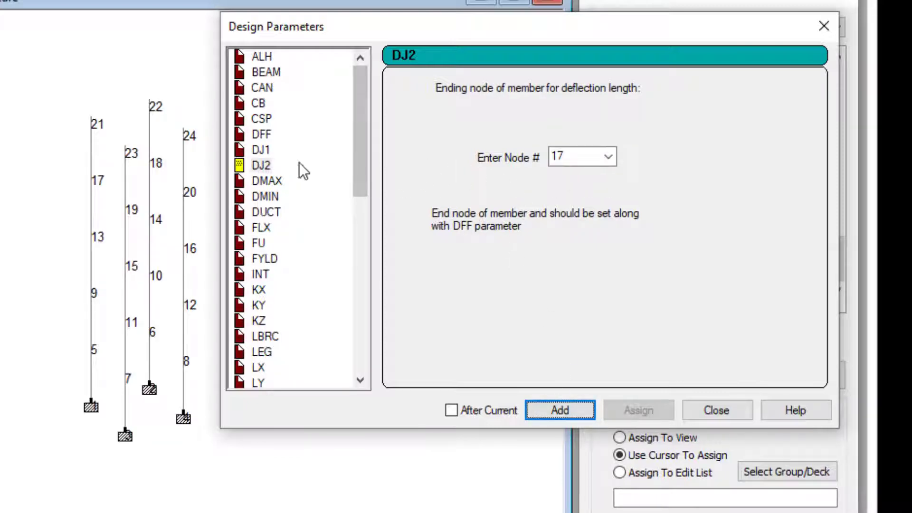
Add the deflection-length parameters for the first column's top segment, with DJ1 at node 17 and DJ2 at node 21, and finish defining parameters
{"action": "left_click", "coordinate": [268, 156]}
{"action": "left_click", "coordinate": [594, 156]}
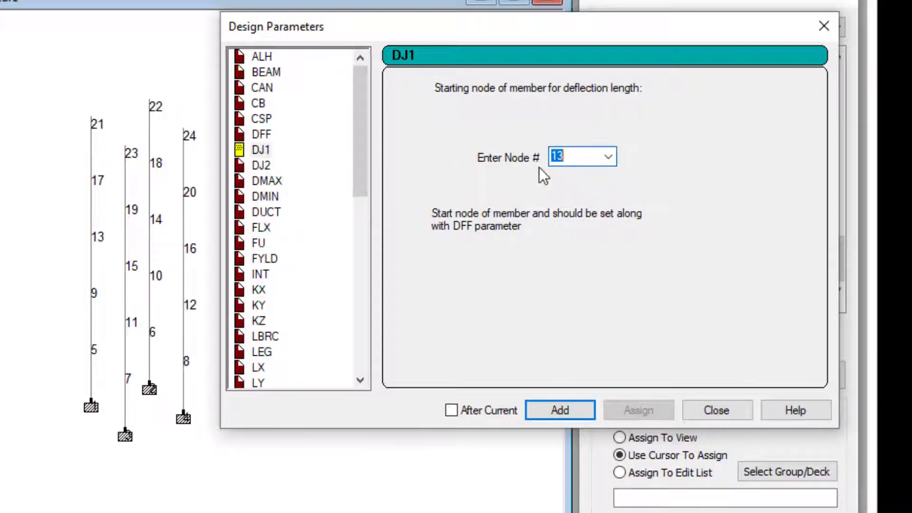
{"action": "type", "text": "17"}
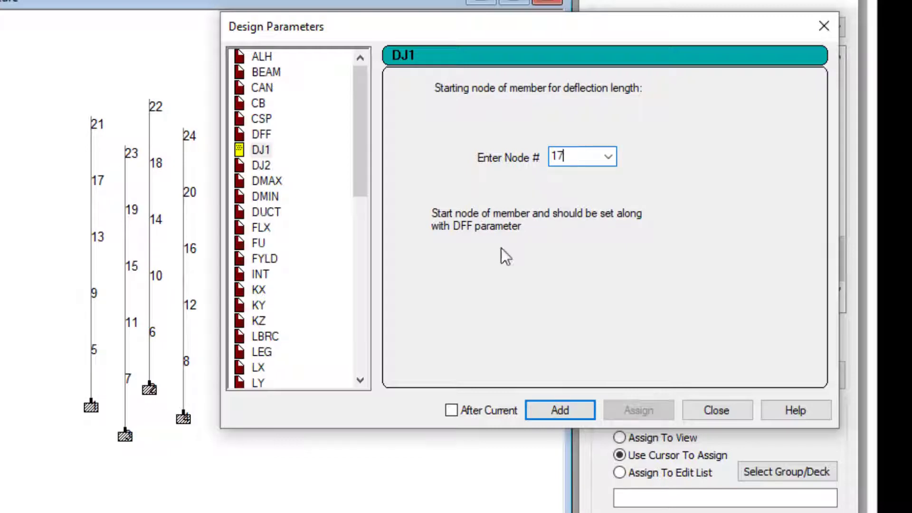
{"action": "left_click", "coordinate": [569, 408]}
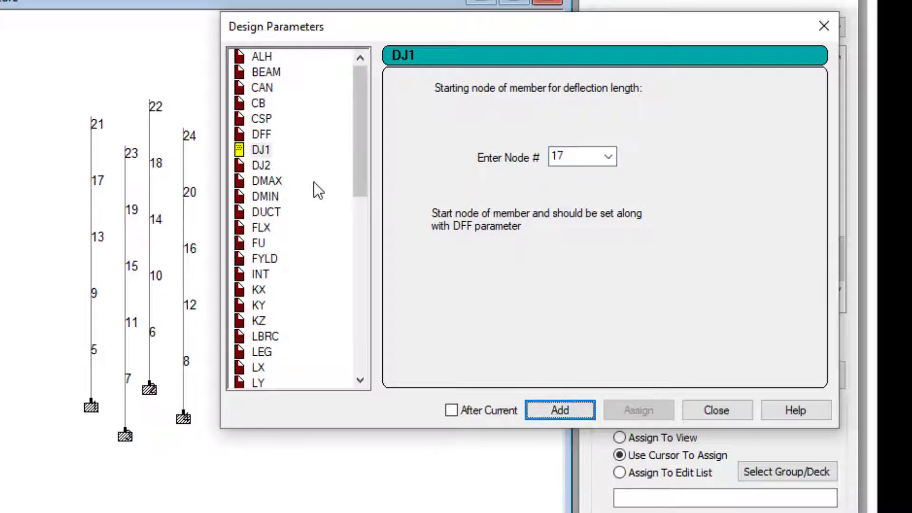
{"action": "left_click", "coordinate": [262, 166]}
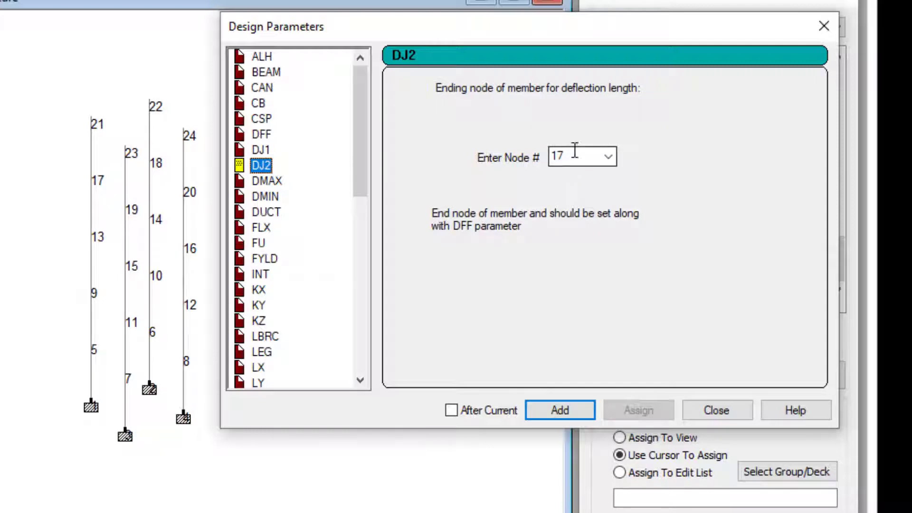
{"action": "left_click", "coordinate": [575, 155]}
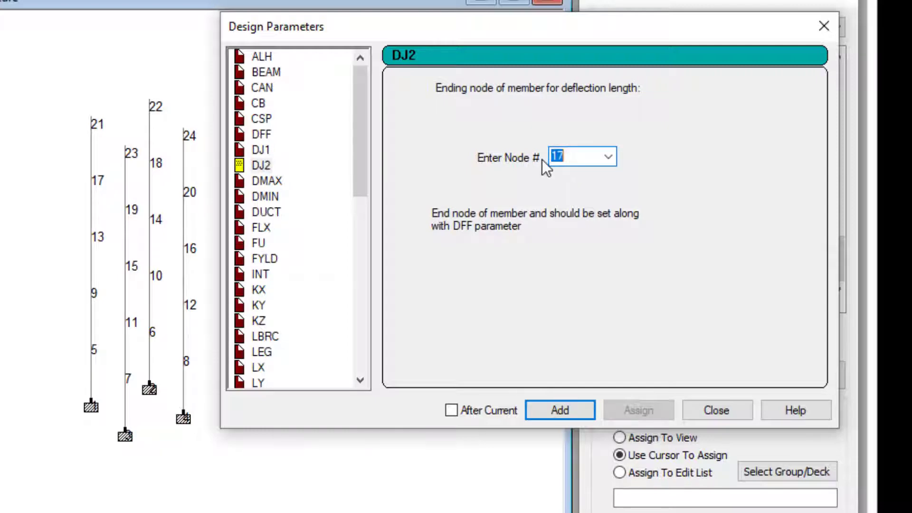
{"action": "type", "text": "2"}
{"action": "left_click", "coordinate": [559, 411]}
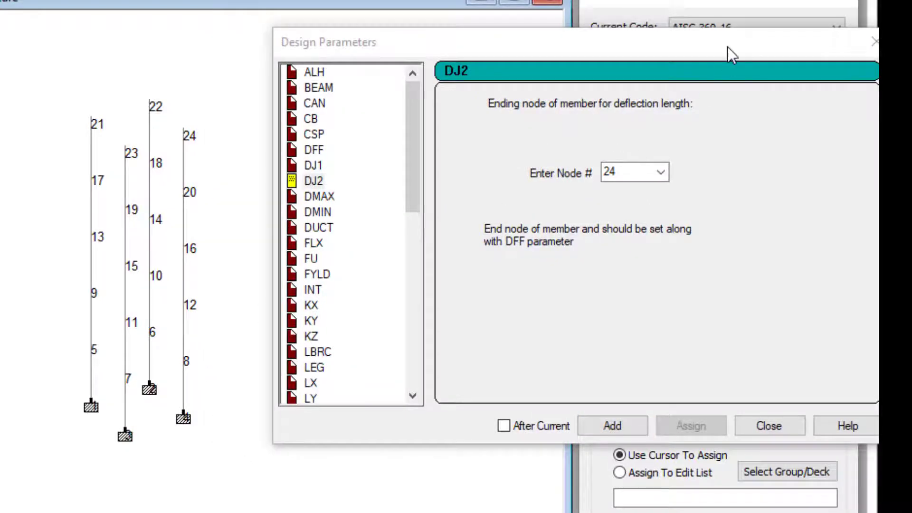
{"action": "left_click_drag", "start_coordinate": [730, 55], "coordinate": [560, 67]}
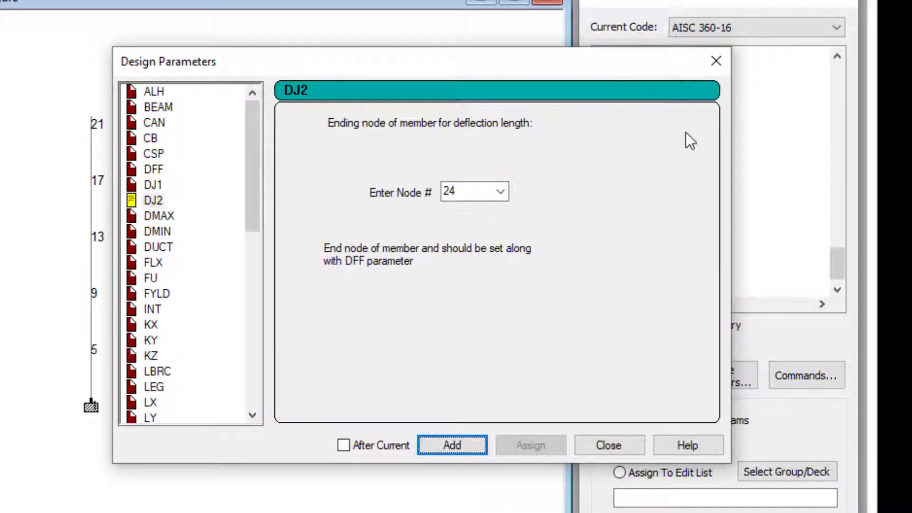
{"action": "left_click", "coordinate": [603, 447]}
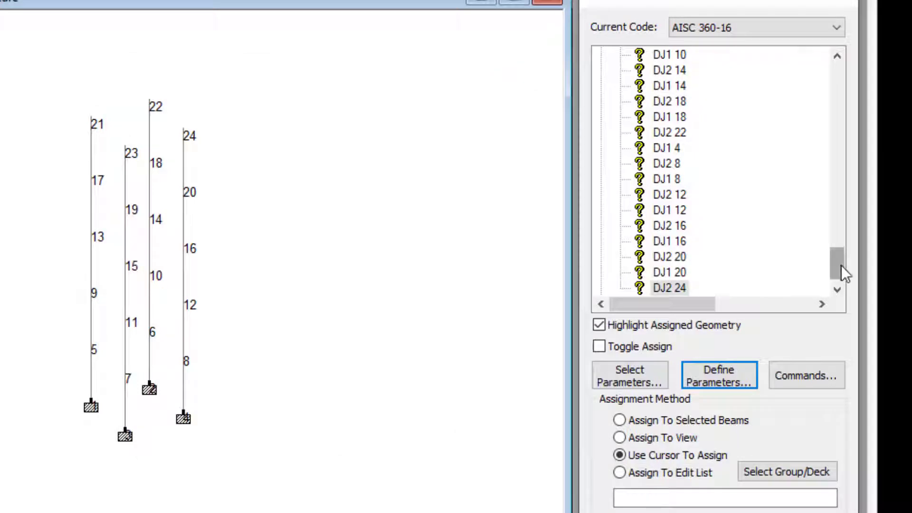
Assign the DJ1 1 and DJ2 5 parameters to the first column's lowest segment, between nodes 1 and 5
{"action": "left_click_drag", "start_coordinate": [839, 264], "coordinate": [836, 207]}
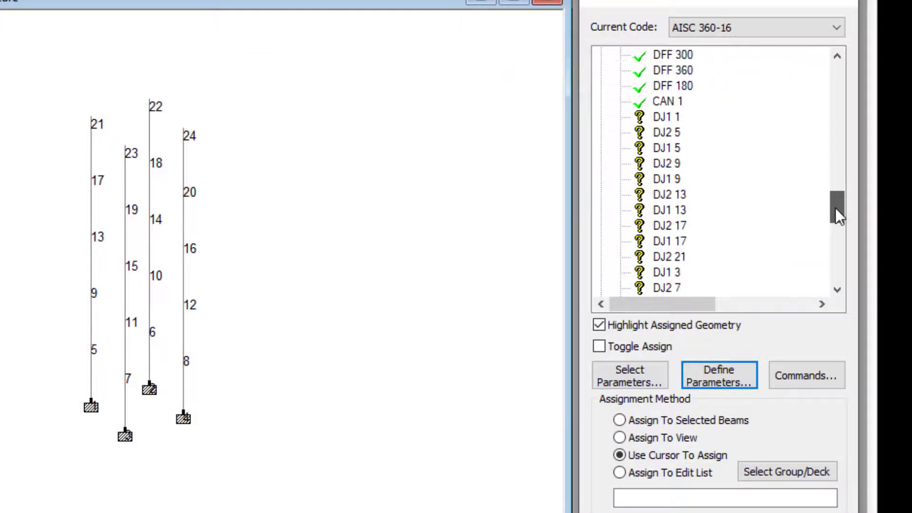
{"action": "left_click", "coordinate": [653, 116]}
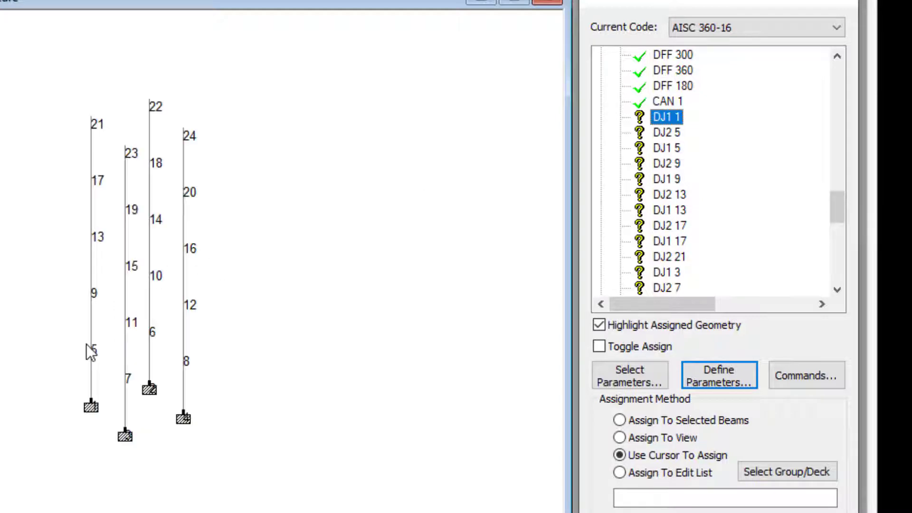
{"action": "left_click", "coordinate": [91, 374]}
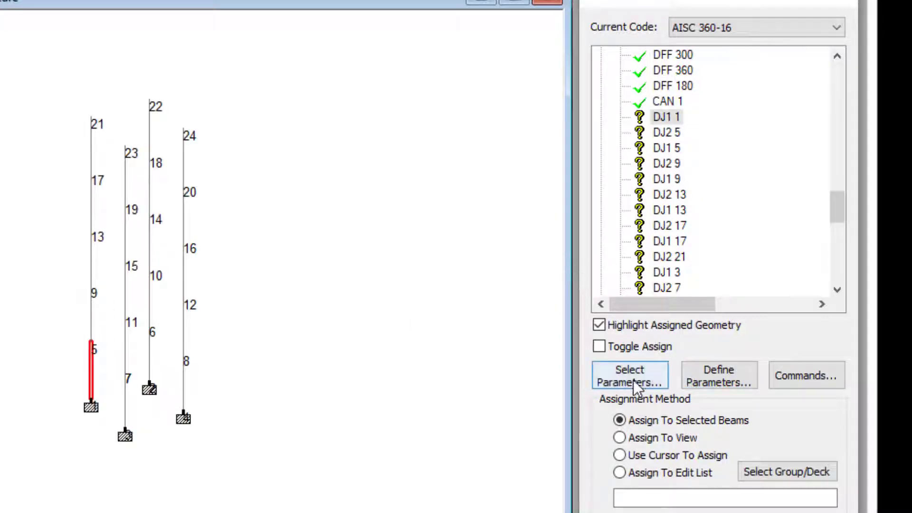
{"action": "left_click", "coordinate": [667, 512]}
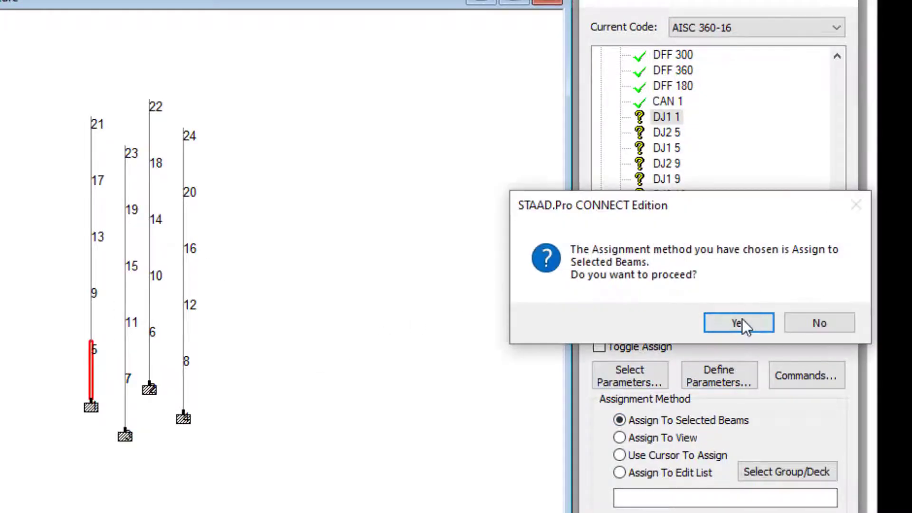
{"action": "left_click", "coordinate": [741, 324]}
{"action": "left_click", "coordinate": [668, 133]}
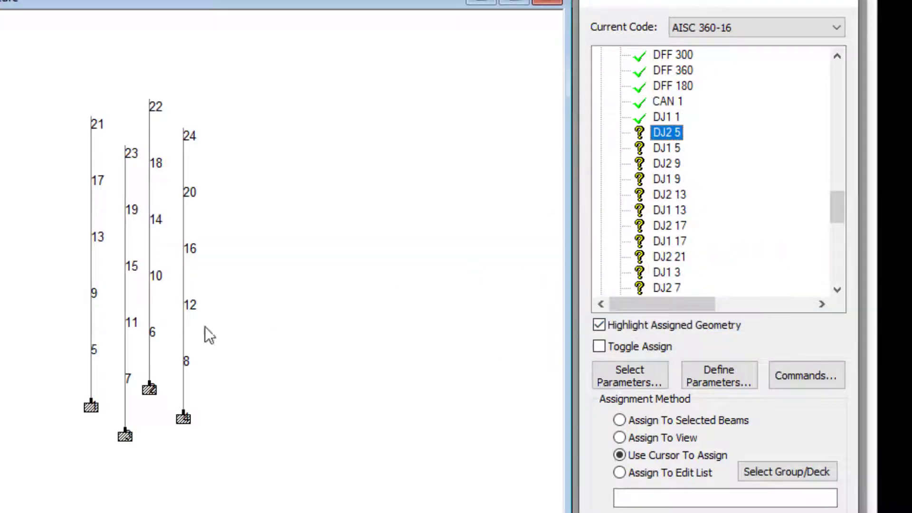
{"action": "left_click", "coordinate": [91, 378]}
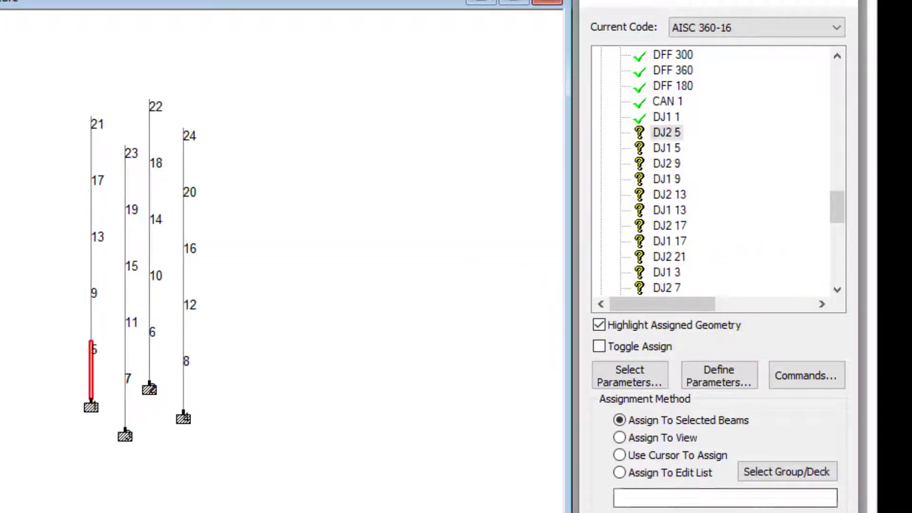
{"action": "left_click", "coordinate": [668, 512]}
{"action": "left_click", "coordinate": [741, 323]}
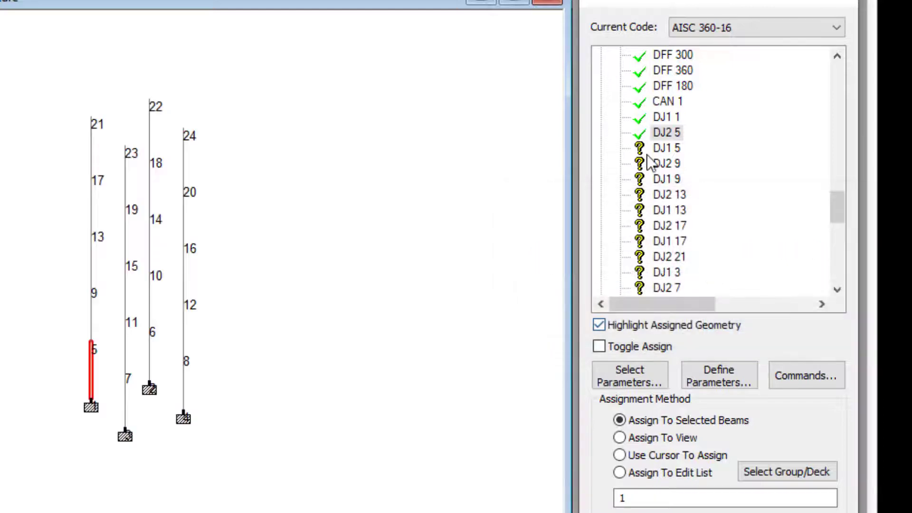
Assign the DJ1 5 and DJ2 9 parameters to the first column's second segment, between nodes 5 and 9
{"action": "left_click", "coordinate": [649, 147]}
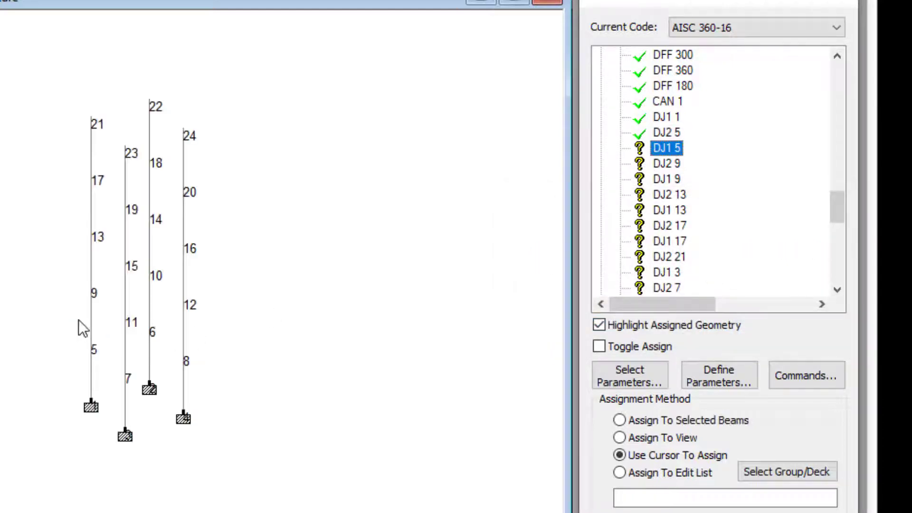
{"action": "left_click", "coordinate": [91, 331]}
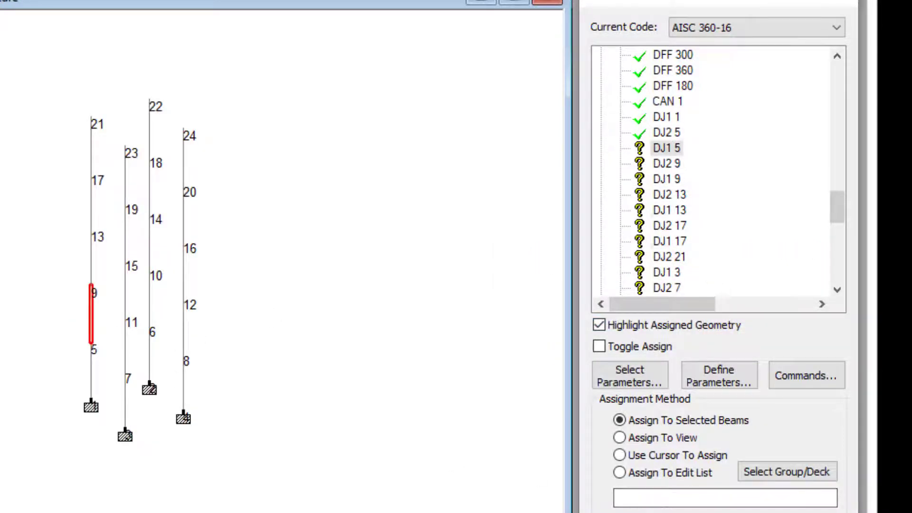
{"action": "left_click", "coordinate": [668, 512]}
{"action": "left_click", "coordinate": [739, 324]}
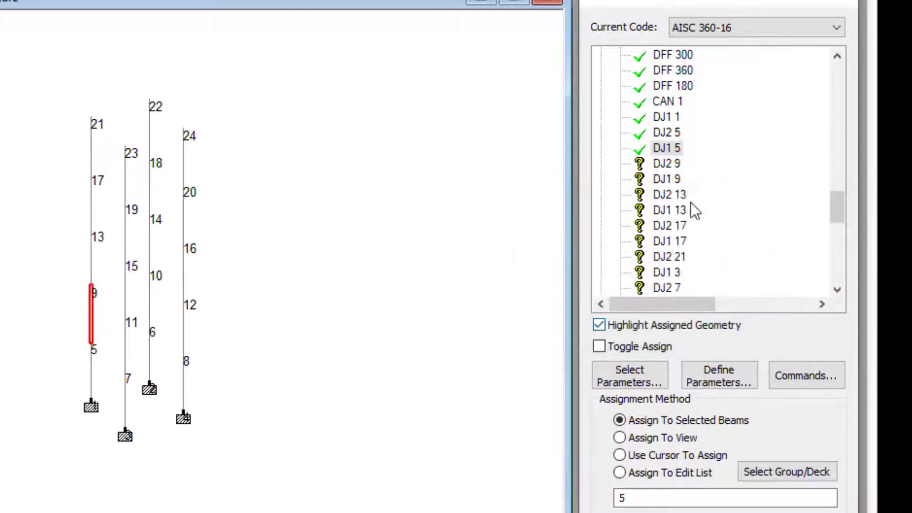
{"action": "left_click", "coordinate": [657, 161]}
{"action": "left_click", "coordinate": [91, 322]}
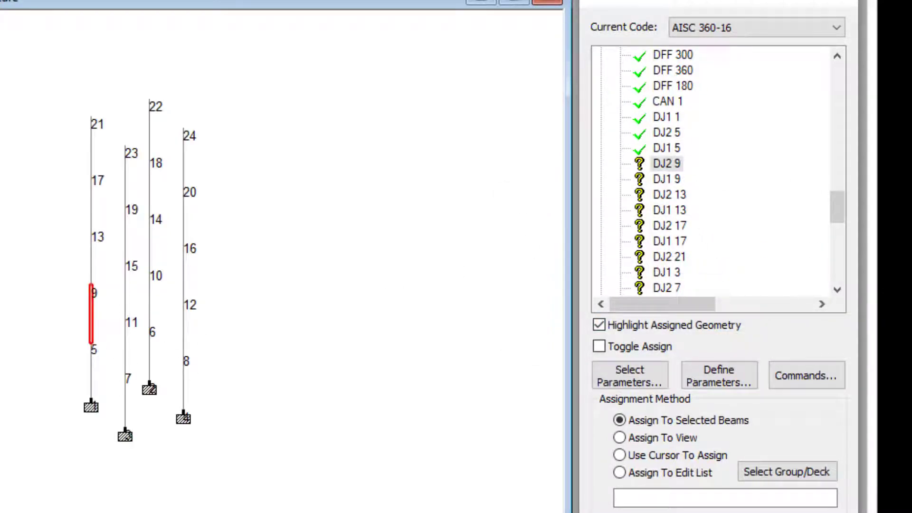
{"action": "left_click", "coordinate": [726, 323]}
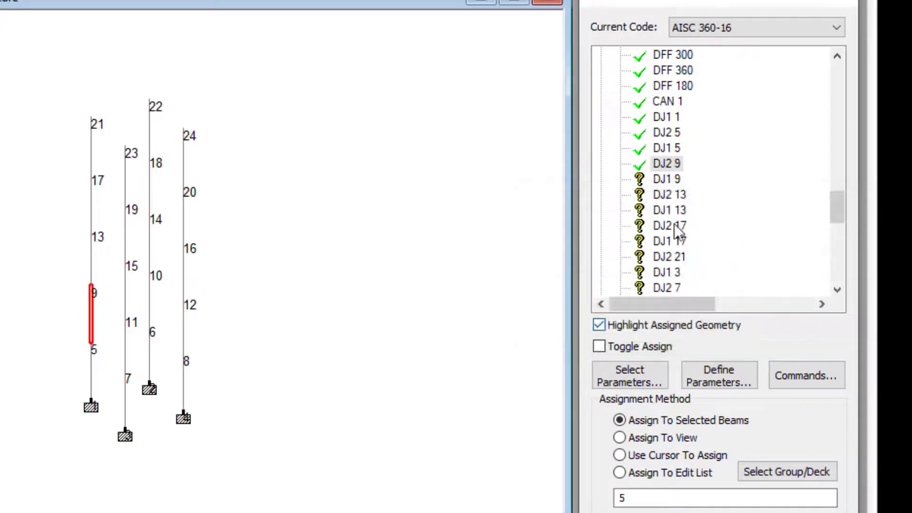
Assign the DJ1 9 and DJ2 13 parameters to the first column's third segment, between nodes 9 and 13
{"action": "left_click", "coordinate": [665, 179]}
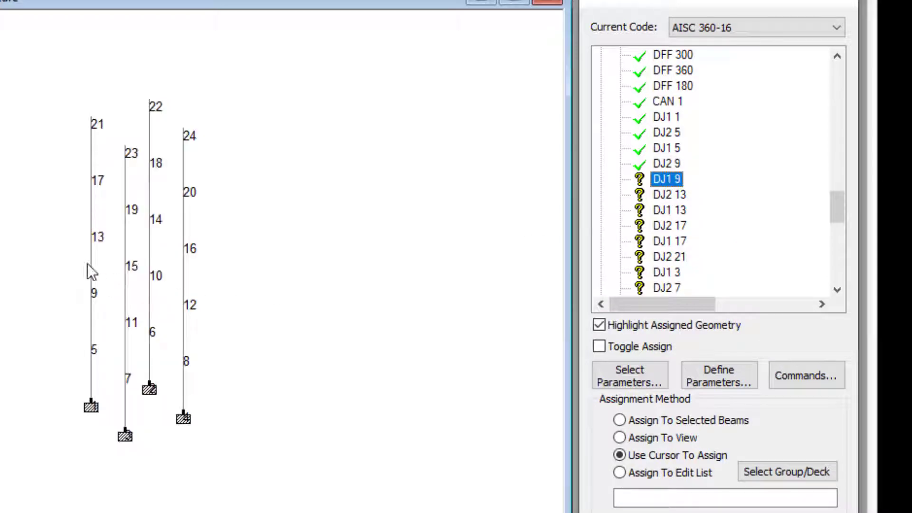
{"action": "left_click", "coordinate": [89, 264]}
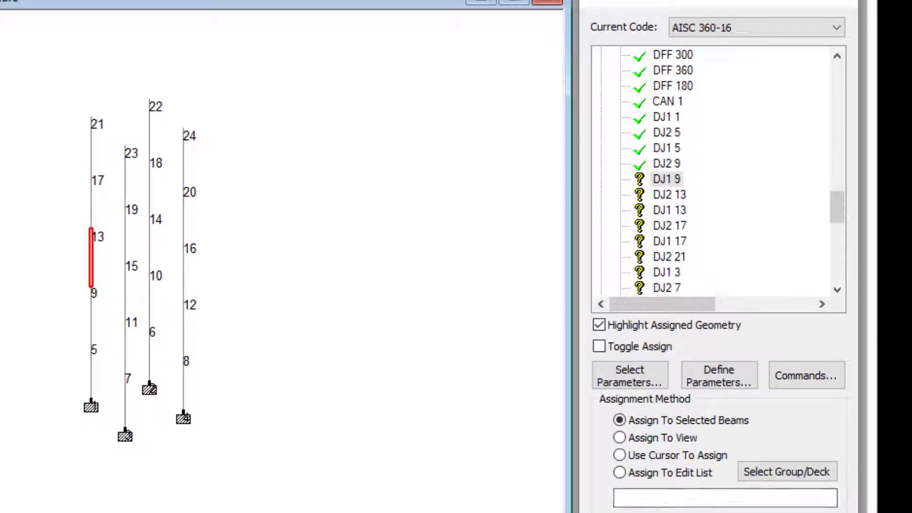
{"action": "left_click", "coordinate": [744, 327]}
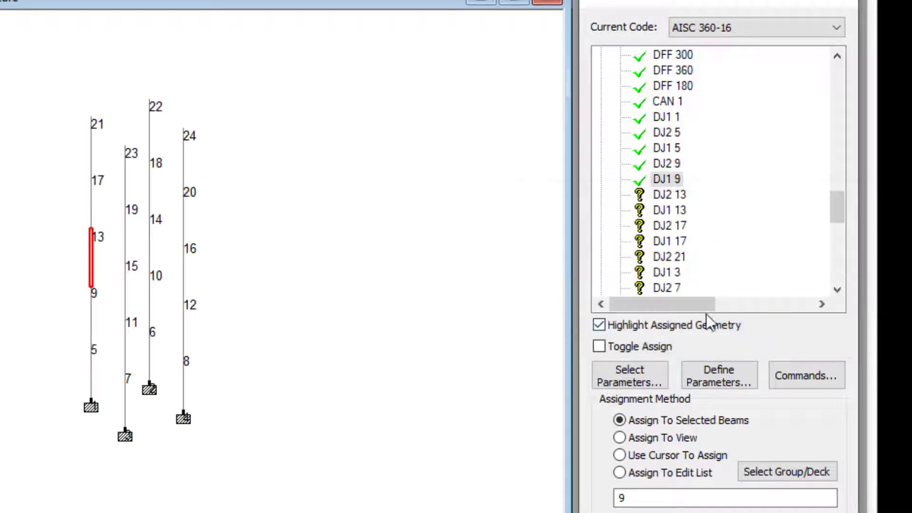
{"action": "left_click", "coordinate": [670, 195]}
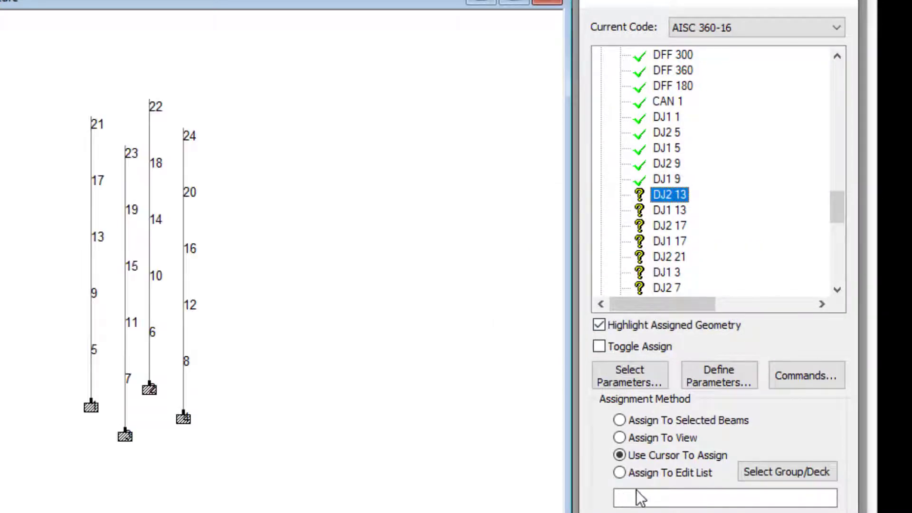
{"action": "left_click", "coordinate": [91, 266]}
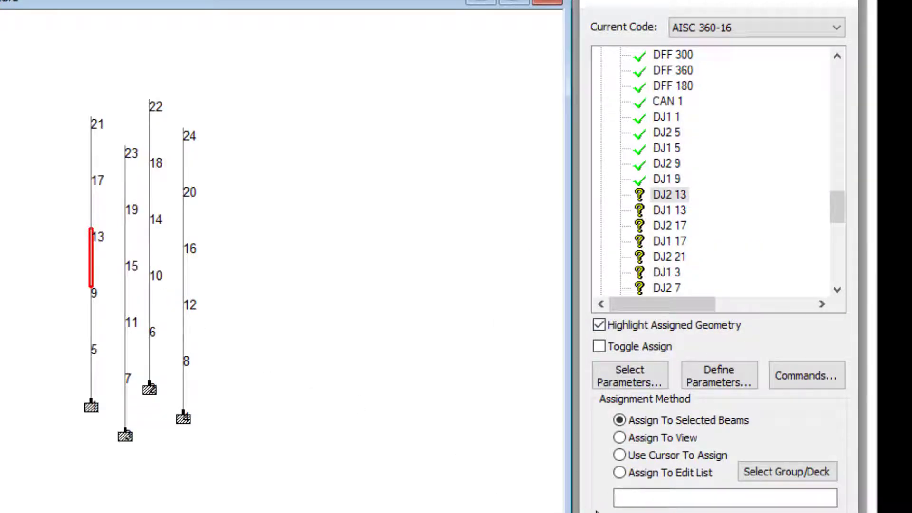
{"action": "left_click", "coordinate": [655, 512]}
{"action": "left_click", "coordinate": [738, 322]}
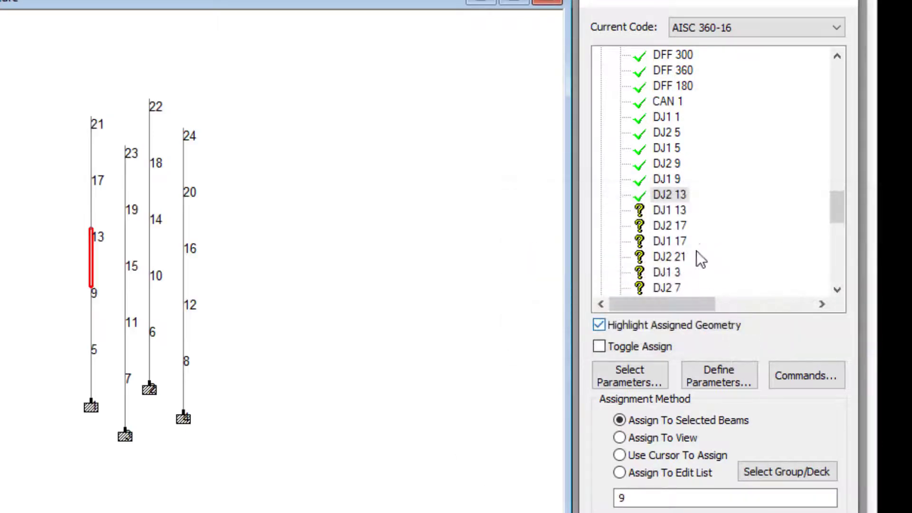
Assign the DJ1 13 and DJ2 17 parameters to the first column's fourth segment, between nodes 13 and 17
{"action": "left_click", "coordinate": [671, 210]}
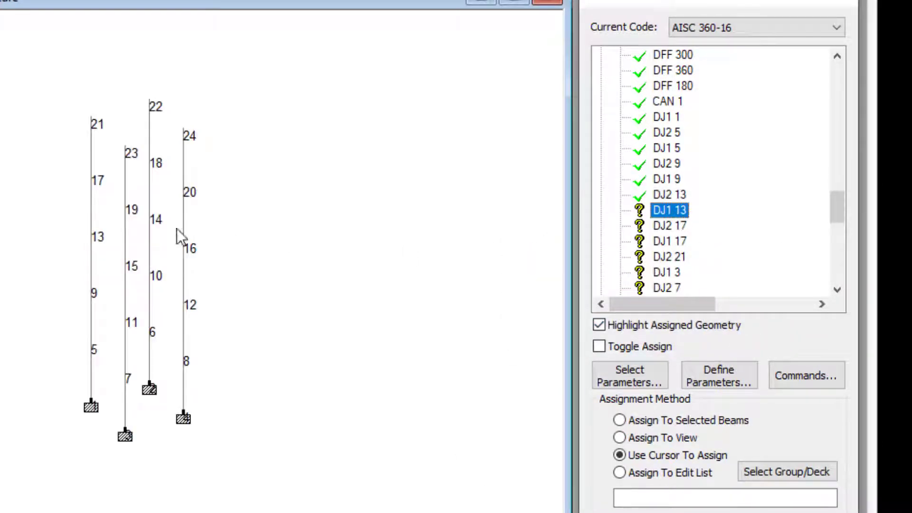
{"action": "left_click", "coordinate": [90, 209]}
{"action": "left_click", "coordinate": [656, 512]}
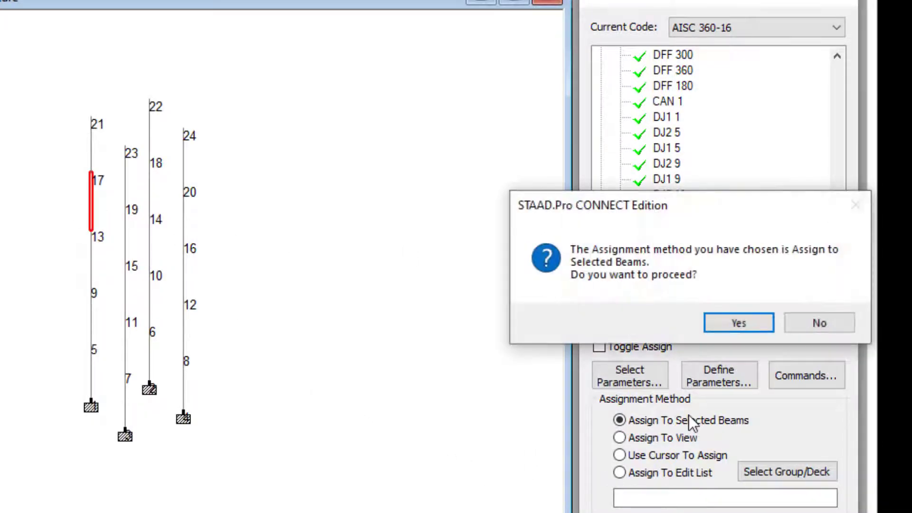
{"action": "left_click", "coordinate": [732, 322]}
{"action": "left_click", "coordinate": [671, 227]}
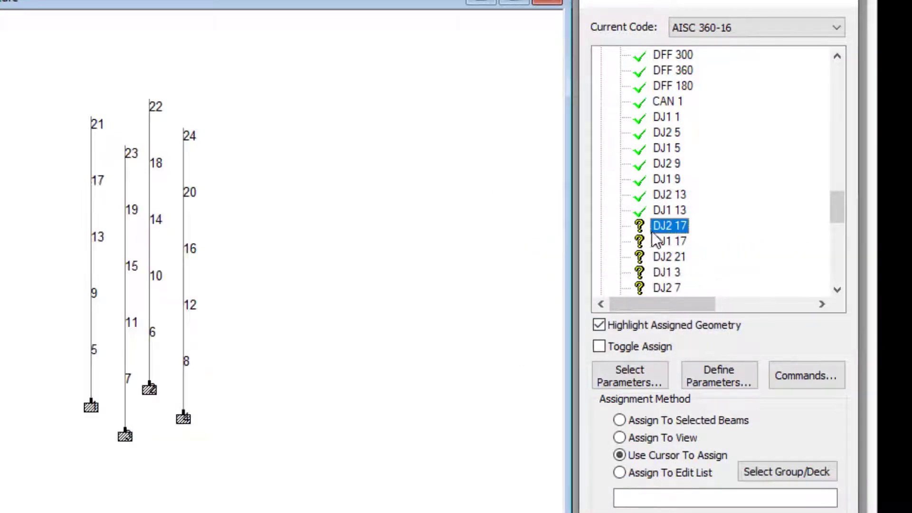
{"action": "left_click", "coordinate": [92, 203]}
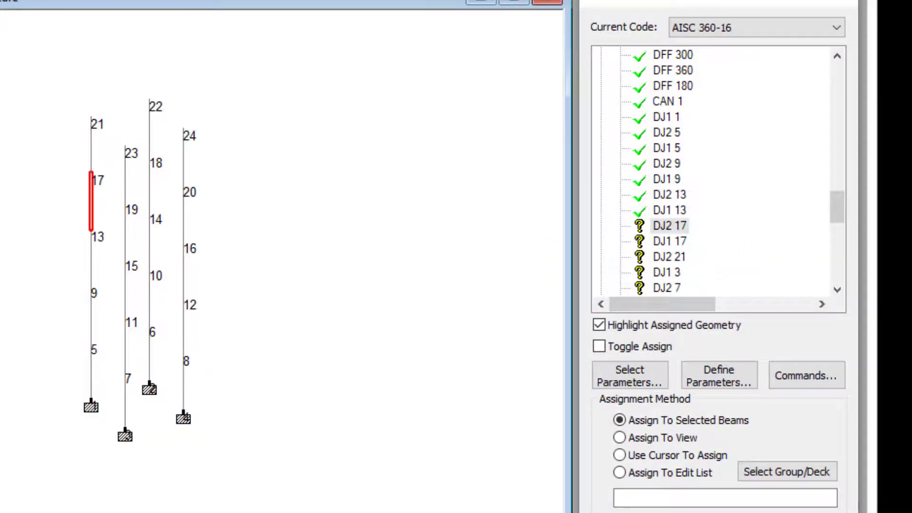
{"action": "left_click", "coordinate": [656, 512]}
{"action": "left_click", "coordinate": [726, 317]}
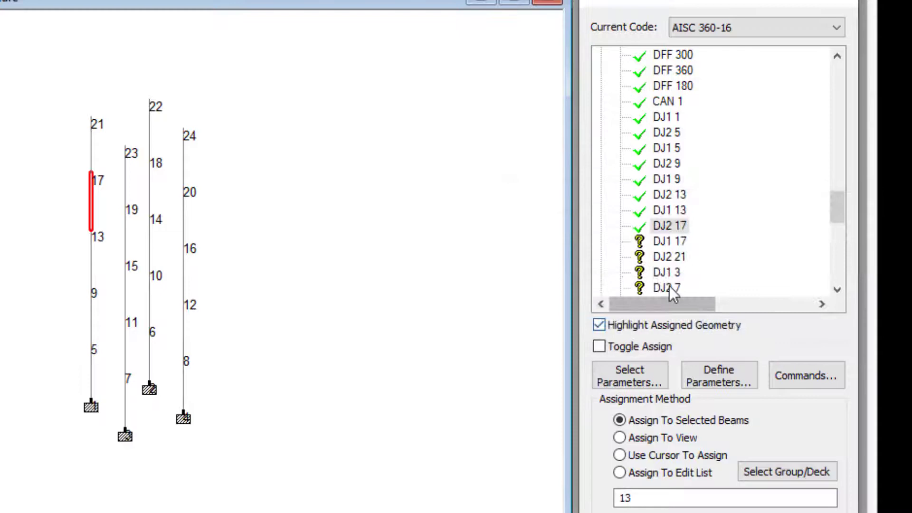
Assign the DJ1 17 and DJ2 21 parameters to the first column's top segment, between nodes 17 and 21
{"action": "left_click", "coordinate": [665, 241]}
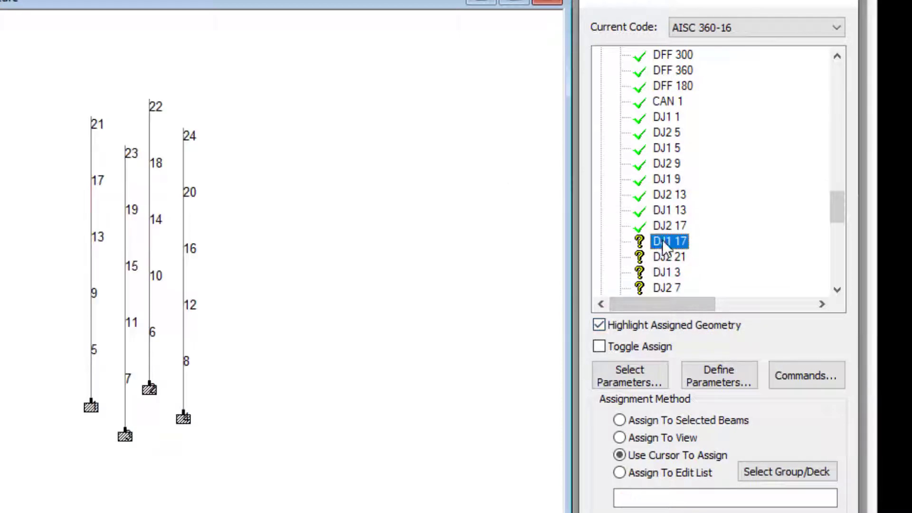
{"action": "left_click", "coordinate": [91, 148]}
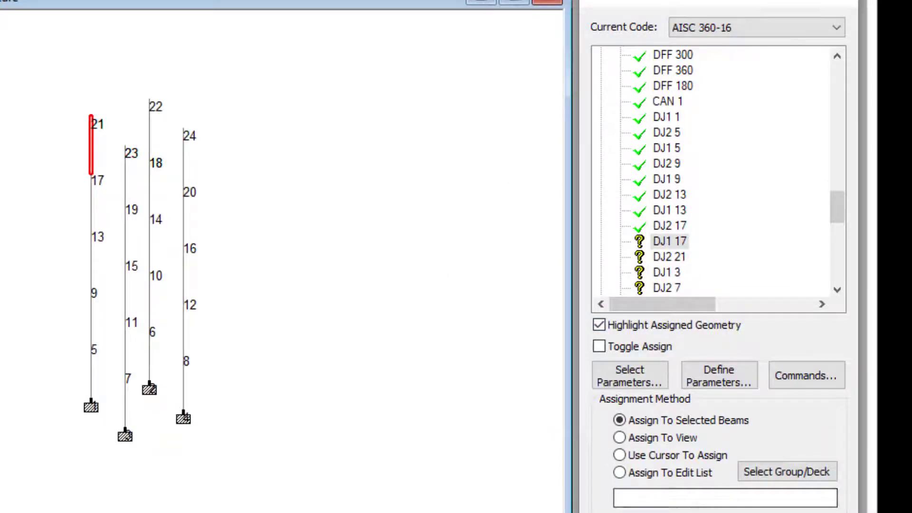
{"action": "left_click", "coordinate": [656, 512]}
{"action": "left_click", "coordinate": [723, 316]}
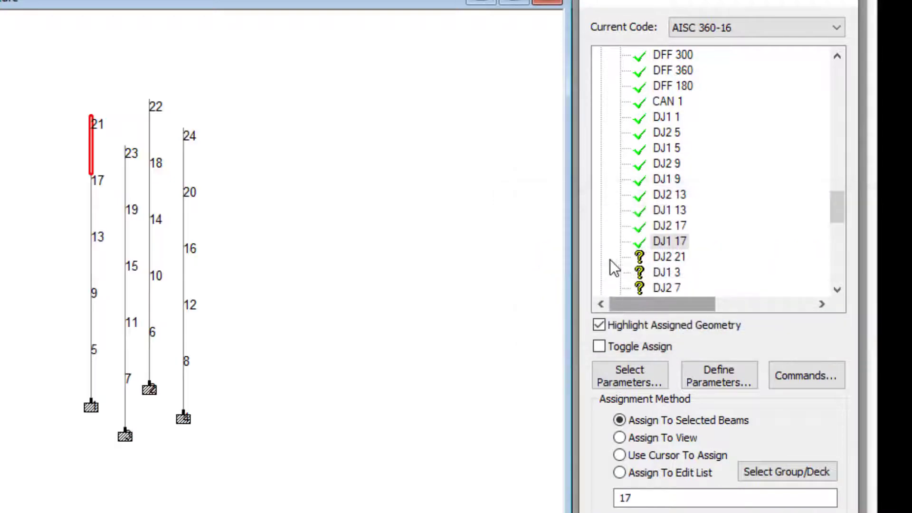
{"action": "left_click", "coordinate": [660, 256]}
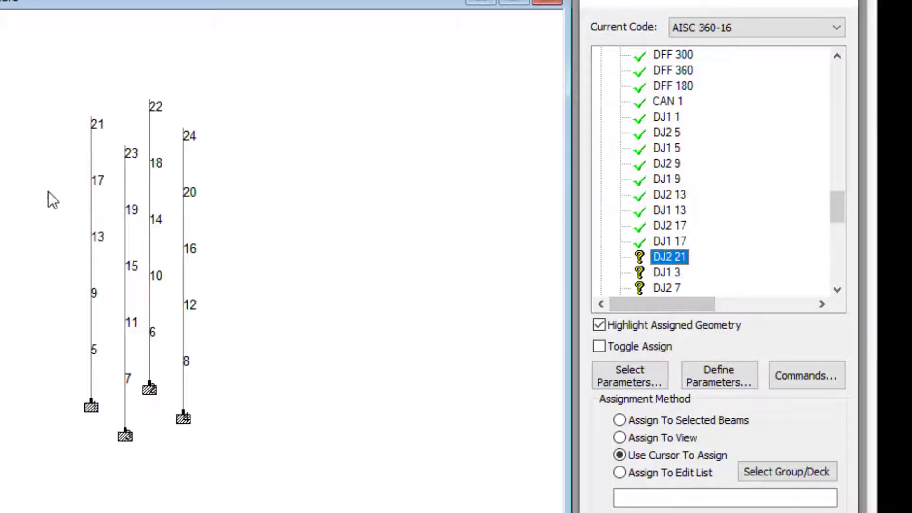
{"action": "left_click", "coordinate": [92, 151]}
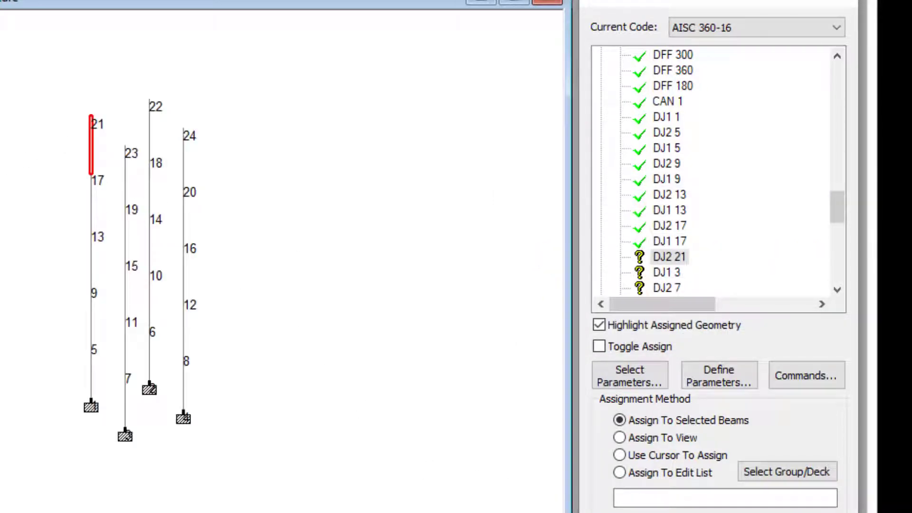
{"action": "left_click", "coordinate": [655, 512]}
{"action": "left_click", "coordinate": [730, 315]}
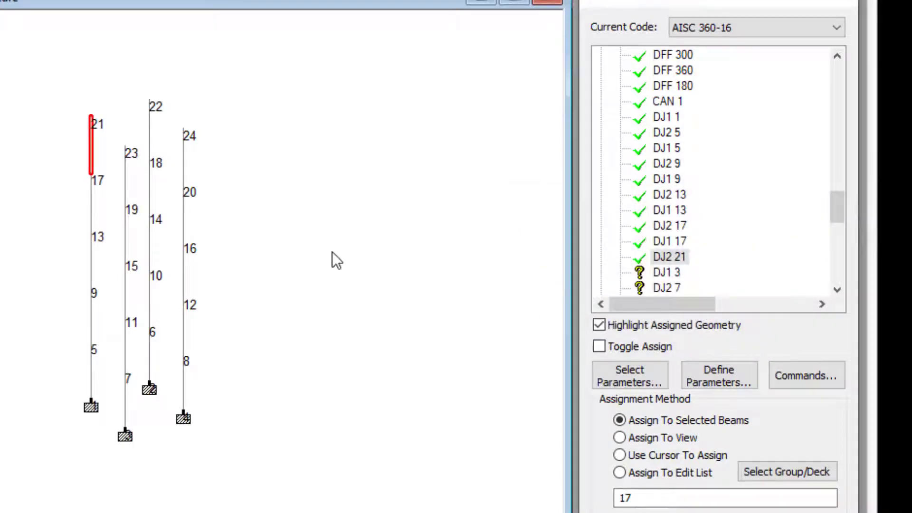
Display the whole structure again and turn it to an elevation looking along the Z axis
{"action": "scroll", "coordinate": [332, 252], "scroll_direction": "down", "scroll_amount": 1}
{"action": "scroll", "coordinate": [165, 381], "scroll_direction": "up", "scroll_amount": 4}
{"action": "middle_click_drag", "start_coordinate": [178, 399], "coordinate": [173, 316]}
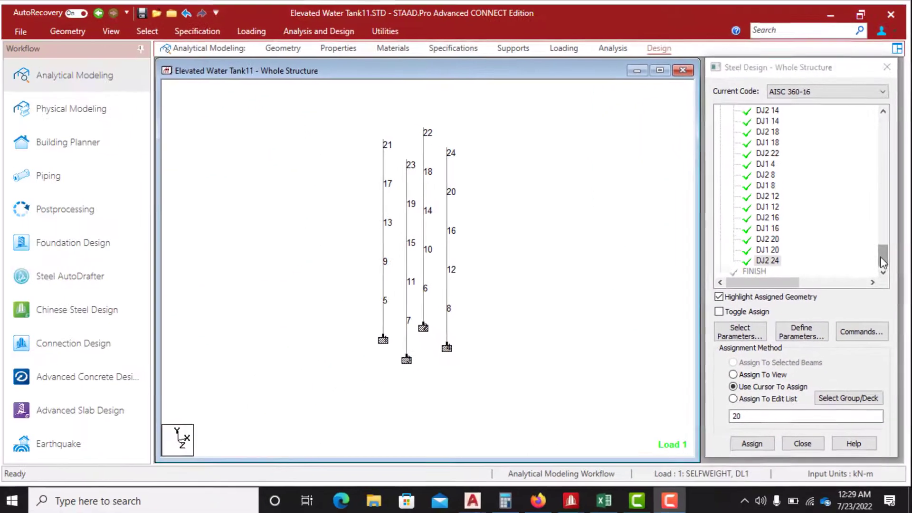
{"action": "left_click_drag", "start_coordinate": [837, 271], "coordinate": [883, 250]}
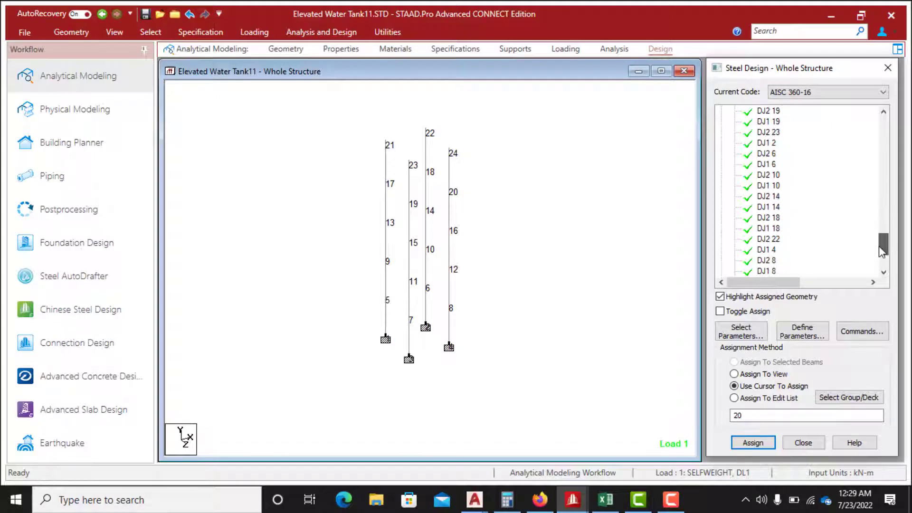
{"action": "left_click", "coordinate": [68, 33]}
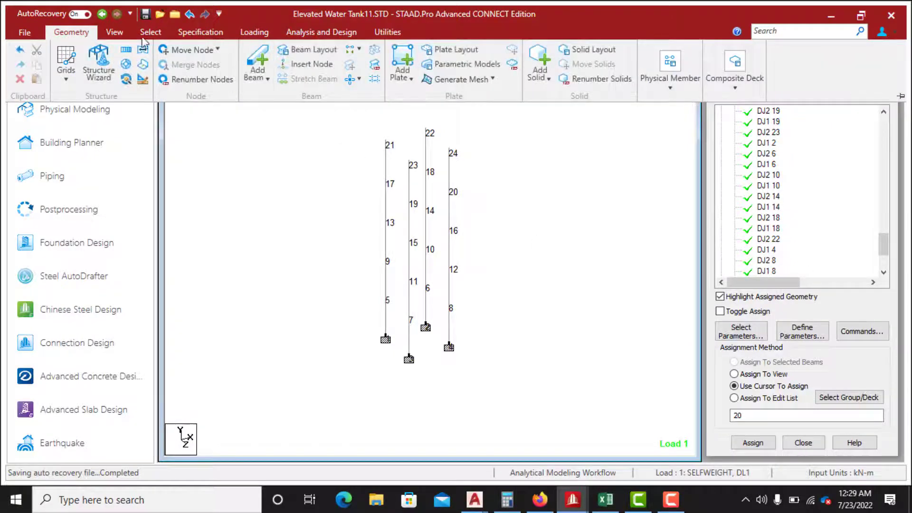
{"action": "left_click", "coordinate": [115, 33]}
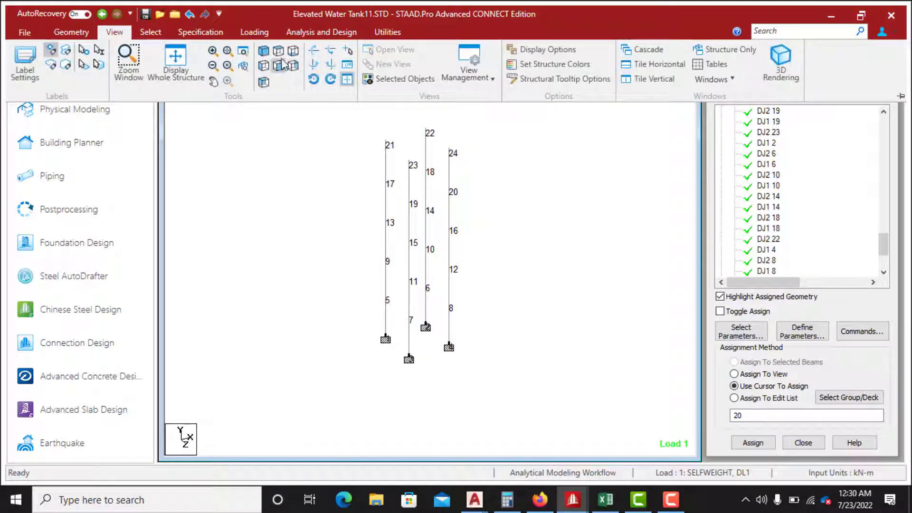
{"action": "left_click", "coordinate": [182, 77]}
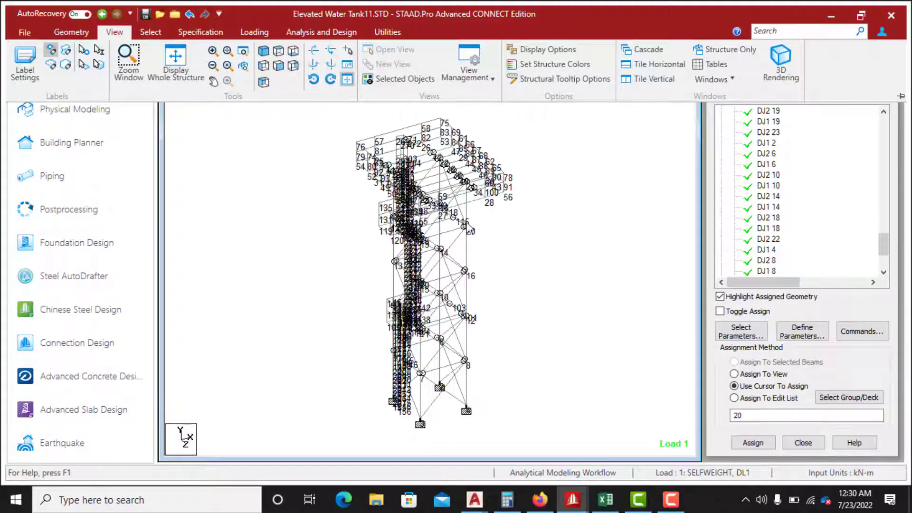
{"action": "left_click", "coordinate": [278, 65]}
Select the platform framing at the column-top level and show only the selected objects
{"action": "left_click", "coordinate": [480, 173]}
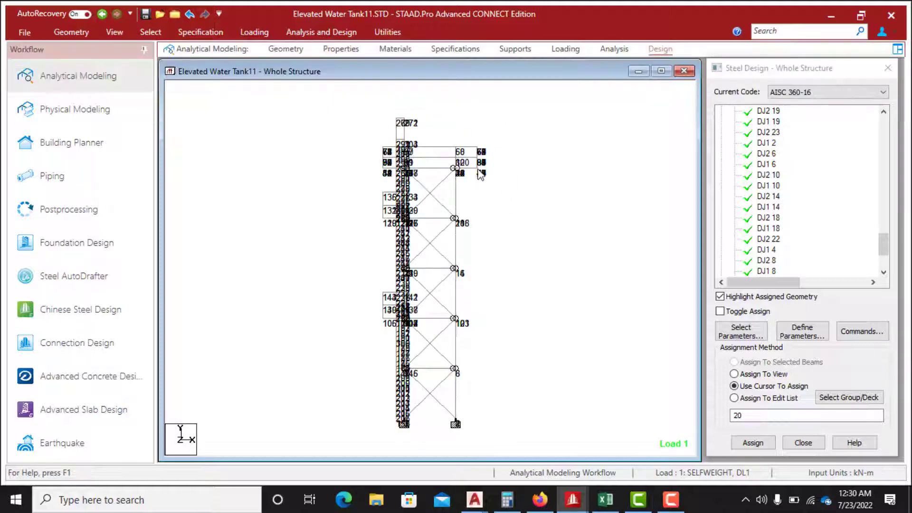
{"action": "left_click_drag", "start_coordinate": [492, 176], "coordinate": [380, 165]}
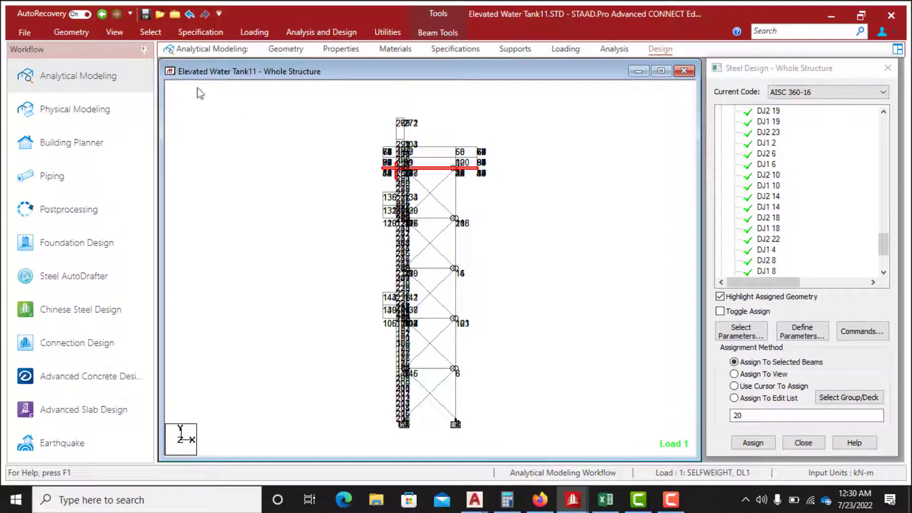
{"action": "left_click", "coordinate": [115, 32]}
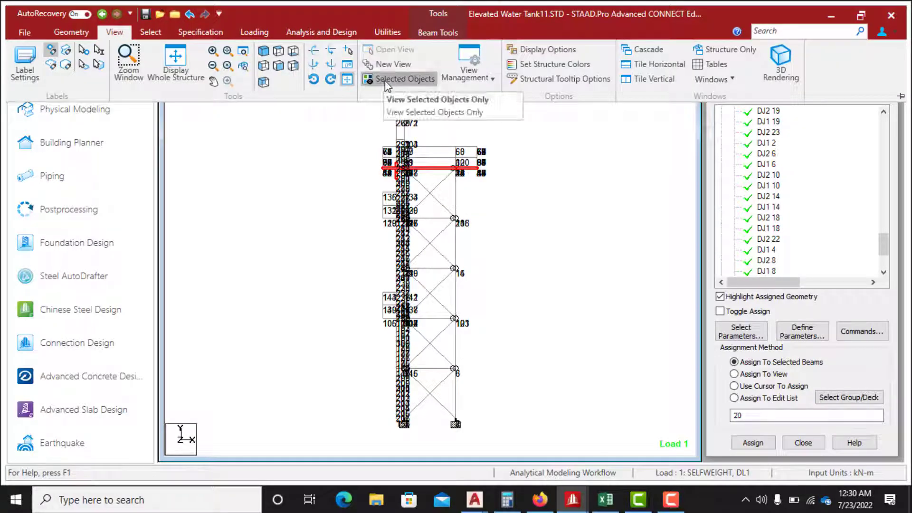
{"action": "left_click", "coordinate": [373, 79]}
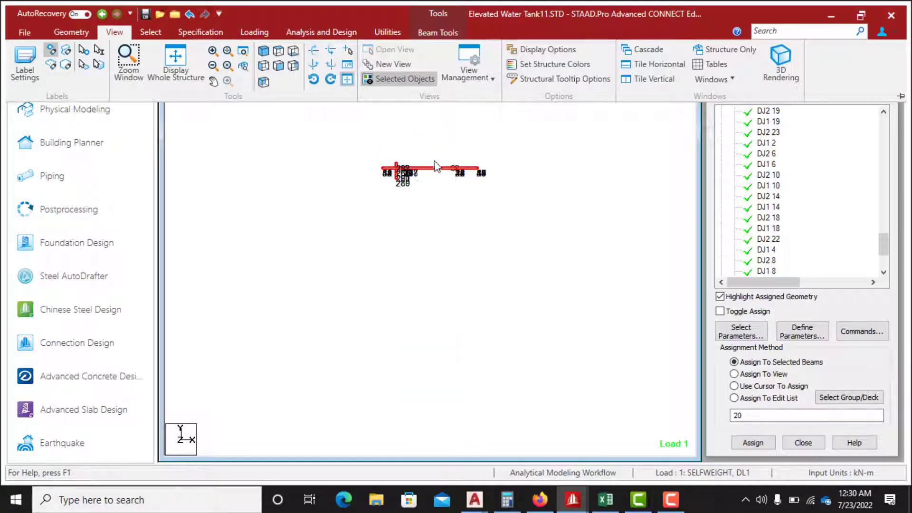
Show the isolated platform framing in isometric view and clear the selection so its node numbers are readable
{"action": "left_click", "coordinate": [263, 51]}
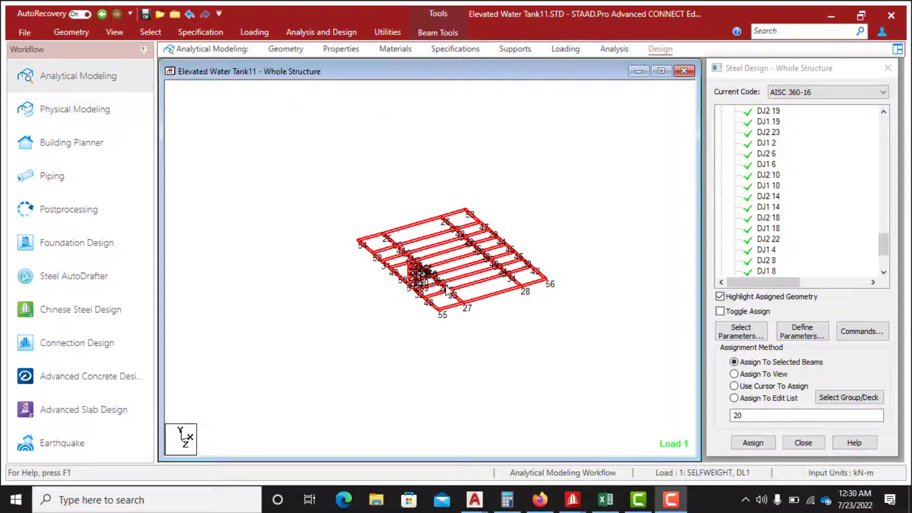
{"action": "scroll", "coordinate": [448, 247], "scroll_direction": "up", "scroll_amount": 4}
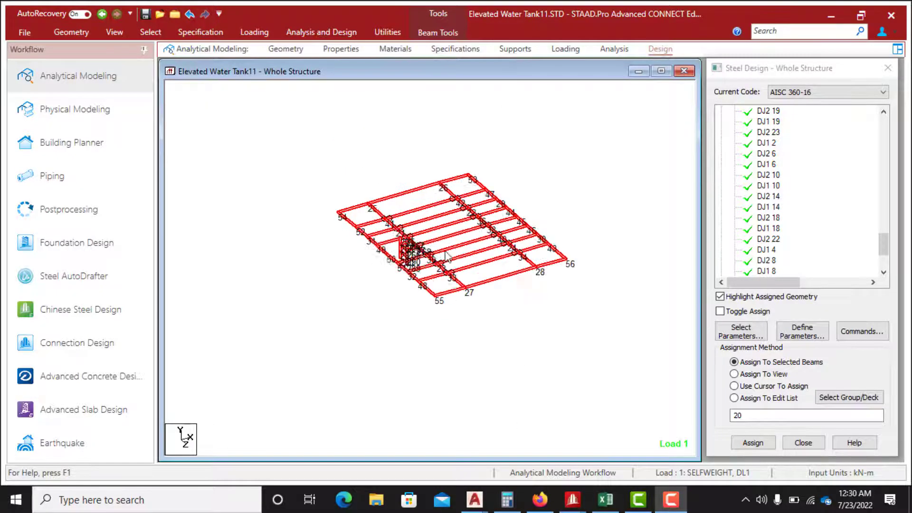
{"action": "left_click", "coordinate": [554, 326]}
{"action": "left_click", "coordinate": [734, 385]}
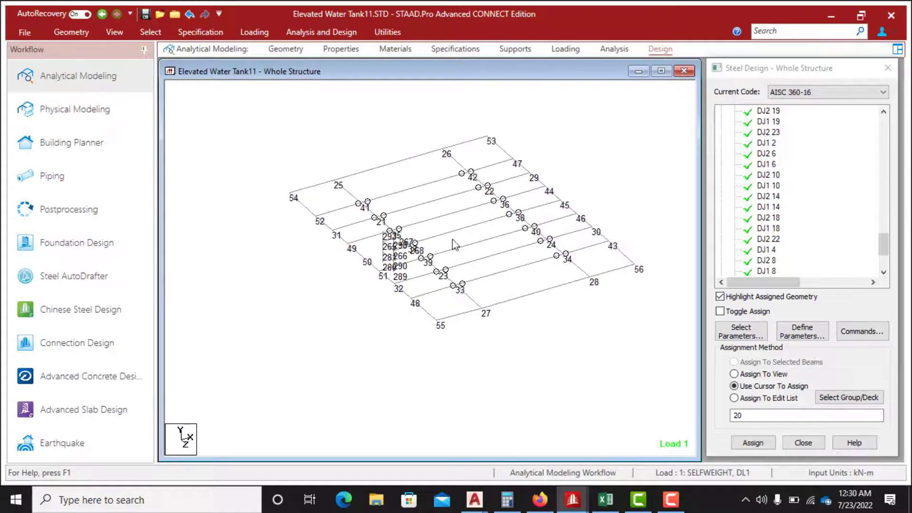
{"action": "scroll", "coordinate": [443, 211], "scroll_direction": "up", "scroll_amount": 1}
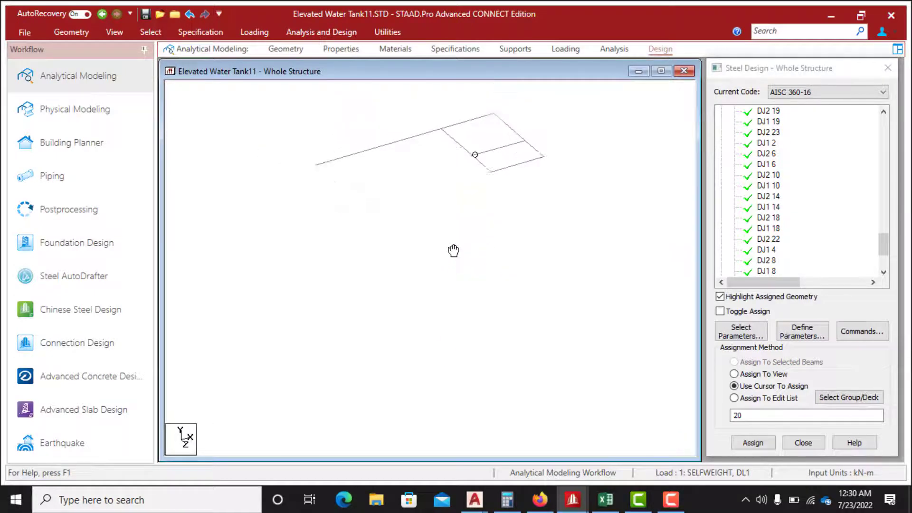
{"action": "middle_click_drag", "start_coordinate": [488, 220], "coordinate": [458, 251]}
{"action": "scroll", "coordinate": [458, 242], "scroll_direction": "down", "scroll_amount": 1}
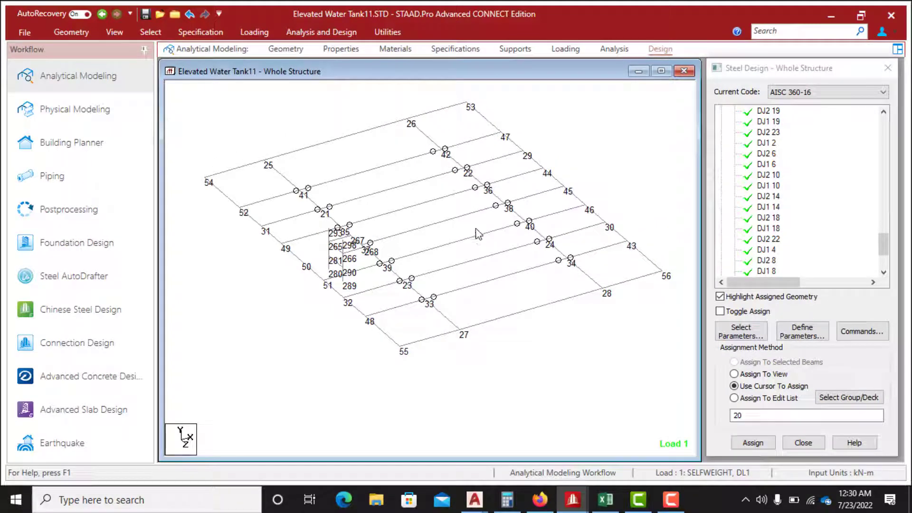
{"action": "middle_click_drag", "start_coordinate": [558, 241], "coordinate": [434, 239]}
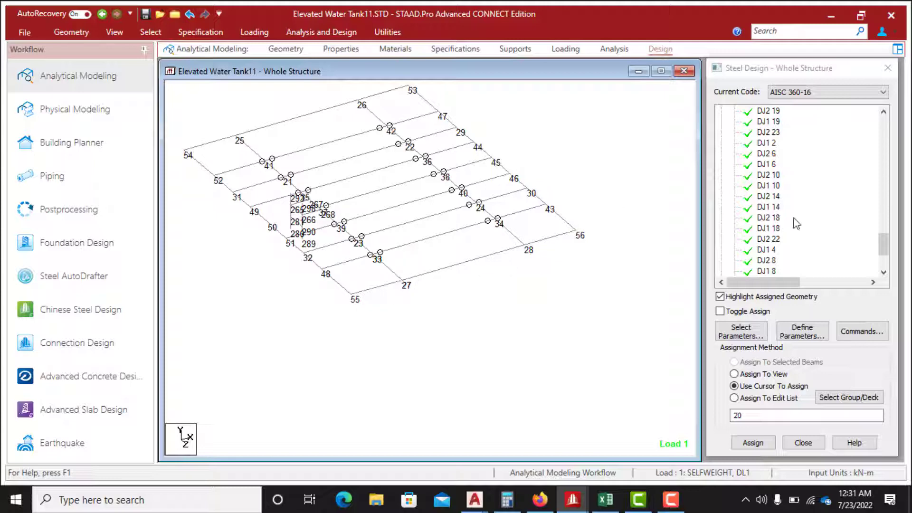
Add deflection-length parameters for the platform beam between columns, with DJ1 at node 23 and DJ2 at node 24
{"action": "left_click_drag", "start_coordinate": [885, 244], "coordinate": [887, 275]}
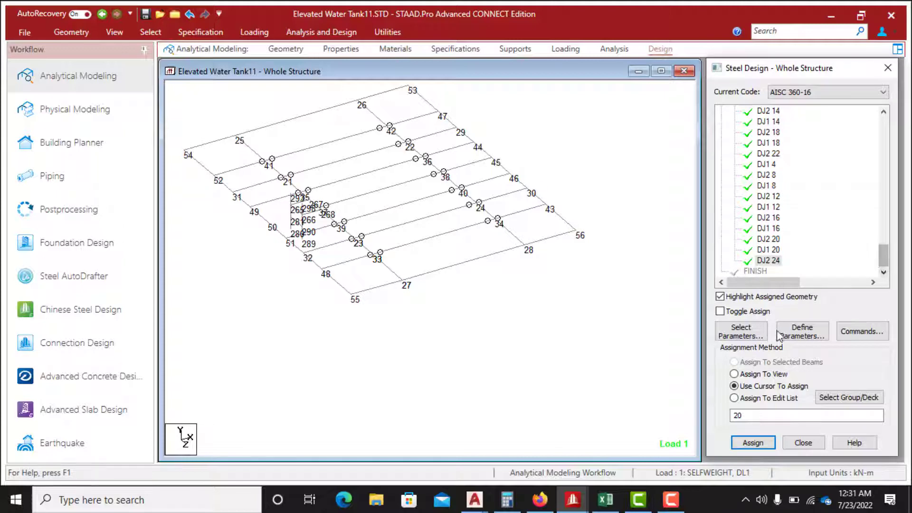
{"action": "left_click", "coordinate": [802, 334]}
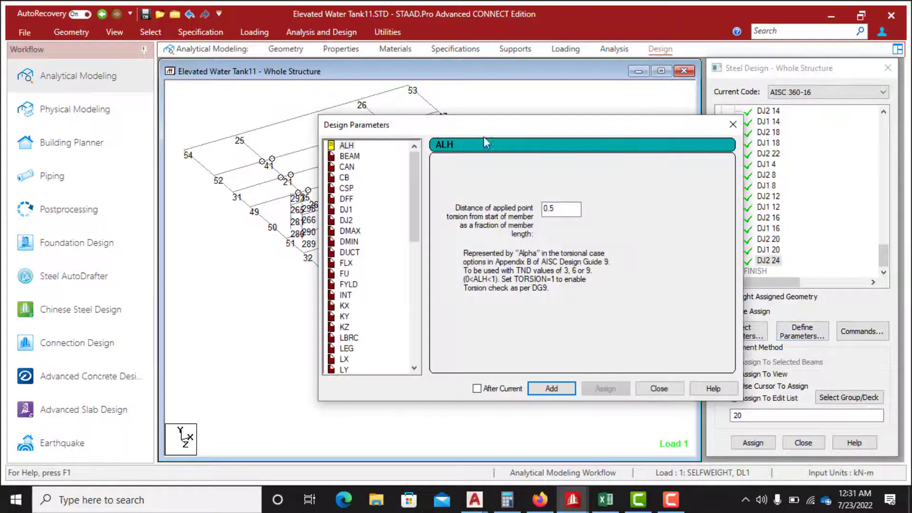
{"action": "left_click_drag", "start_coordinate": [490, 128], "coordinate": [755, 108]}
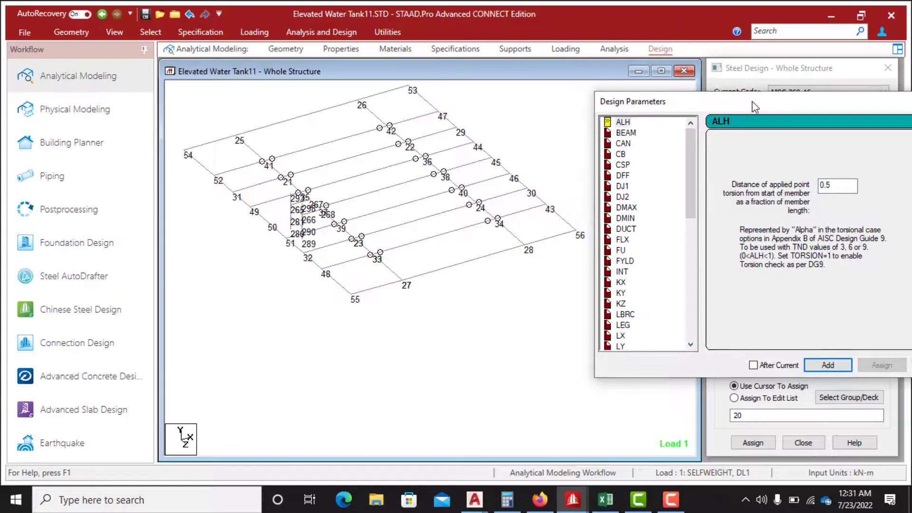
{"action": "left_click", "coordinate": [625, 187]}
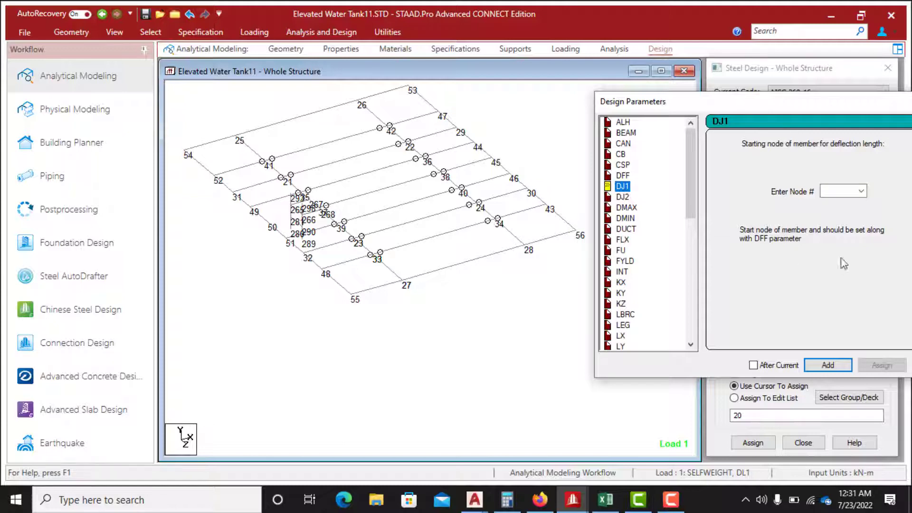
{"action": "left_click", "coordinate": [832, 192]}
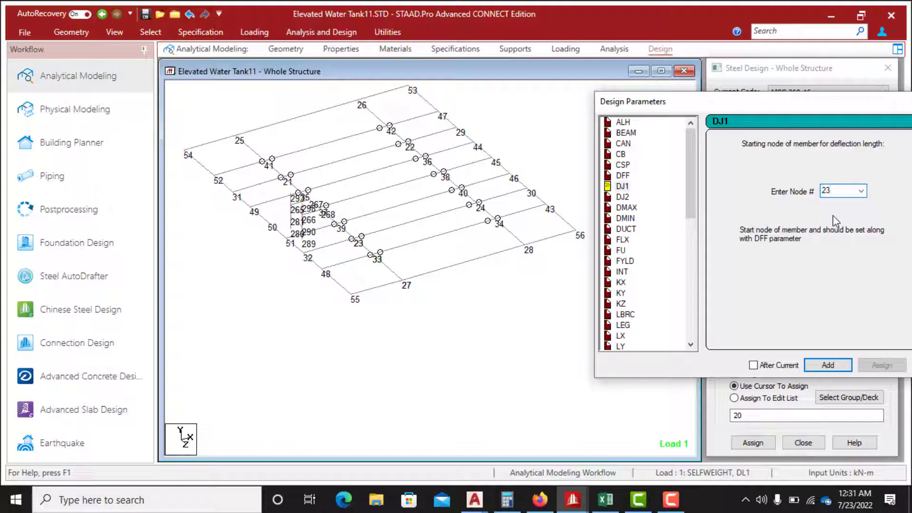
{"action": "left_click", "coordinate": [828, 364]}
{"action": "left_click", "coordinate": [623, 197]}
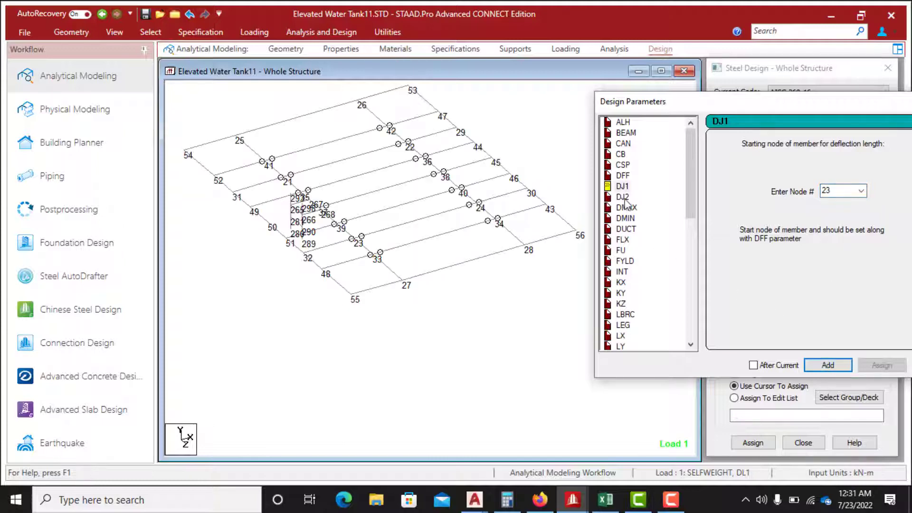
{"action": "left_click", "coordinate": [837, 190]}
{"action": "type", "text": "2"}
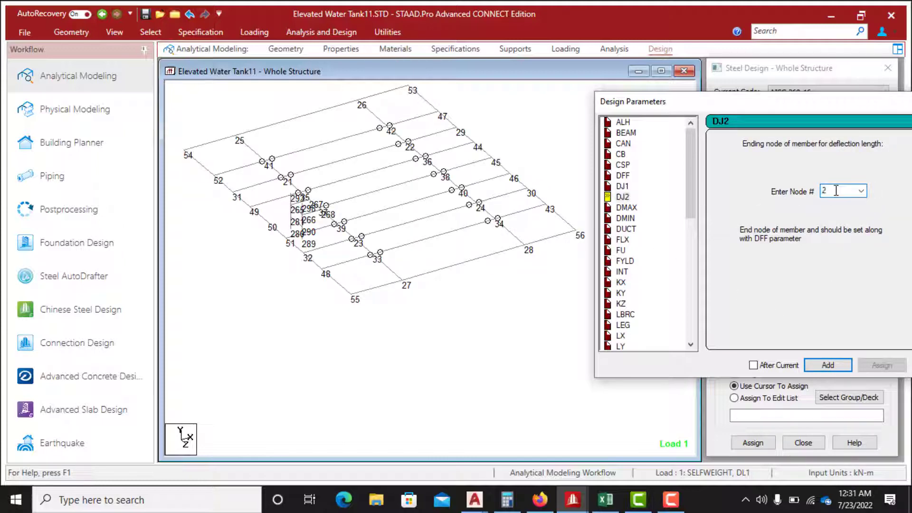
{"action": "type", "text": "4"}
{"action": "left_click", "coordinate": [828, 365]}
Add deflection-length parameters for the secondary platform beam, with DJ1 at node 35 and DJ2 at node 36
{"action": "left_click", "coordinate": [621, 186]}
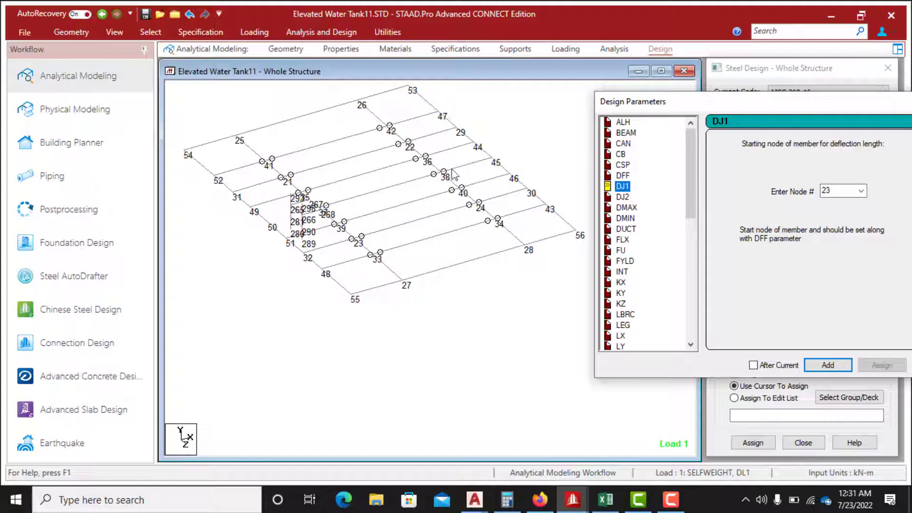
{"action": "left_click", "coordinate": [834, 191]}
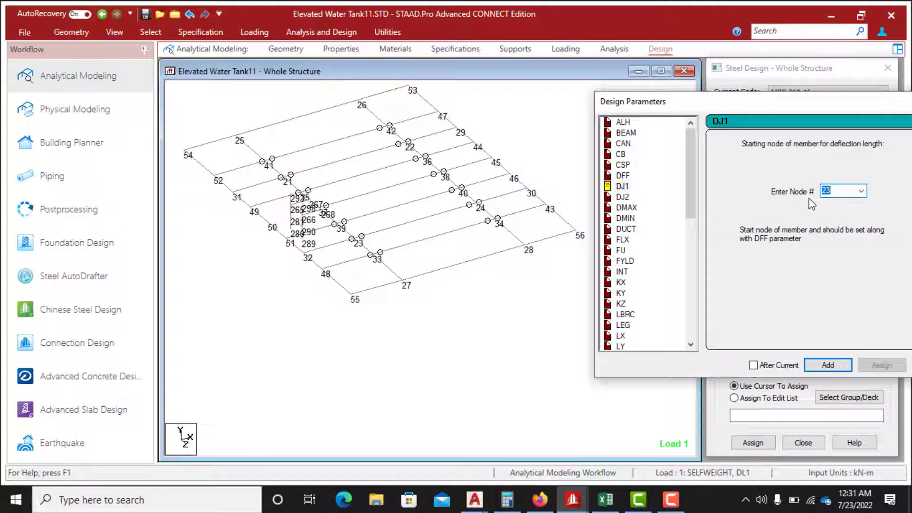
{"action": "type", "text": "2"}
{"action": "left_click", "coordinate": [829, 366]}
{"action": "left_click", "coordinate": [622, 197]}
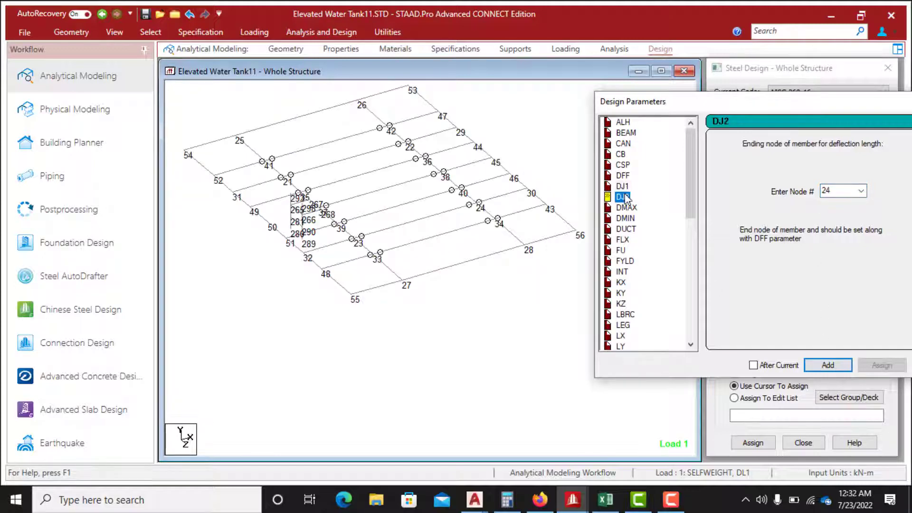
{"action": "left_click", "coordinate": [830, 191]}
{"action": "type", "text": "36"}
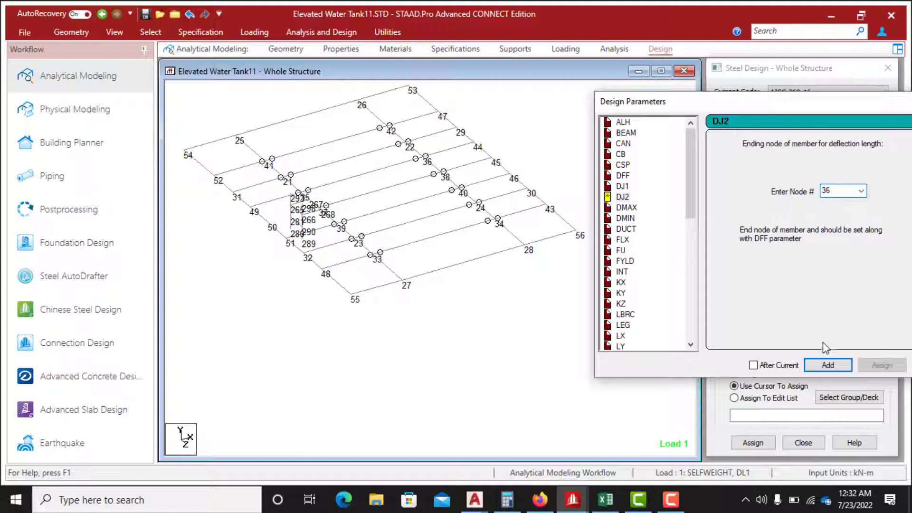
{"action": "left_click", "coordinate": [829, 366]}
Add deflection-length parameters for the platform overhang beam, with DJ1 at node 21 and DJ2 at node 25
{"action": "double_click", "coordinate": [827, 193]}
{"action": "left_click", "coordinate": [622, 186]}
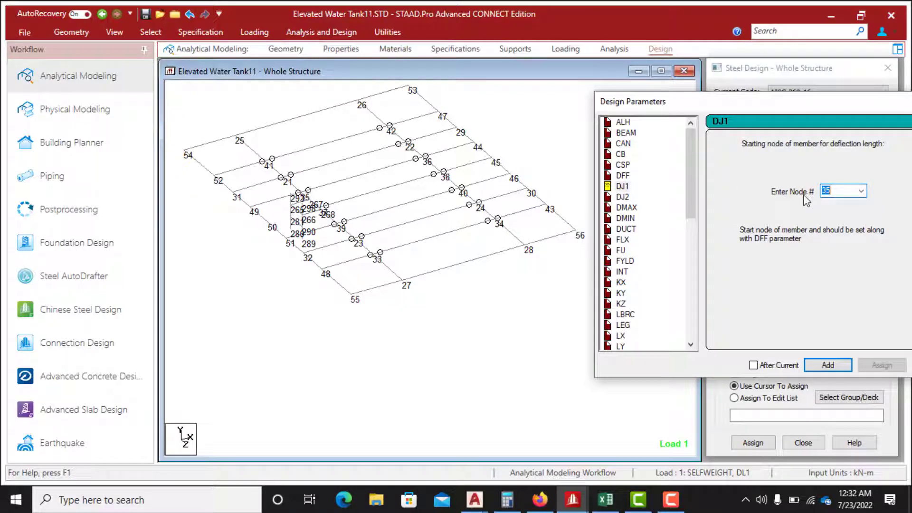
{"action": "type", "text": "21"}
{"action": "left_click", "coordinate": [827, 365]}
{"action": "left_click", "coordinate": [621, 196]}
{"action": "double_click", "coordinate": [829, 191]}
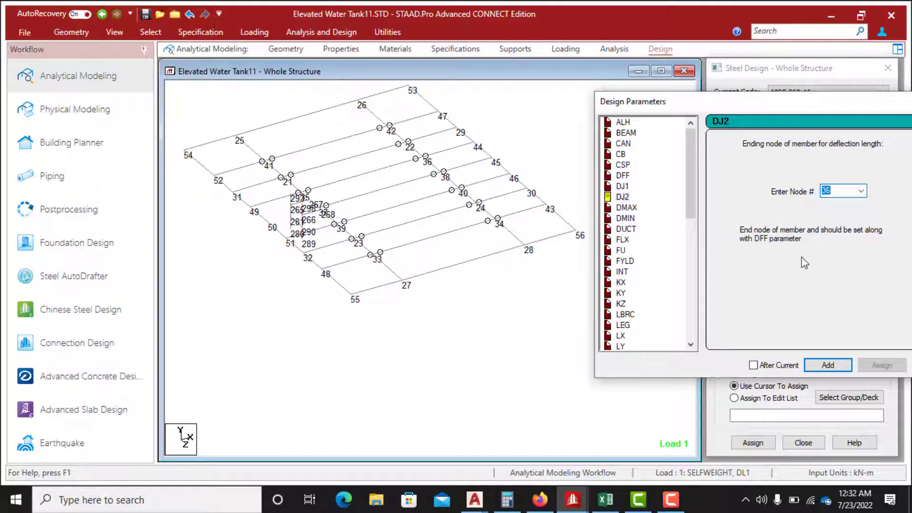
{"action": "type", "text": "25"}
{"action": "left_click", "coordinate": [828, 366]}
Add deflection-length parameters for the parallel overhang beam, with DJ1 at node 22 and DJ2 at node 26
{"action": "left_click", "coordinate": [623, 186]}
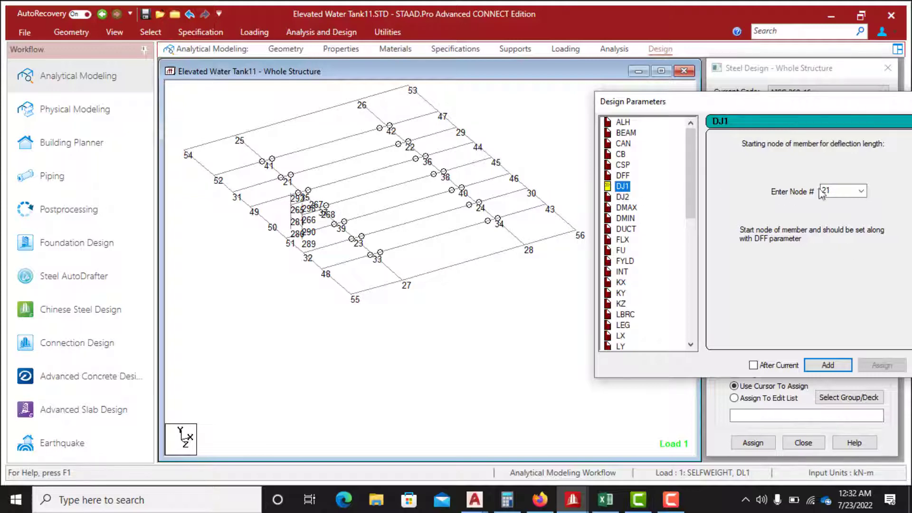
{"action": "double_click", "coordinate": [843, 188]}
{"action": "type", "text": "22"}
{"action": "left_click", "coordinate": [828, 365]}
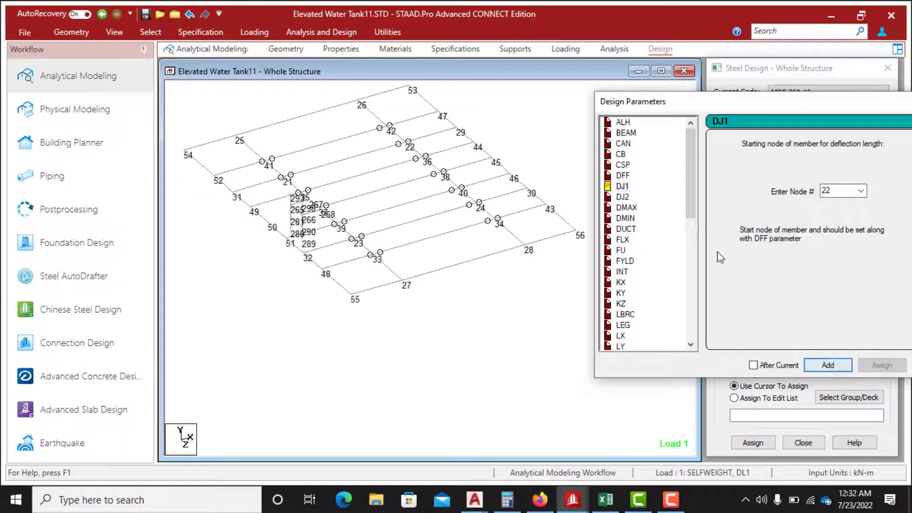
{"action": "left_click", "coordinate": [623, 196]}
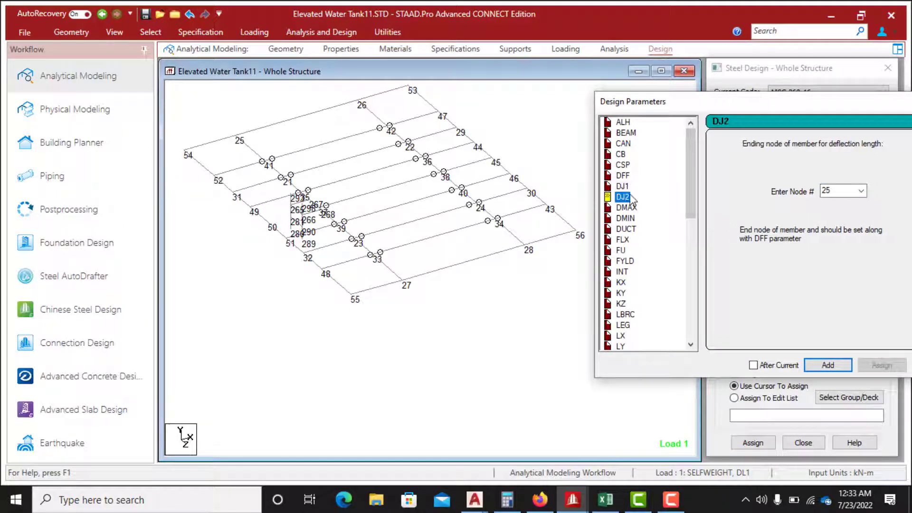
{"action": "double_click", "coordinate": [844, 192]}
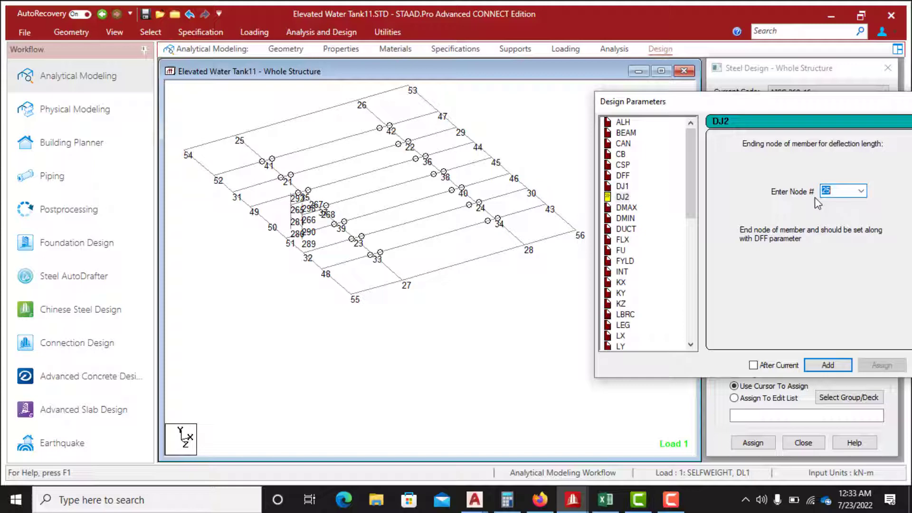
{"action": "type", "text": "2"}
{"action": "left_click", "coordinate": [828, 366]}
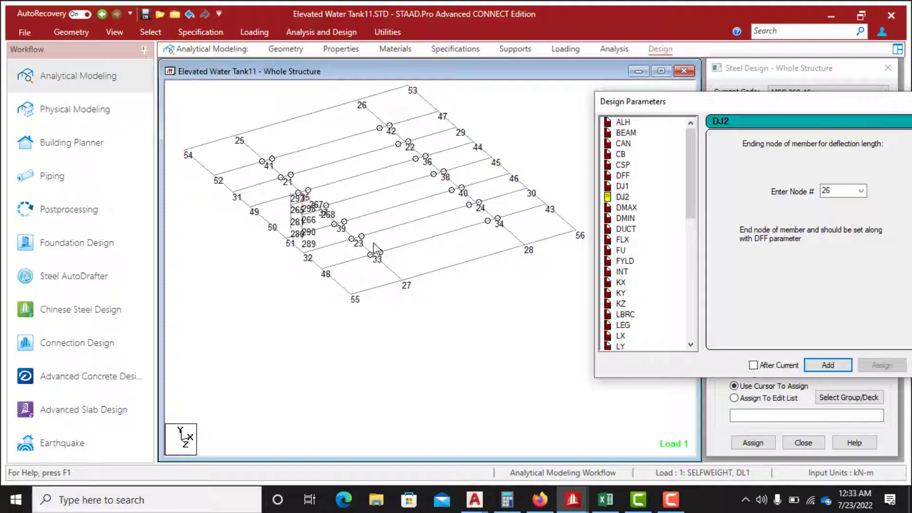
Add deflection-length parameters for the main platform beam between columns, with DJ1 at node 21 and DJ2 at node 23
{"action": "left_click", "coordinate": [622, 187]}
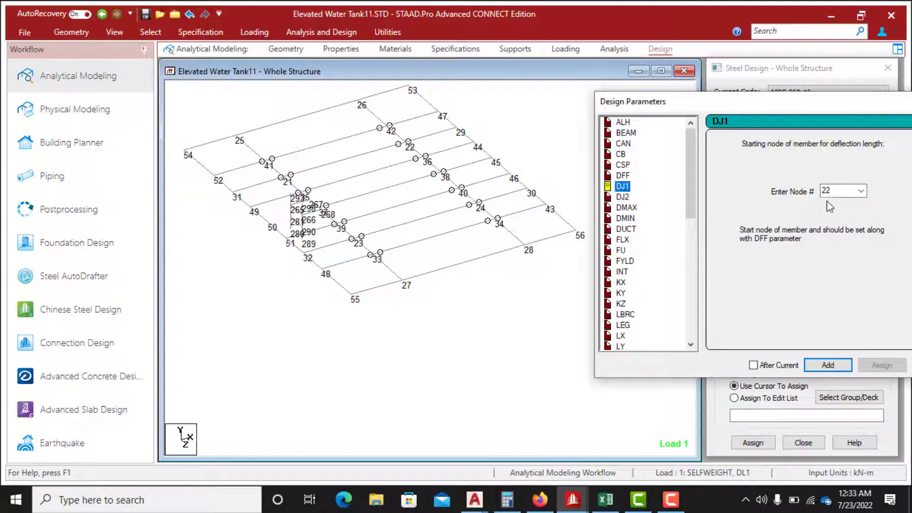
{"action": "double_click", "coordinate": [841, 191]}
{"action": "type", "text": "21"}
{"action": "left_click", "coordinate": [827, 365]}
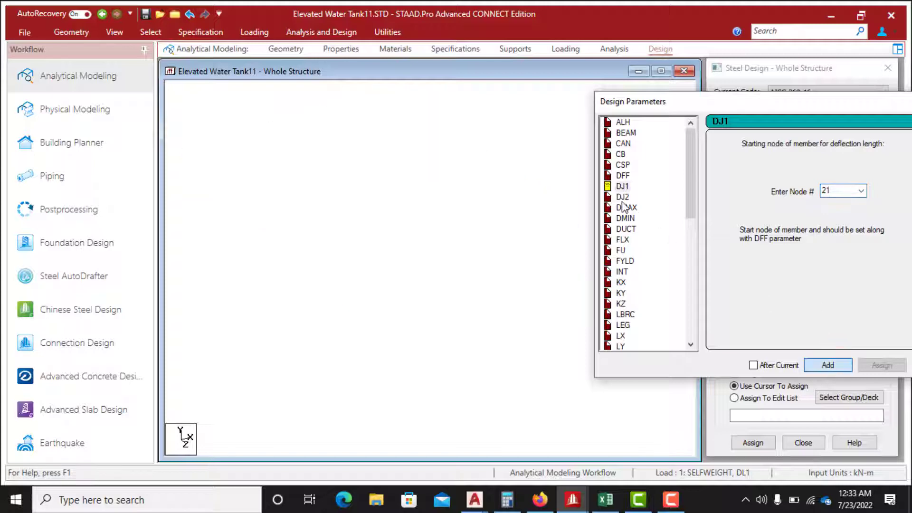
{"action": "double_click", "coordinate": [825, 191]}
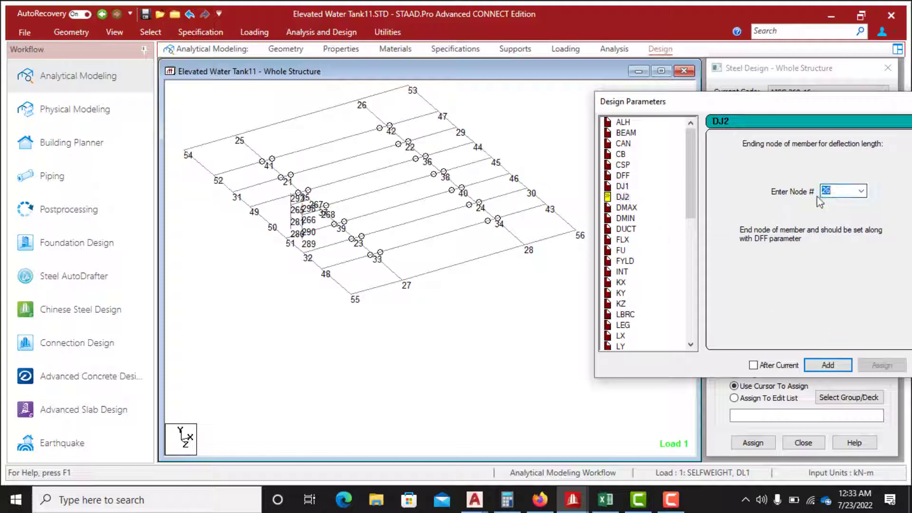
{"action": "type", "text": "2"}
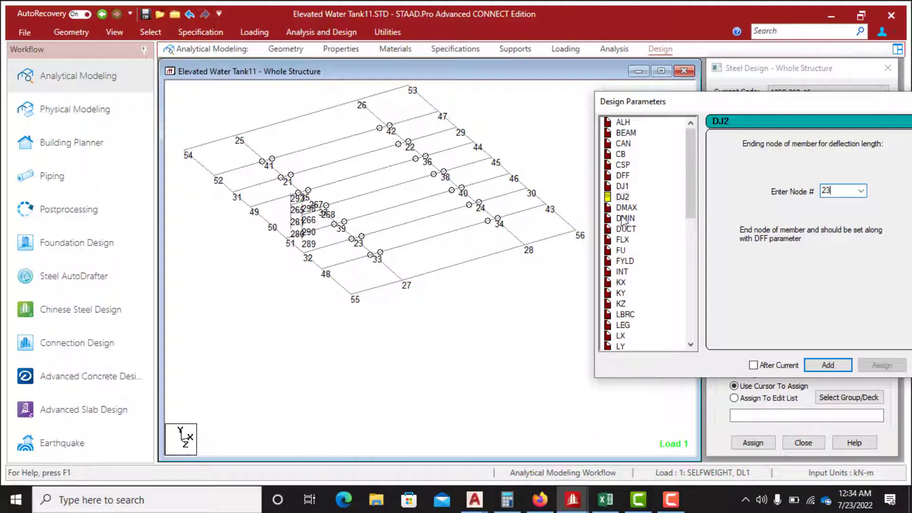
{"action": "left_click", "coordinate": [830, 365]}
{"action": "left_click_drag", "start_coordinate": [788, 105], "coordinate": [584, 111]}
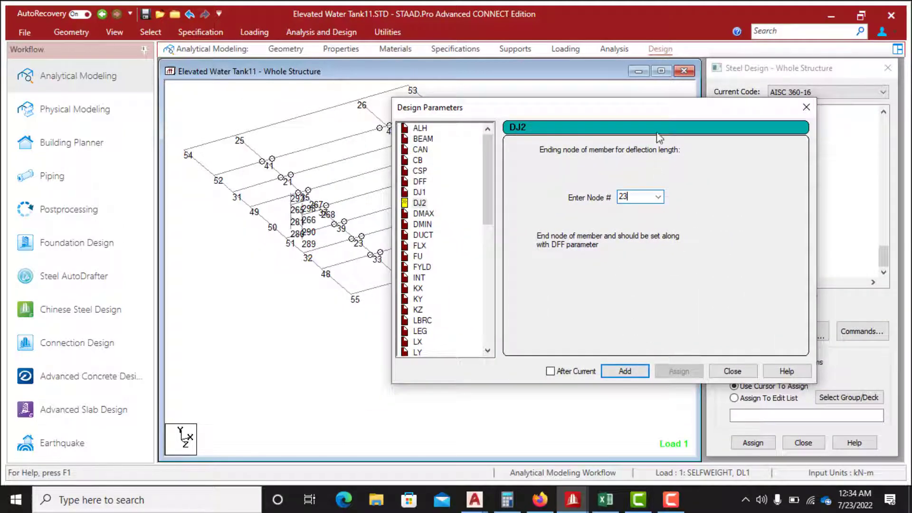
{"action": "left_click_drag", "start_coordinate": [659, 110], "coordinate": [558, 120]}
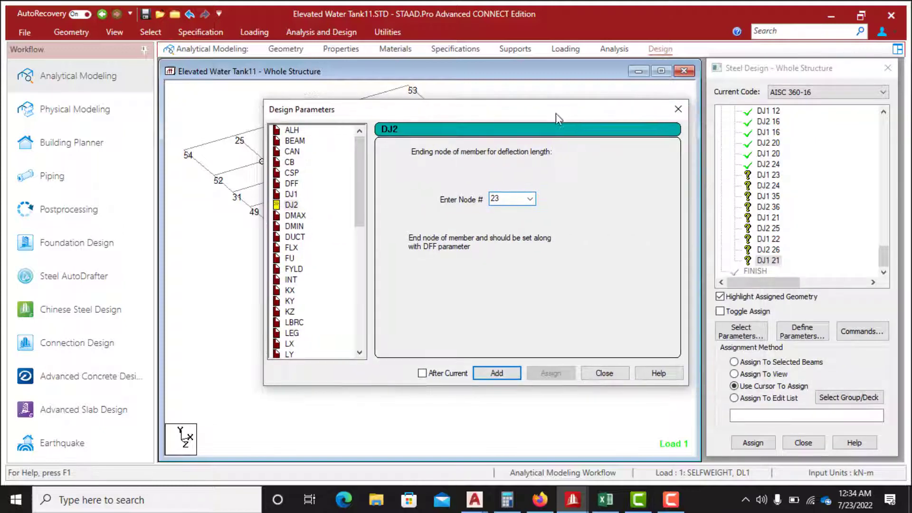
{"action": "left_click", "coordinate": [497, 374]}
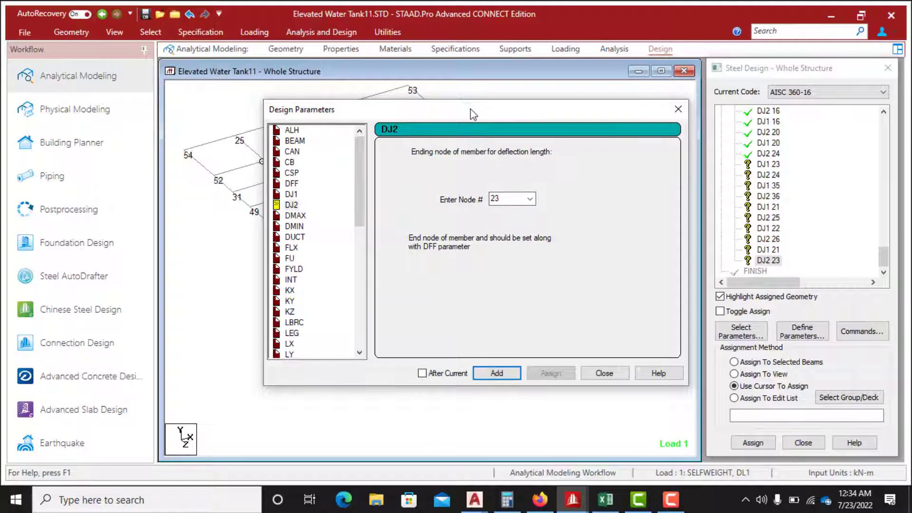
Add deflection-length parameters for the opposite main platform beam, with DJ1 at node 22 and DJ2 at node 24
{"action": "left_click_drag", "start_coordinate": [470, 110], "coordinate": [815, 126]}
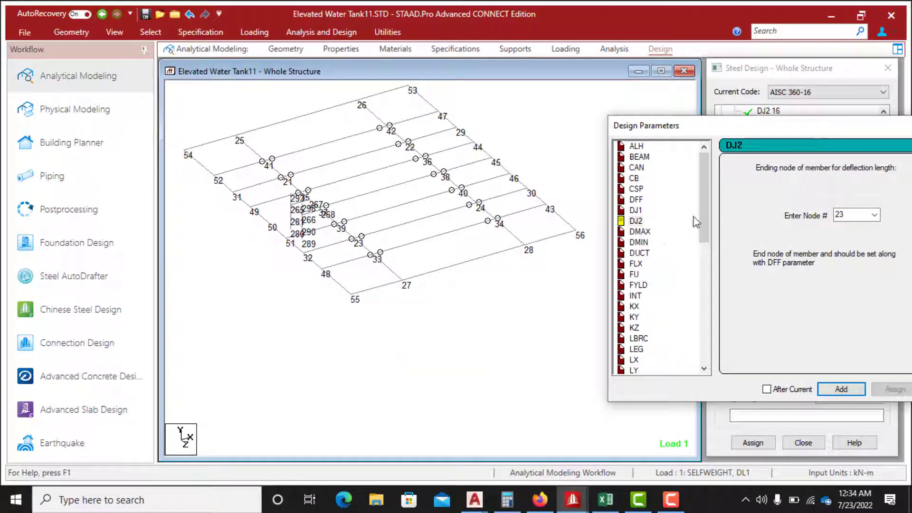
{"action": "left_click", "coordinate": [636, 210]}
{"action": "left_click_drag", "start_coordinate": [856, 215], "coordinate": [818, 223]}
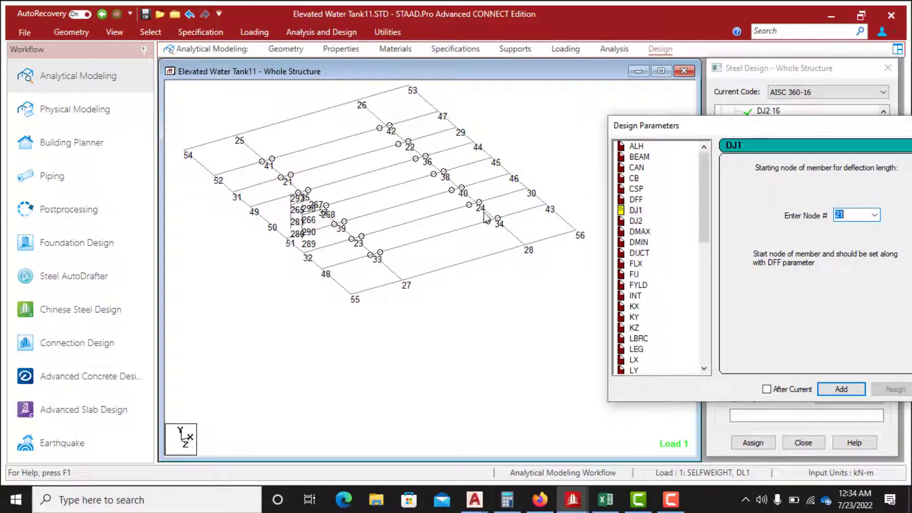
{"action": "type", "text": "22"}
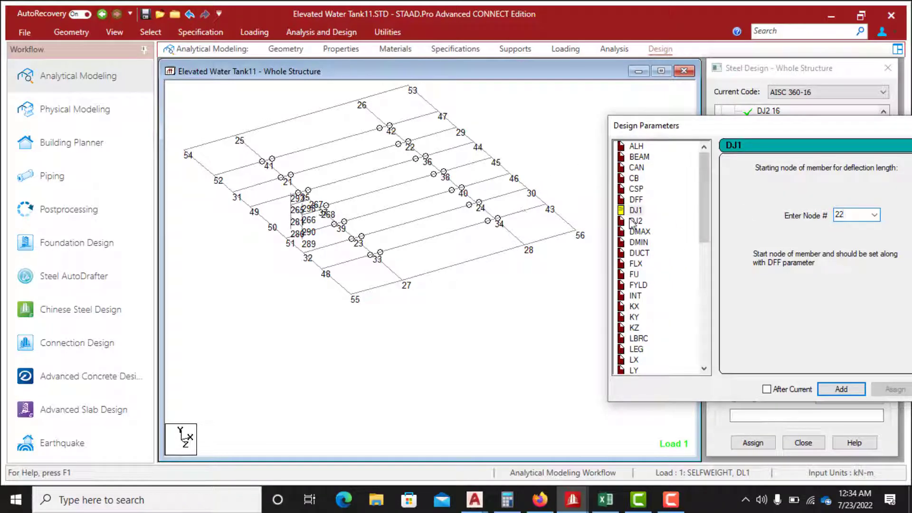
{"action": "left_click", "coordinate": [842, 388]}
{"action": "left_click", "coordinate": [639, 222]}
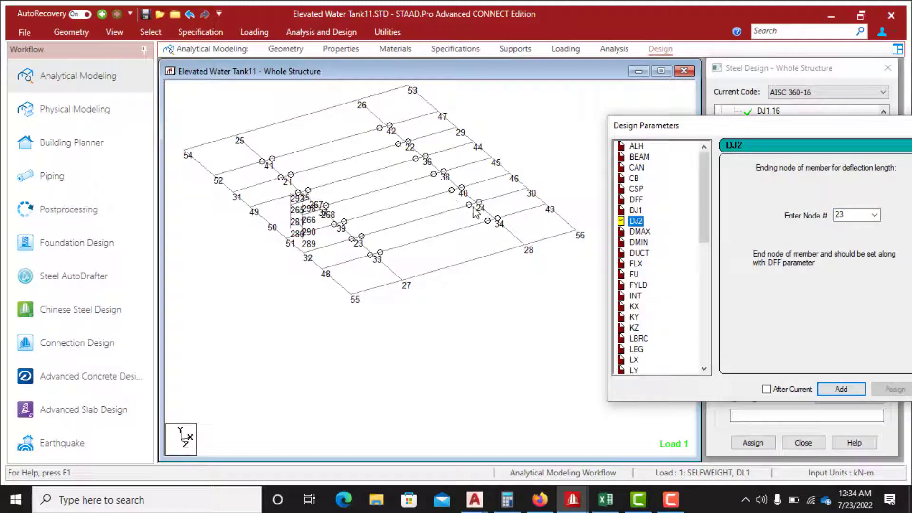
{"action": "double_click", "coordinate": [838, 217]}
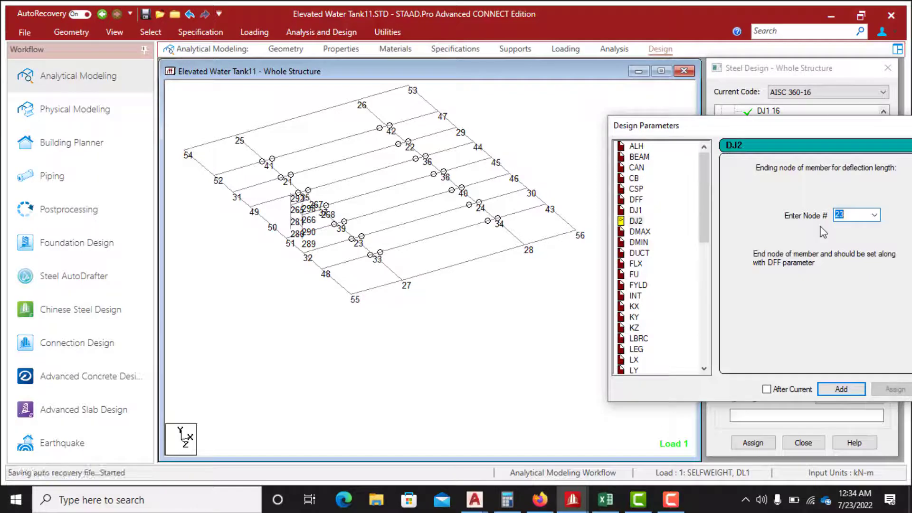
{"action": "type", "text": "24"}
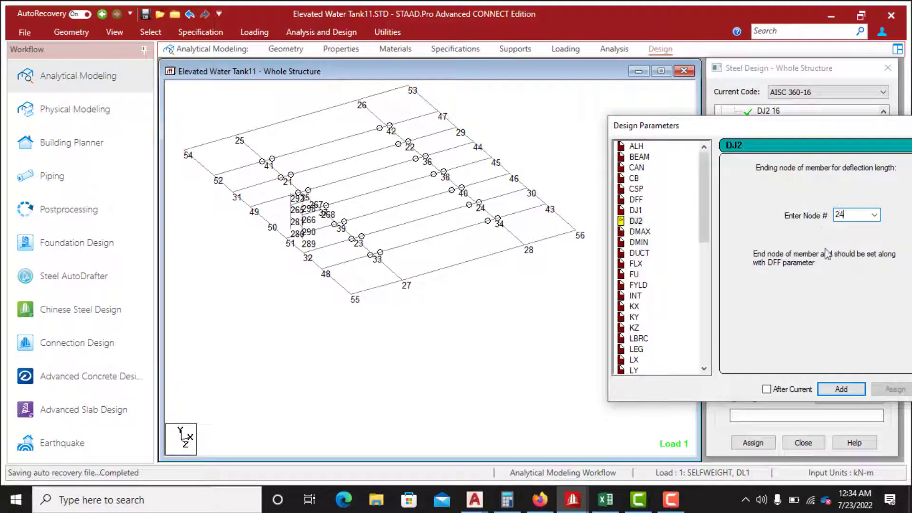
{"action": "left_click", "coordinate": [841, 389]}
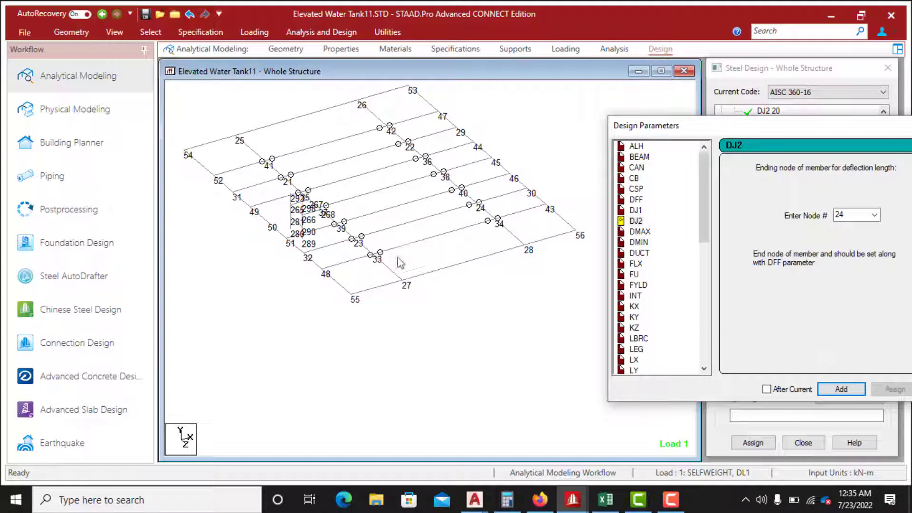
Add deflection-length parameters for the overhang beam beyond node 23, with DJ1 at node 23 and DJ2 at node 27
{"action": "left_click", "coordinate": [636, 211]}
{"action": "left_click", "coordinate": [862, 216]}
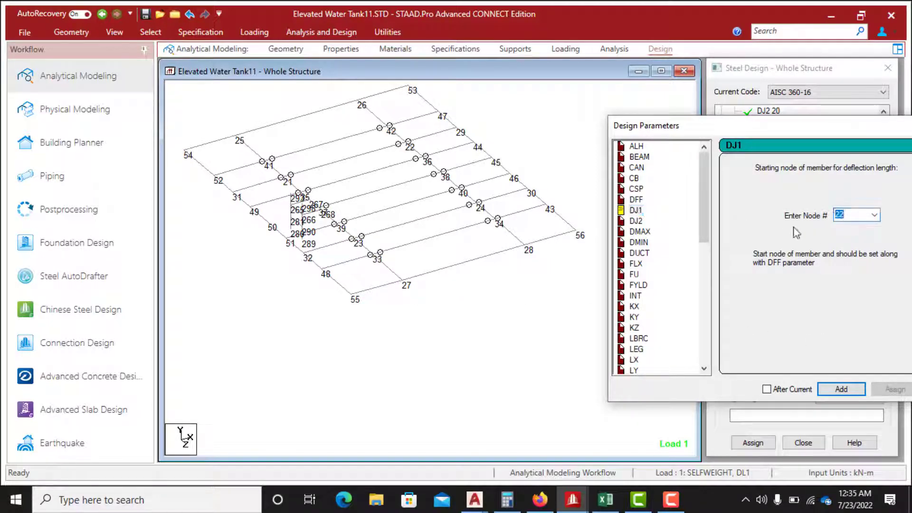
{"action": "type", "text": "23"}
{"action": "left_click", "coordinate": [841, 390]}
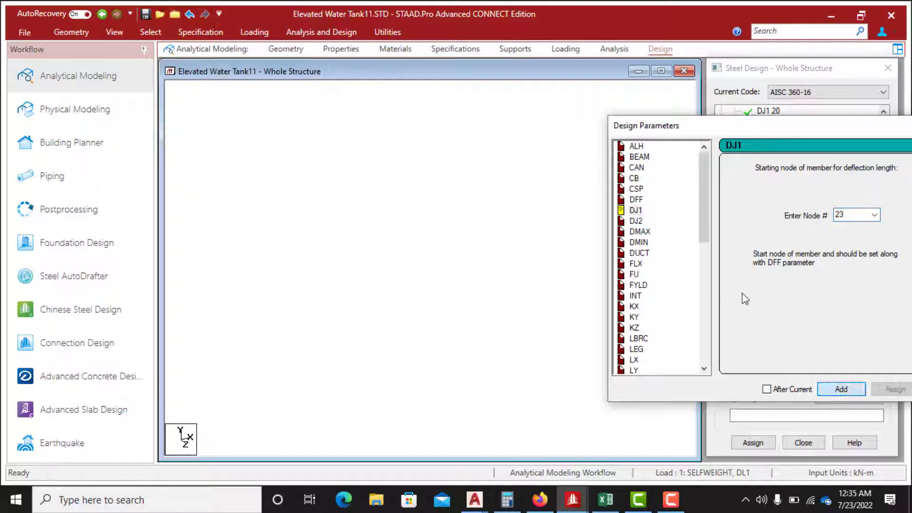
{"action": "left_click", "coordinate": [635, 221]}
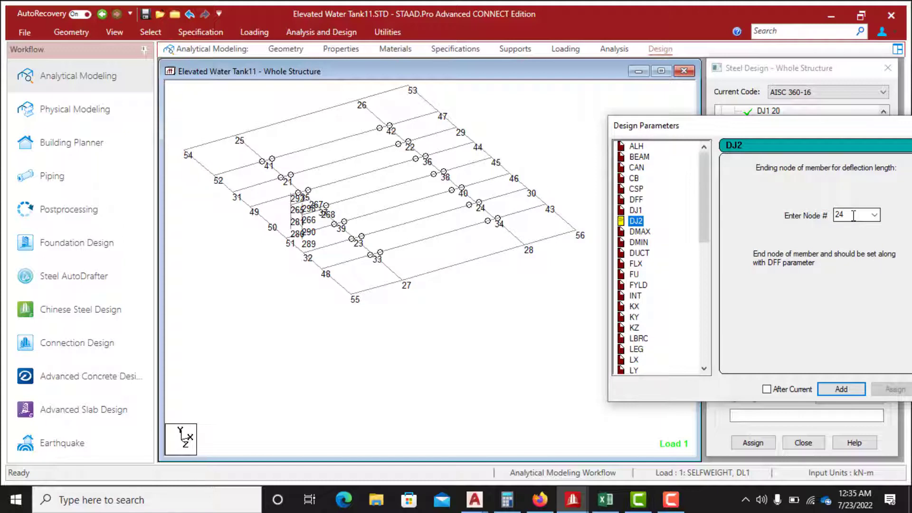
{"action": "double_click", "coordinate": [854, 215]}
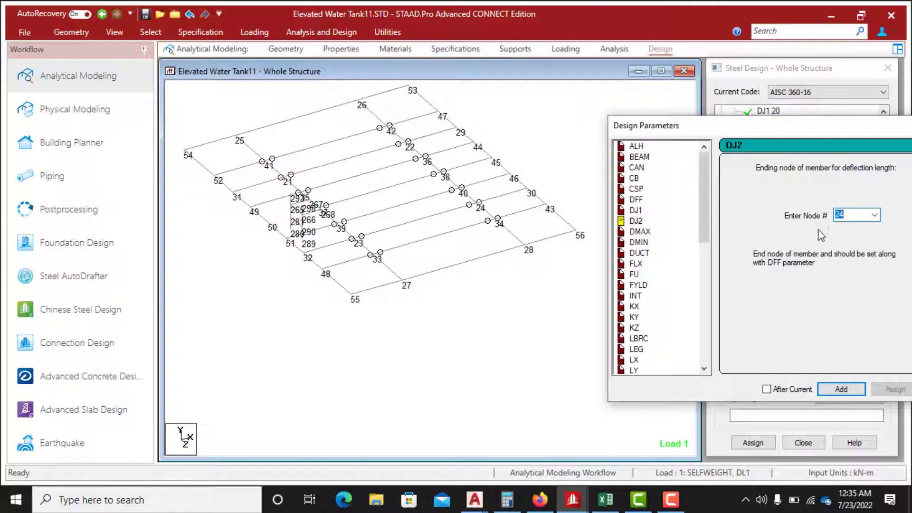
{"action": "type", "text": "27"}
{"action": "left_click", "coordinate": [841, 389]}
Add deflection-length parameters for the last overhang beam, with DJ1 at node 24 and DJ2 at node 28, and finish defining parameters
{"action": "left_click", "coordinate": [636, 211]}
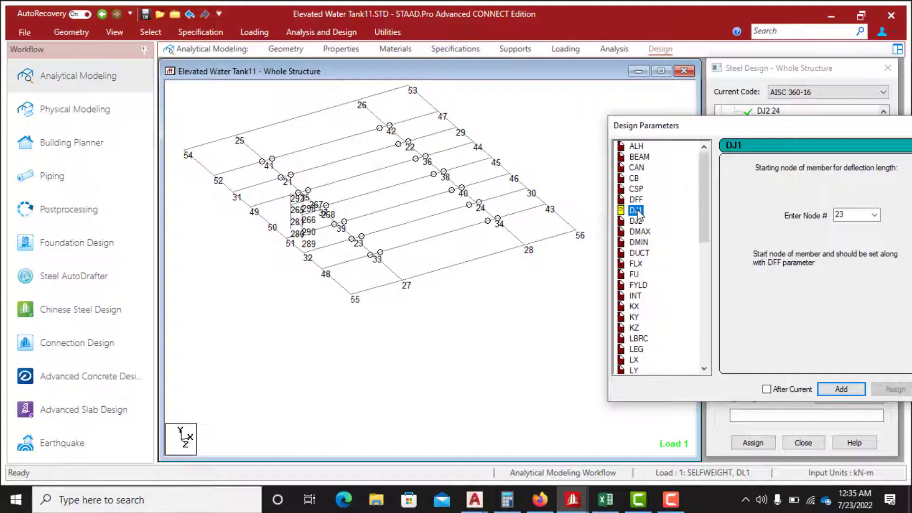
{"action": "double_click", "coordinate": [844, 215]}
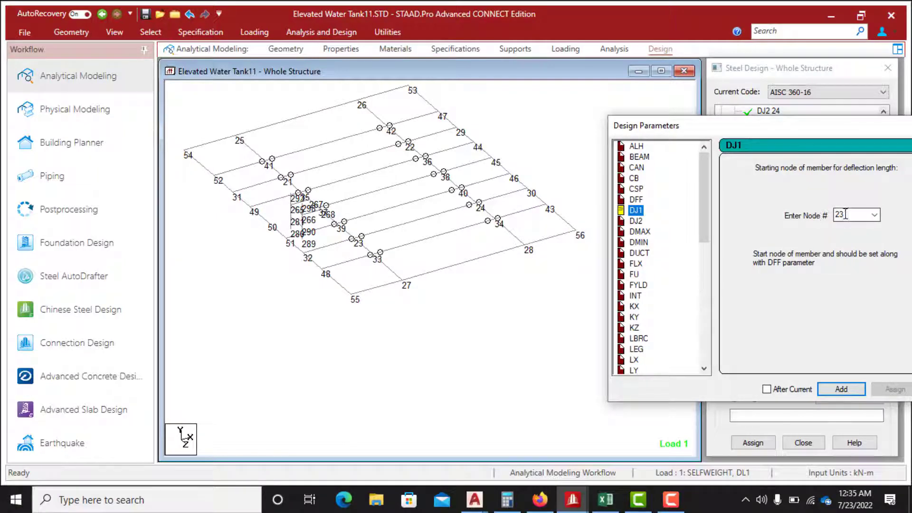
{"action": "type", "text": "24"}
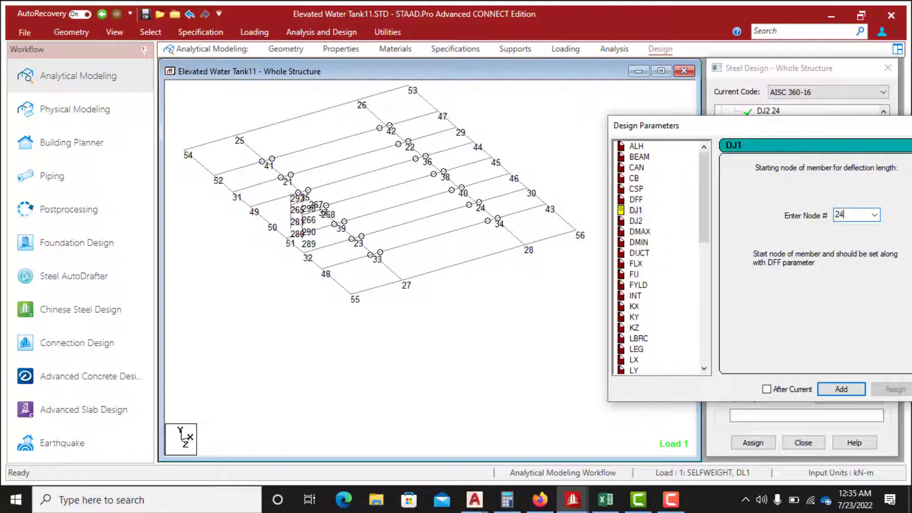
{"action": "left_click", "coordinate": [841, 389]}
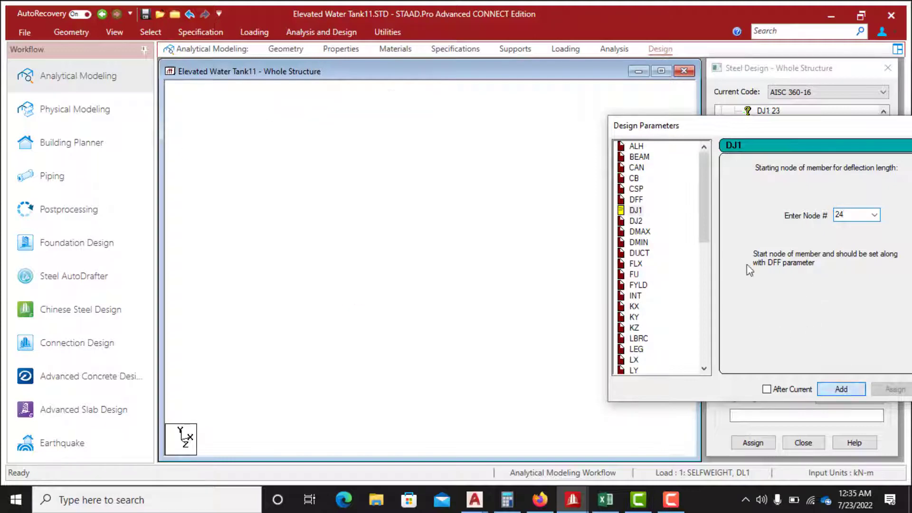
{"action": "left_click", "coordinate": [636, 221]}
{"action": "double_click", "coordinate": [846, 214]}
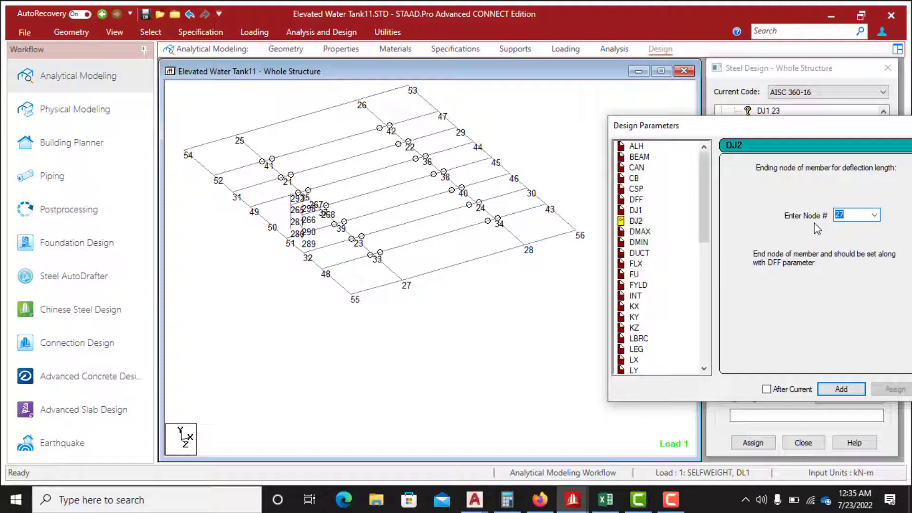
{"action": "type", "text": "28"}
{"action": "left_click", "coordinate": [840, 389]}
{"action": "left_click_drag", "start_coordinate": [844, 148], "coordinate": [652, 164]}
{"action": "left_click", "coordinate": [779, 408]}
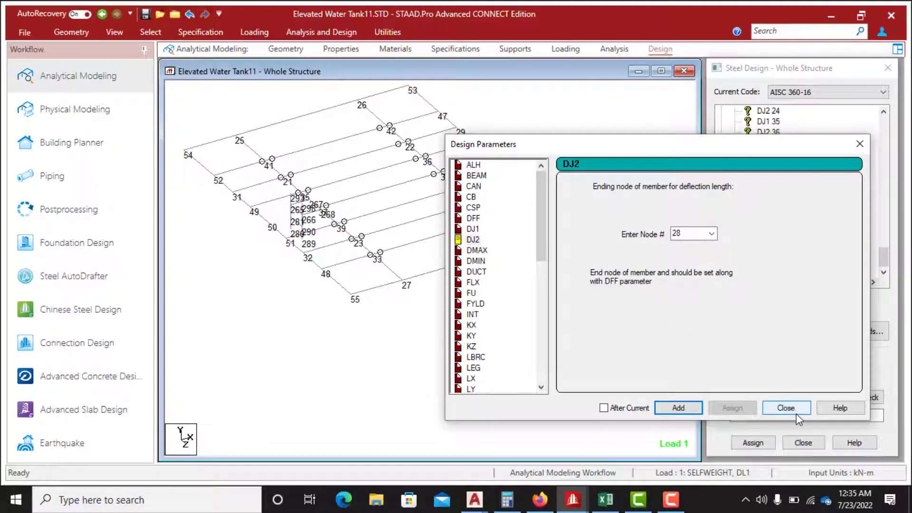
Assign the DJ1 23 and DJ2 24 parameters to the platform beam spanning nodes 23 and 24
{"action": "scroll", "coordinate": [802, 239], "scroll_direction": "up", "scroll_amount": 1}
{"action": "scroll", "coordinate": [803, 238], "scroll_direction": "up", "scroll_amount": 1}
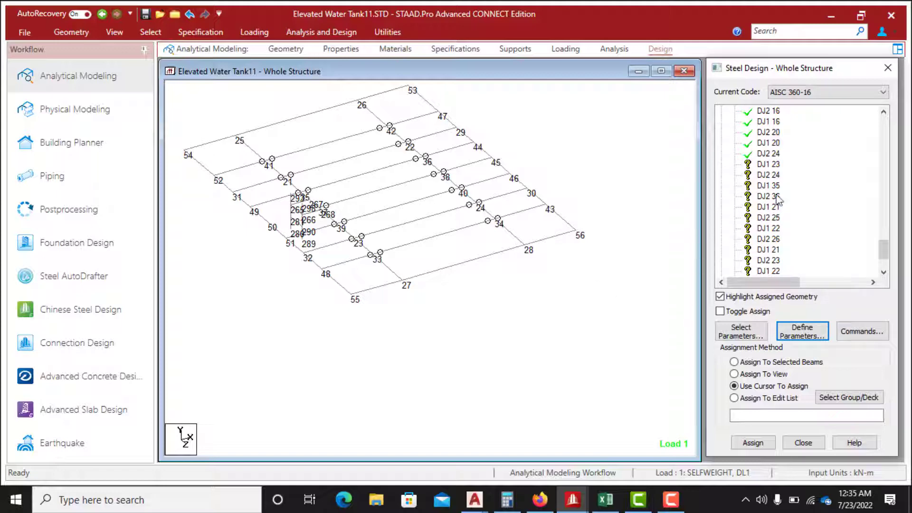
{"action": "left_click", "coordinate": [766, 164]}
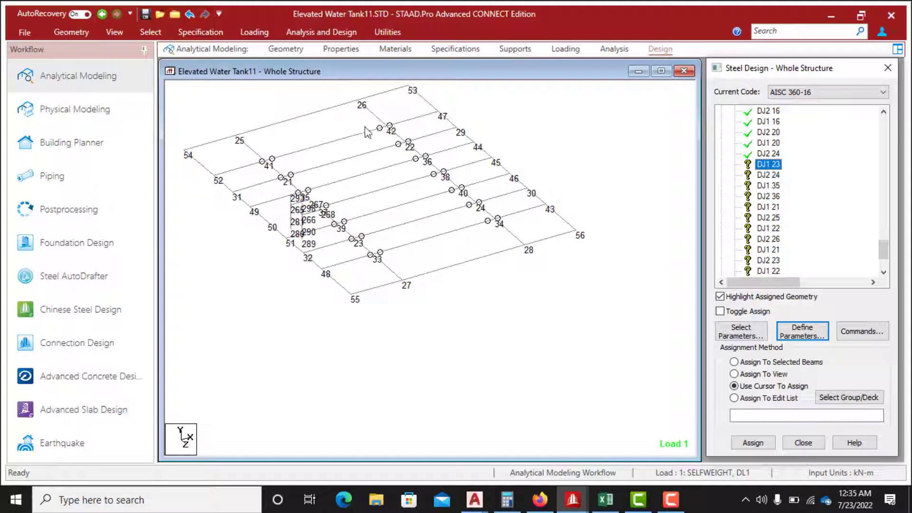
{"action": "left_click", "coordinate": [430, 217]}
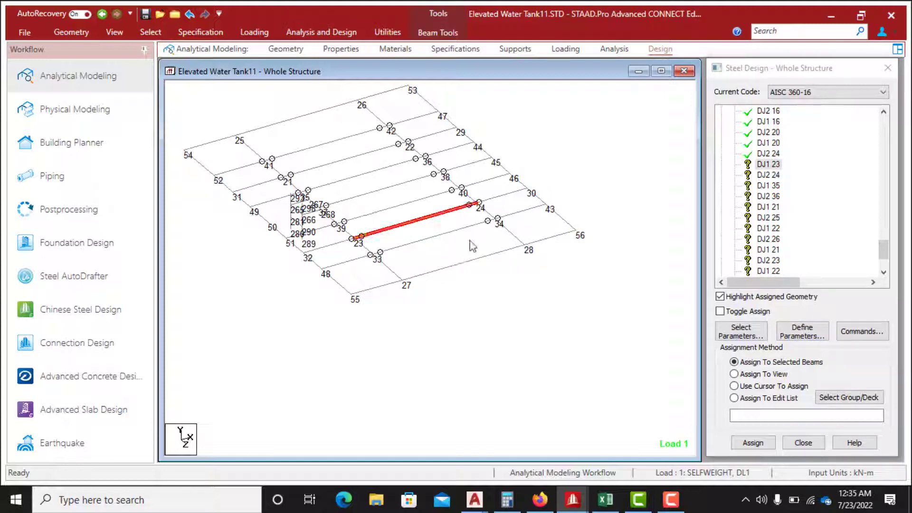
{"action": "left_click", "coordinate": [754, 441]}
{"action": "left_click", "coordinate": [864, 294]}
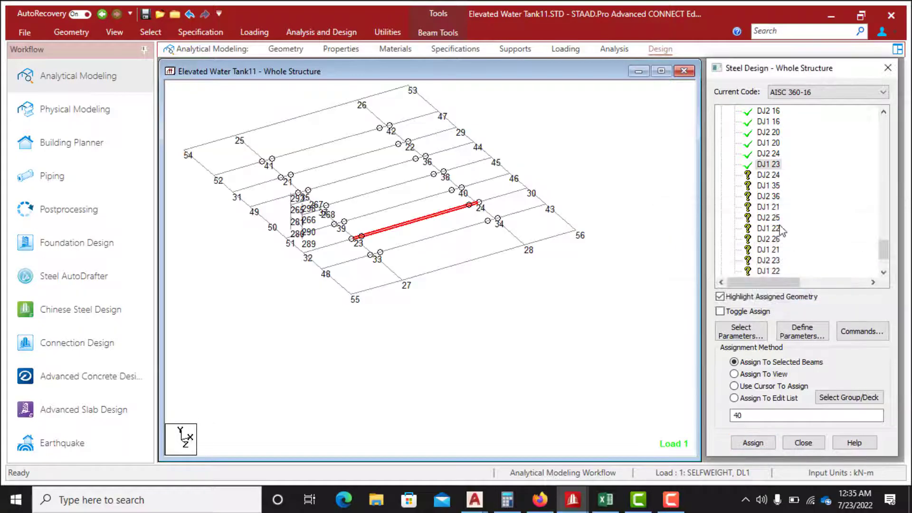
{"action": "left_click", "coordinate": [767, 175]}
{"action": "left_click", "coordinate": [445, 217]}
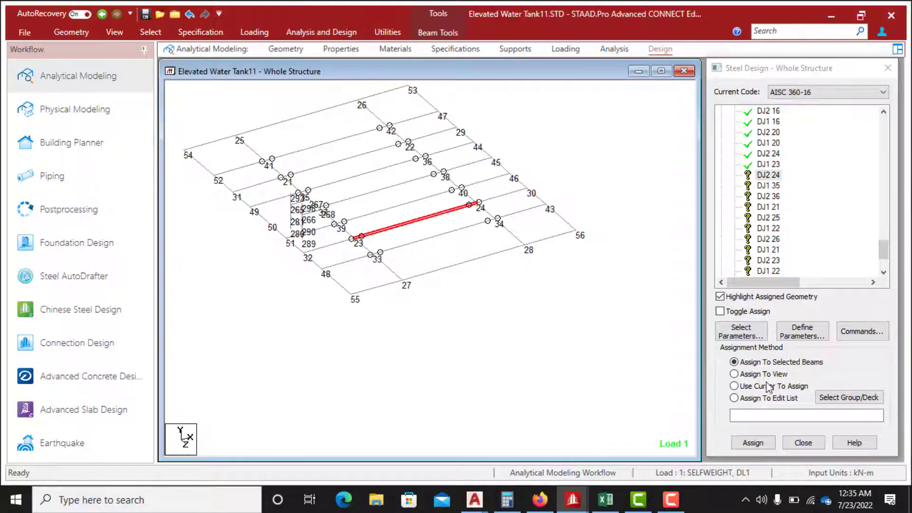
{"action": "left_click", "coordinate": [756, 443]}
{"action": "left_click", "coordinate": [825, 295]}
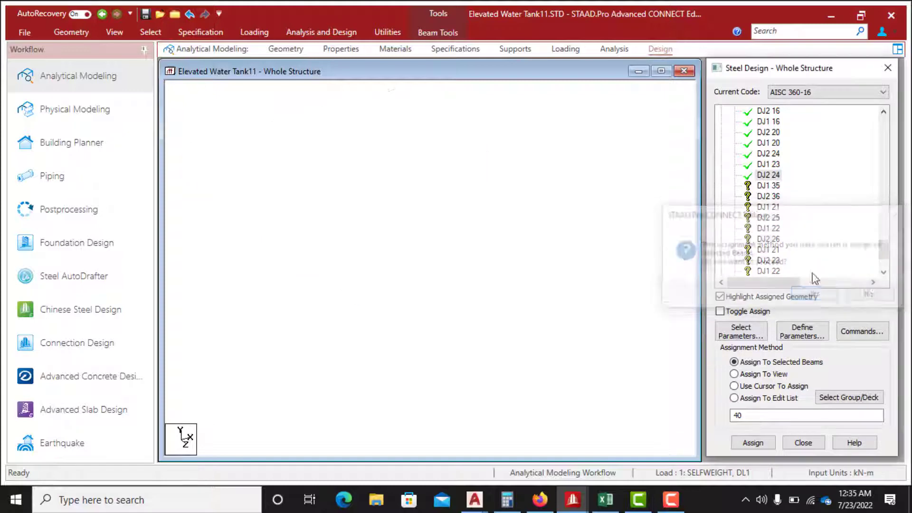
Assign the DJ1 35 and DJ2 36 parameters to the platform beam spanning nodes 35 and 36
{"action": "left_click", "coordinate": [769, 186]}
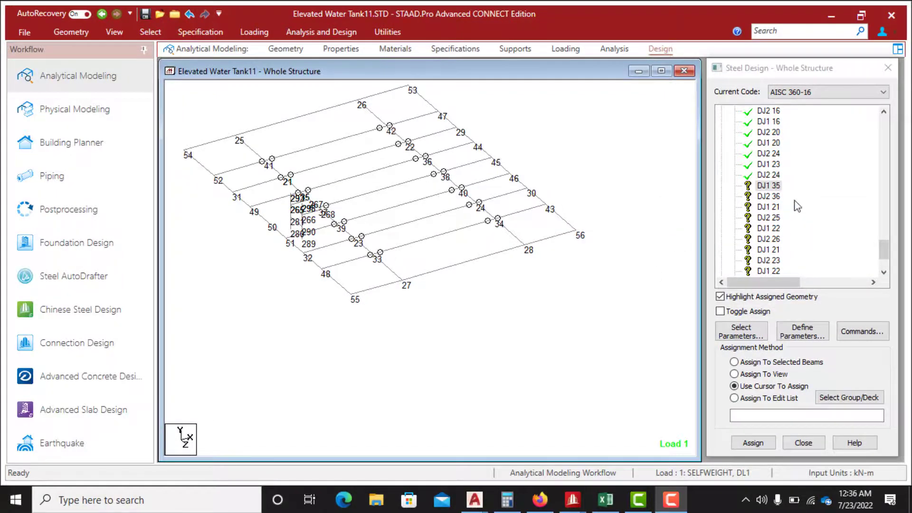
{"action": "left_click", "coordinate": [773, 186]}
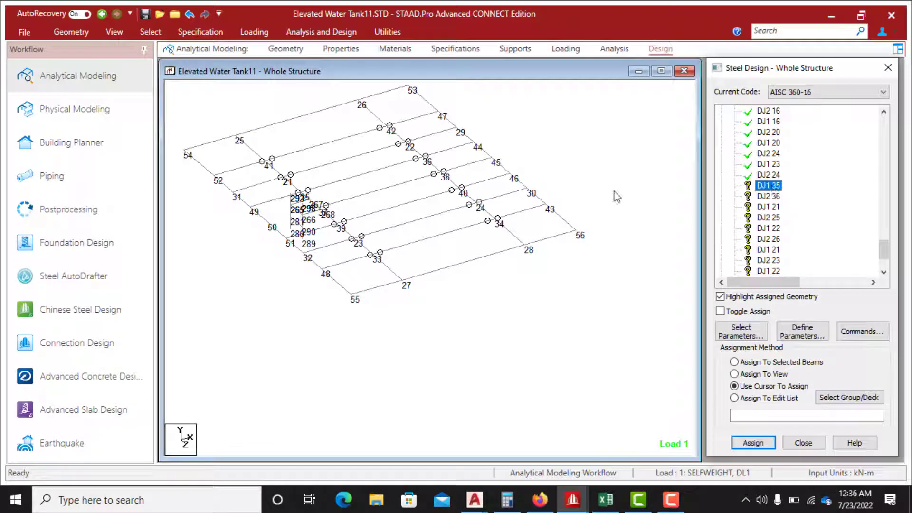
{"action": "left_click", "coordinate": [348, 179]}
{"action": "left_click", "coordinate": [753, 443]}
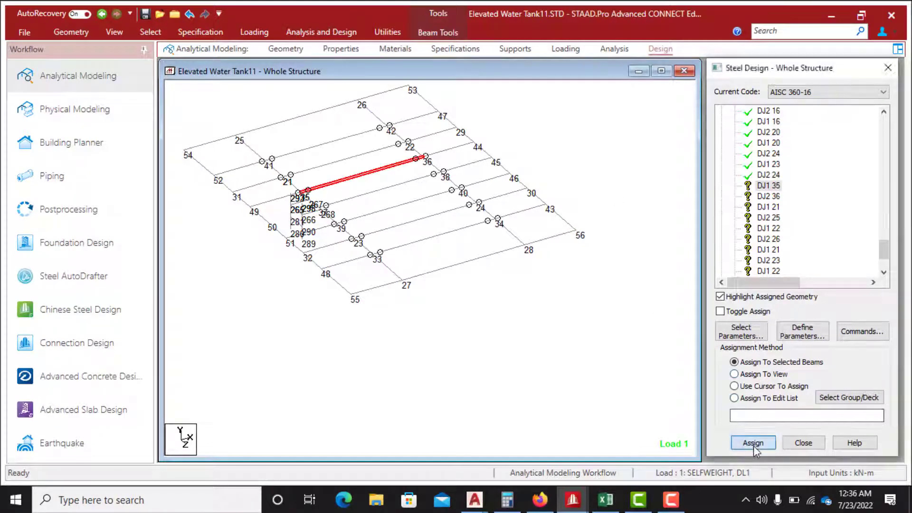
{"action": "left_click", "coordinate": [814, 293]}
{"action": "left_click", "coordinate": [769, 196]}
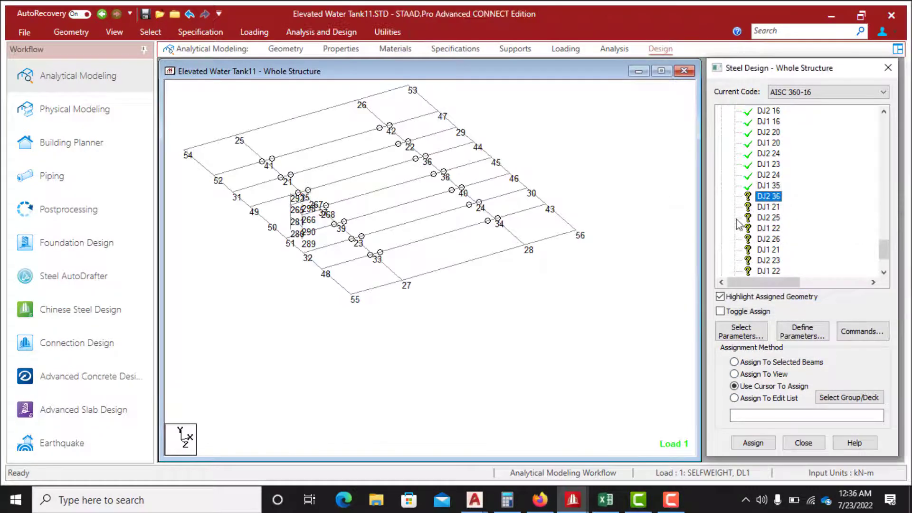
{"action": "left_click", "coordinate": [753, 442]}
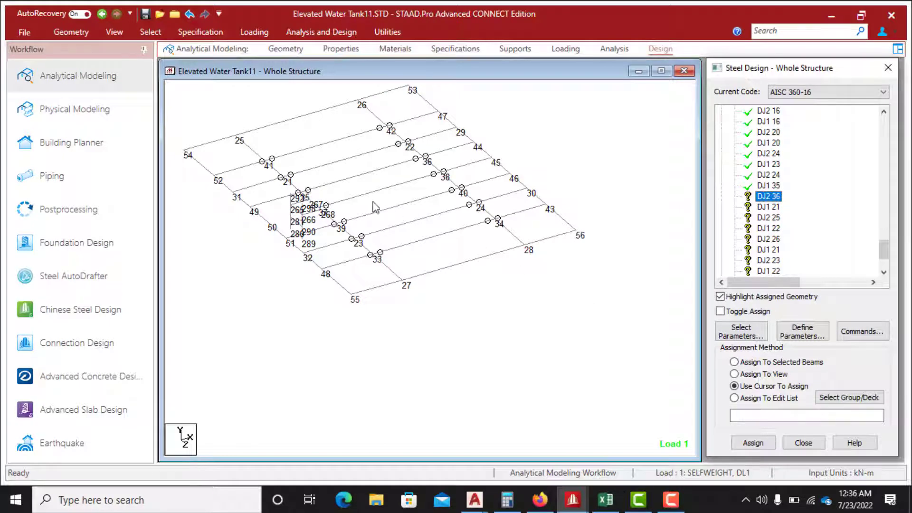
{"action": "left_click", "coordinate": [356, 177]}
{"action": "left_click", "coordinate": [753, 443]}
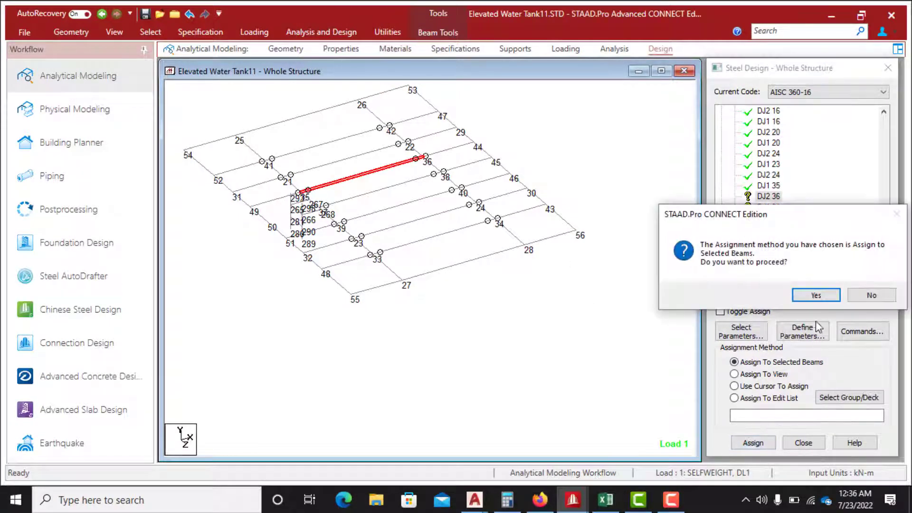
{"action": "left_click", "coordinate": [816, 295]}
Assign the DJ1 21 and DJ2 25 parameters to both segments of the overhang beam between nodes 21 and 25
{"action": "left_click", "coordinate": [768, 207]}
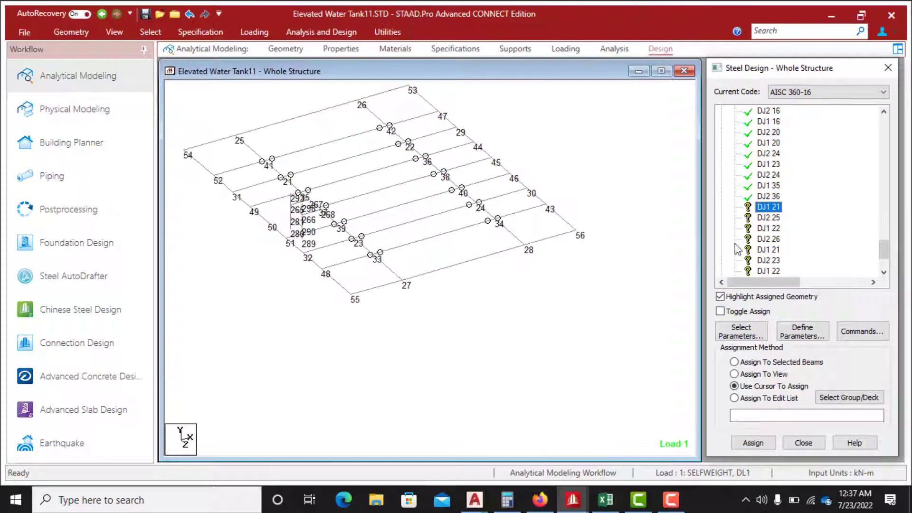
{"action": "left_click", "coordinate": [277, 176]}
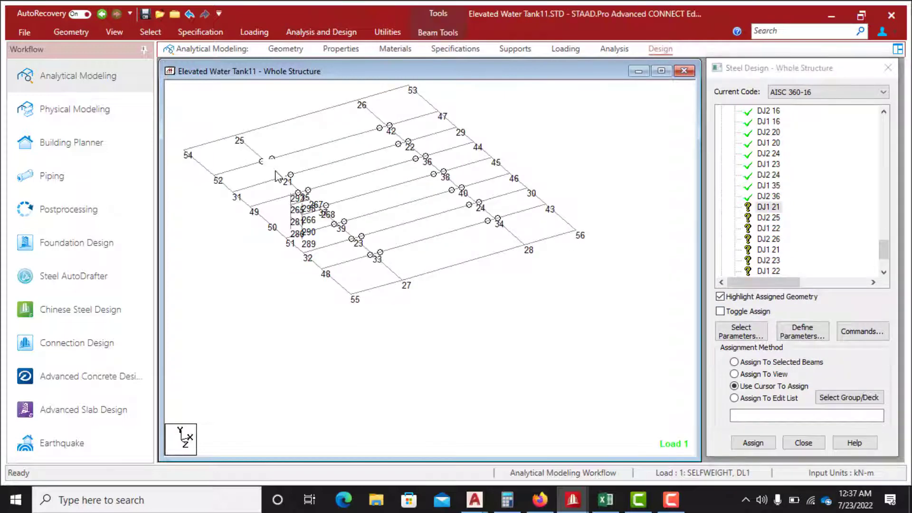
{"action": "left_click", "coordinate": [252, 152], "text": "ctrl"}
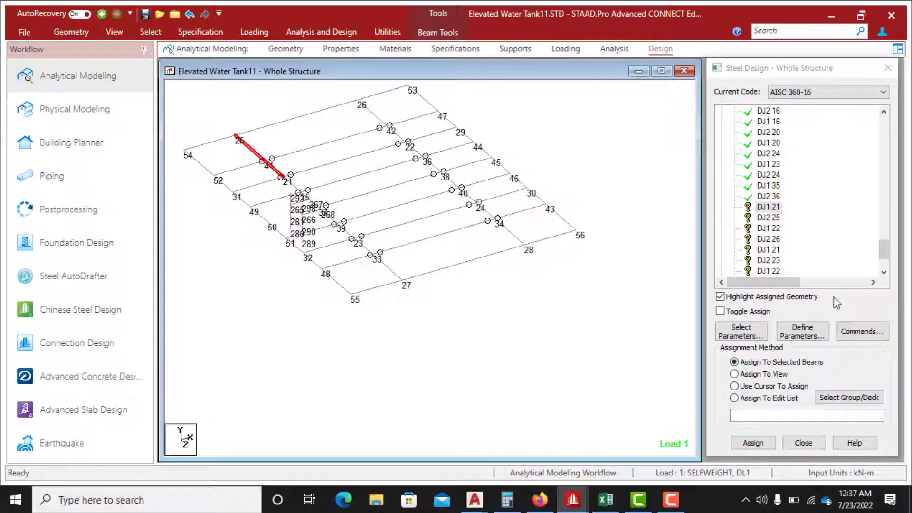
{"action": "left_click", "coordinate": [753, 443]}
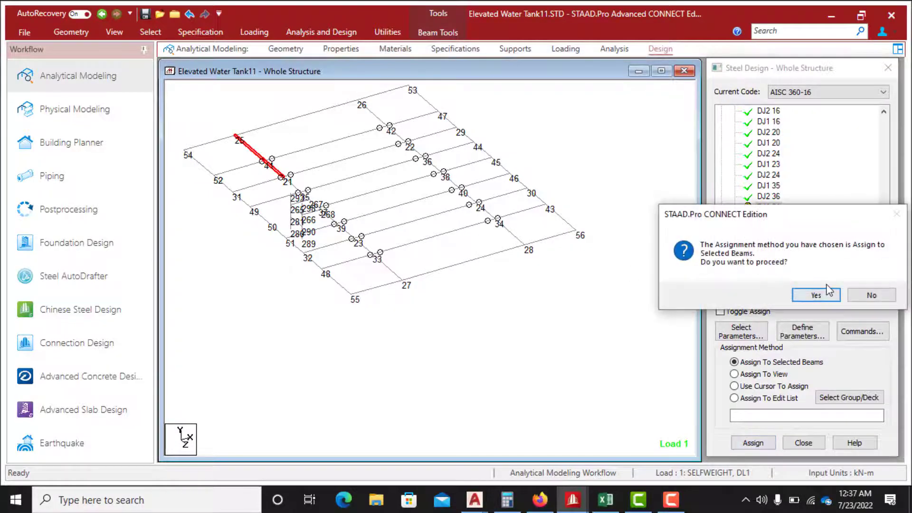
{"action": "left_click", "coordinate": [817, 291]}
{"action": "left_click", "coordinate": [769, 217]}
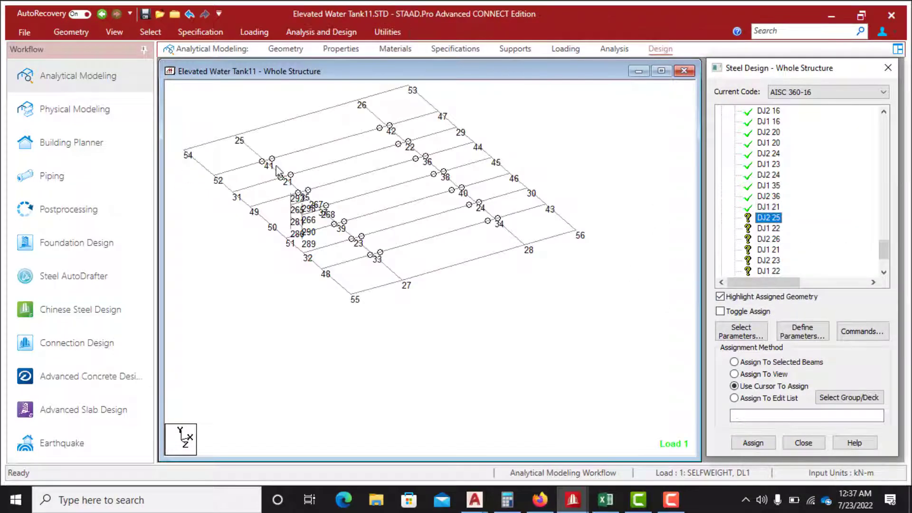
{"action": "left_click", "coordinate": [259, 157]}
{"action": "left_click", "coordinate": [251, 151], "text": "ctrl"}
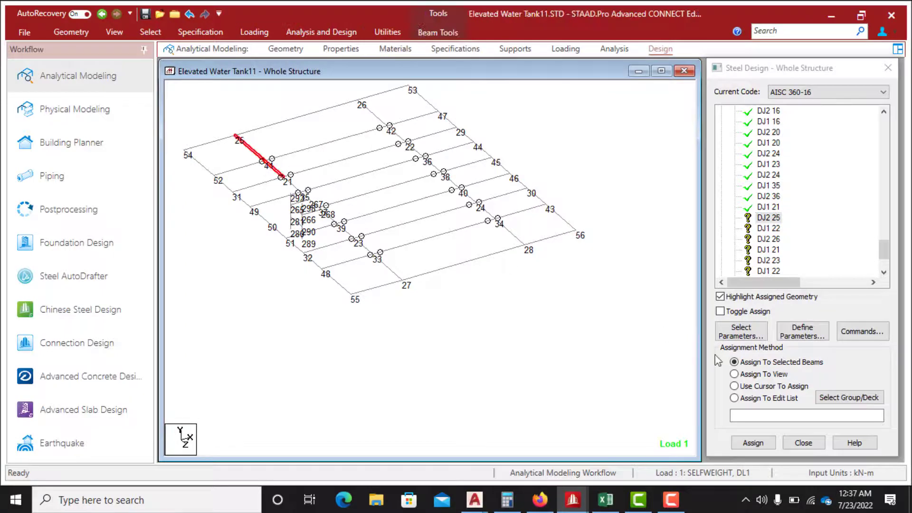
{"action": "left_click", "coordinate": [753, 443]}
{"action": "left_click", "coordinate": [813, 297]}
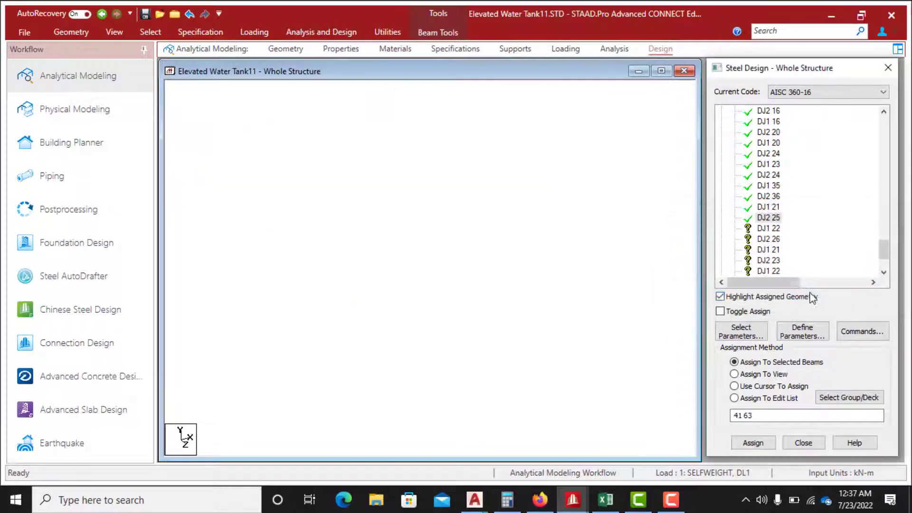
Assign the DJ1 22 and DJ2 26 parameters to both segments of the overhang beam between nodes 22 and 26
{"action": "left_click", "coordinate": [768, 239]}
{"action": "left_click", "coordinate": [766, 230]}
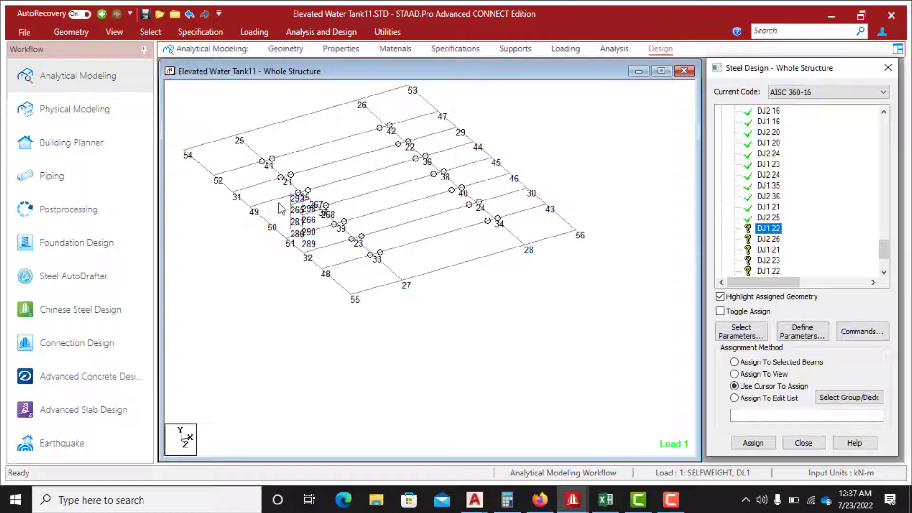
{"action": "left_click", "coordinate": [402, 141]}
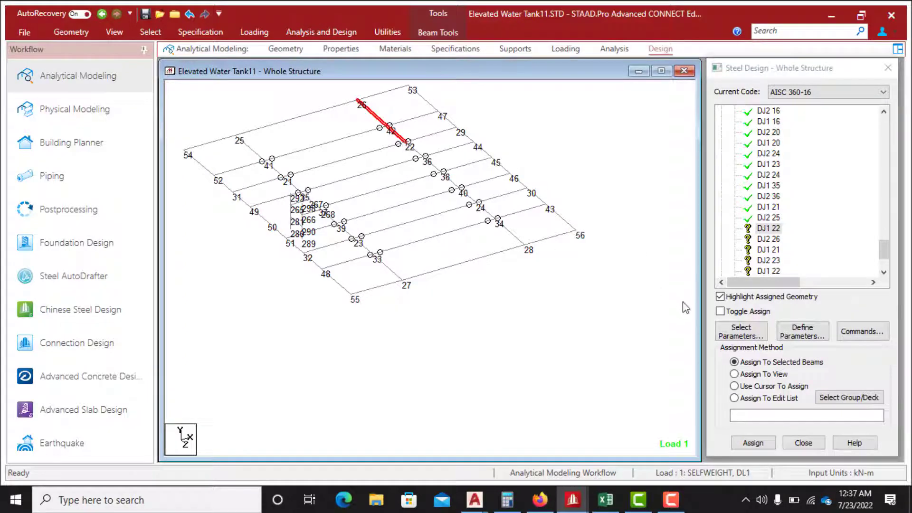
{"action": "left_click", "coordinate": [753, 442]}
{"action": "left_click", "coordinate": [807, 295]}
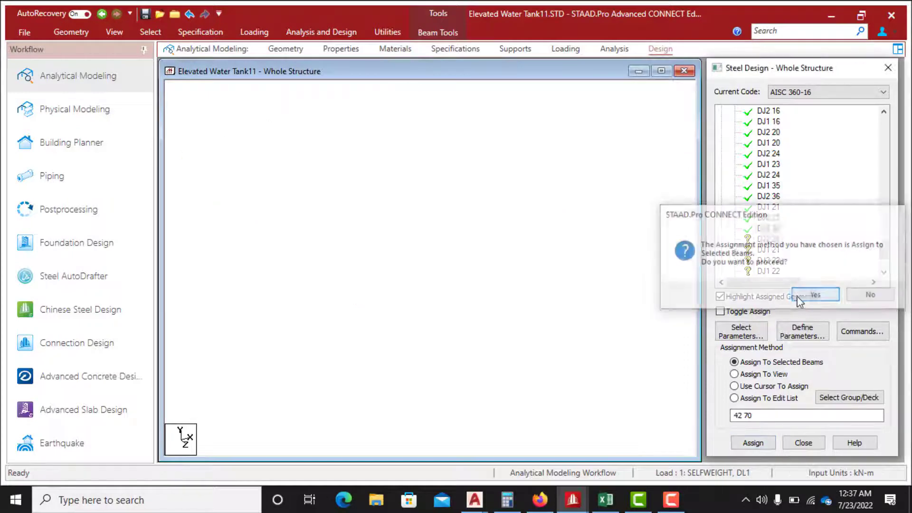
{"action": "left_click", "coordinate": [766, 239]}
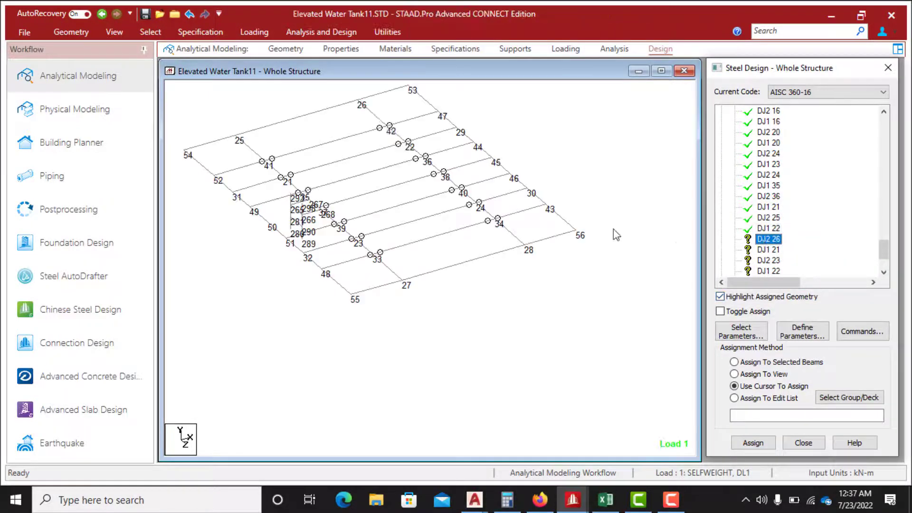
{"action": "left_click", "coordinate": [398, 138]}
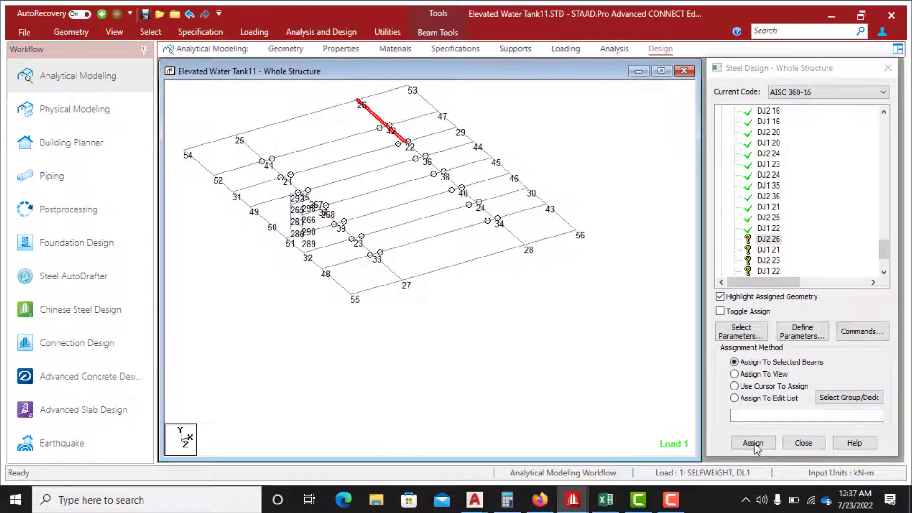
{"action": "left_click", "coordinate": [754, 443]}
{"action": "left_click", "coordinate": [811, 294]}
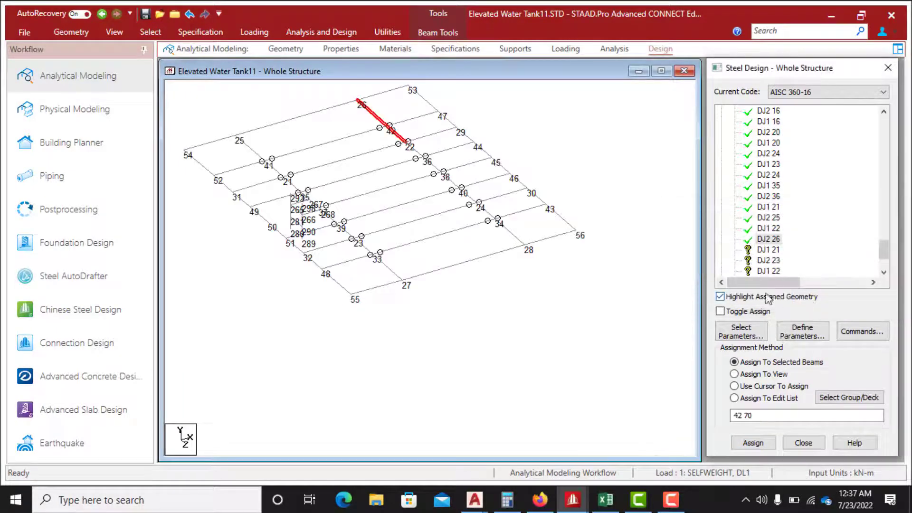
Assign the DJ1 21 parameter to all the beam segments along the line from node 21 through node 23 to node 33
{"action": "left_click", "coordinate": [773, 253]}
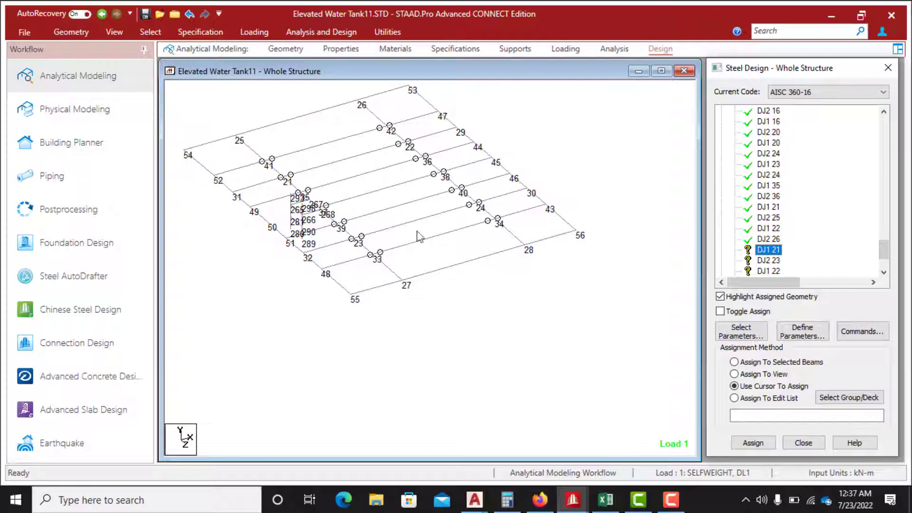
{"action": "left_click", "coordinate": [291, 185]}
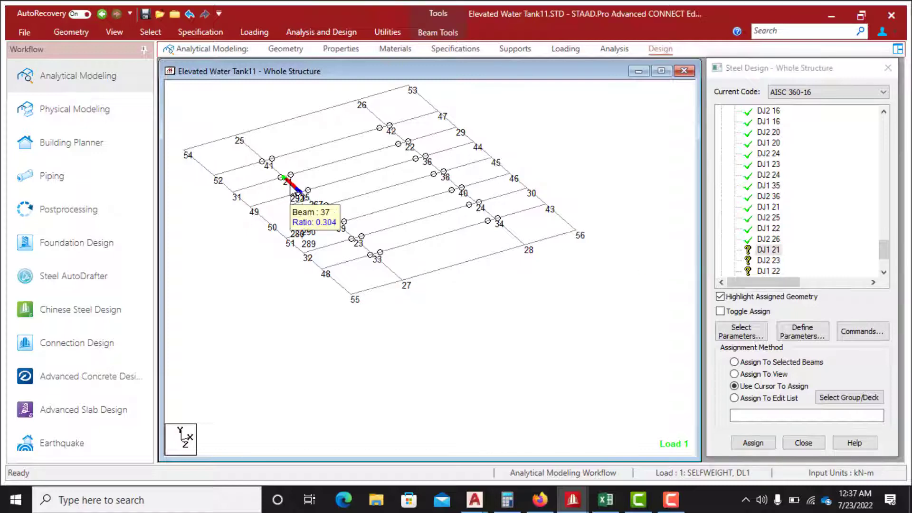
{"action": "left_click", "coordinate": [370, 245], "text": "ctrl"}
{"action": "scroll", "coordinate": [294, 190], "scroll_direction": "up", "scroll_amount": 2}
{"action": "scroll", "coordinate": [294, 190], "scroll_direction": "up", "scroll_amount": 2}
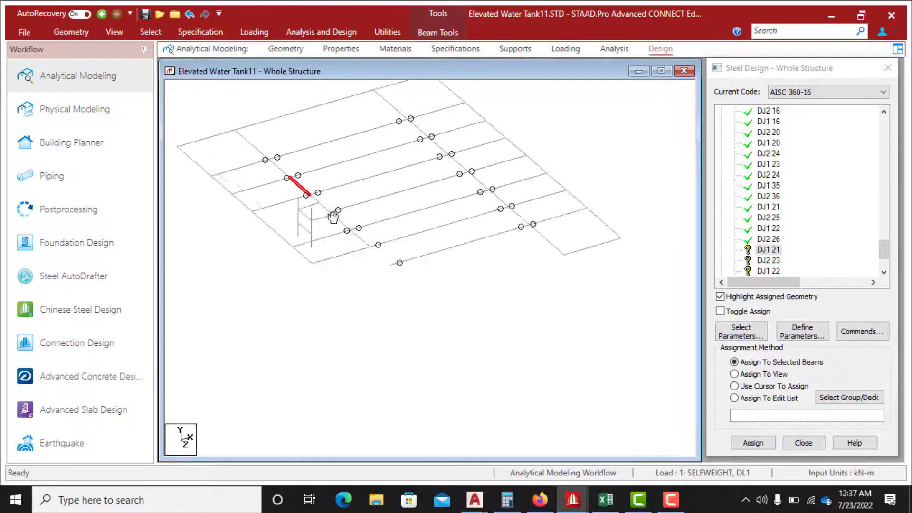
{"action": "scroll", "coordinate": [335, 202], "scroll_direction": "up", "scroll_amount": 2}
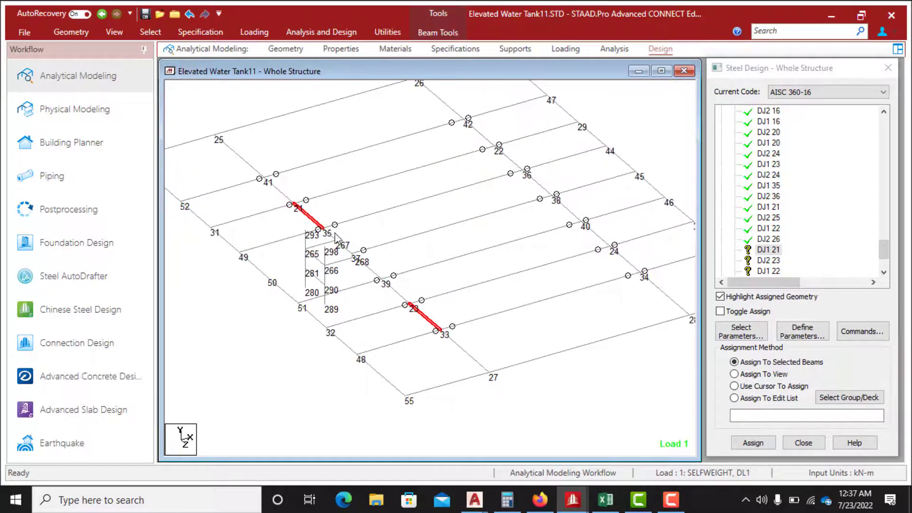
{"action": "left_click", "coordinate": [346, 251], "text": "ctrl"}
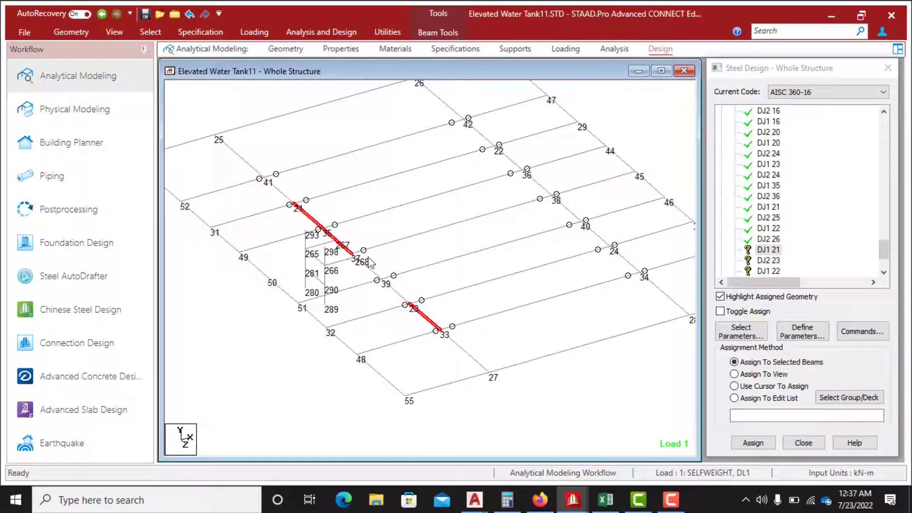
{"action": "left_click", "coordinate": [364, 269], "text": "ctrl"}
{"action": "scroll", "coordinate": [366, 271], "scroll_direction": "up", "scroll_amount": 3}
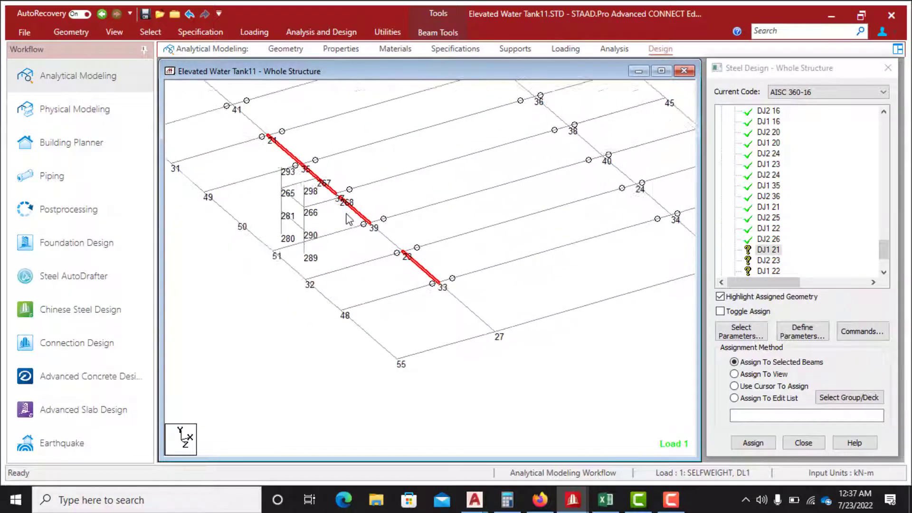
{"action": "left_click", "coordinate": [392, 232], "text": "ctrl"}
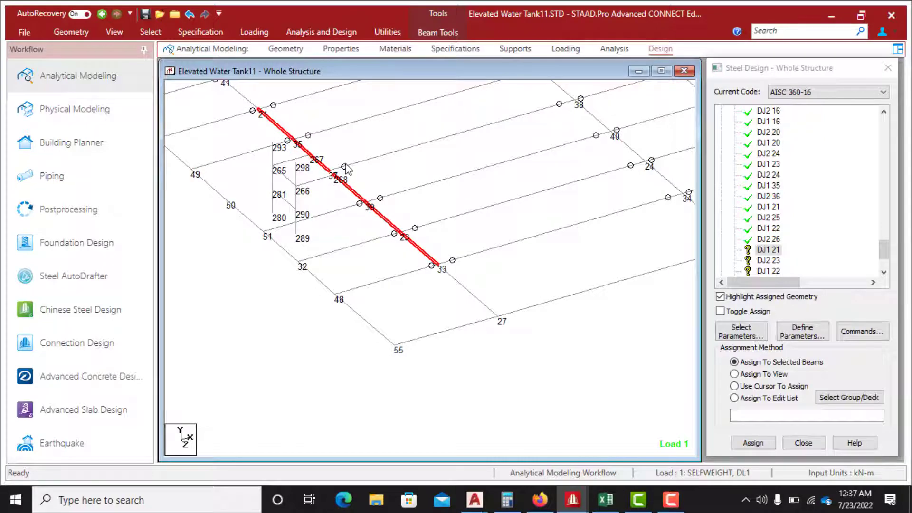
{"action": "scroll", "coordinate": [385, 247], "scroll_direction": "up", "scroll_amount": 2}
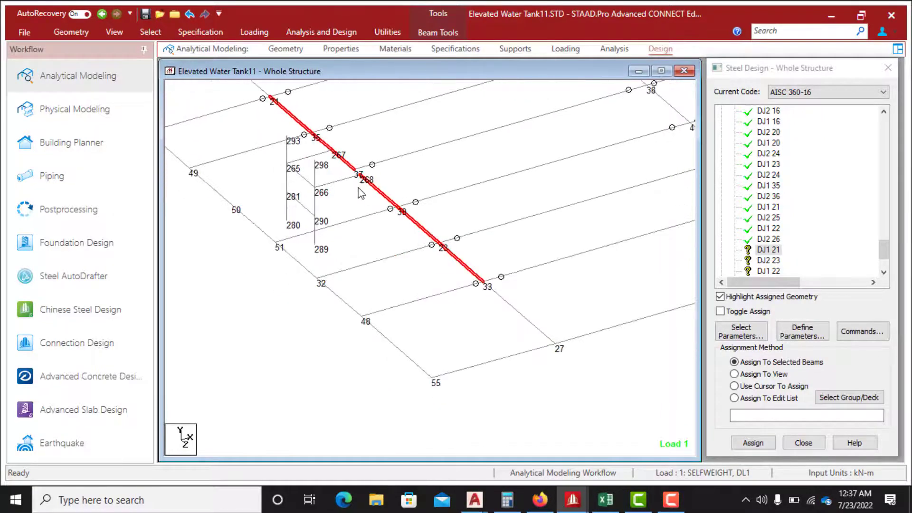
{"action": "scroll", "coordinate": [363, 199], "scroll_direction": "up", "scroll_amount": 3}
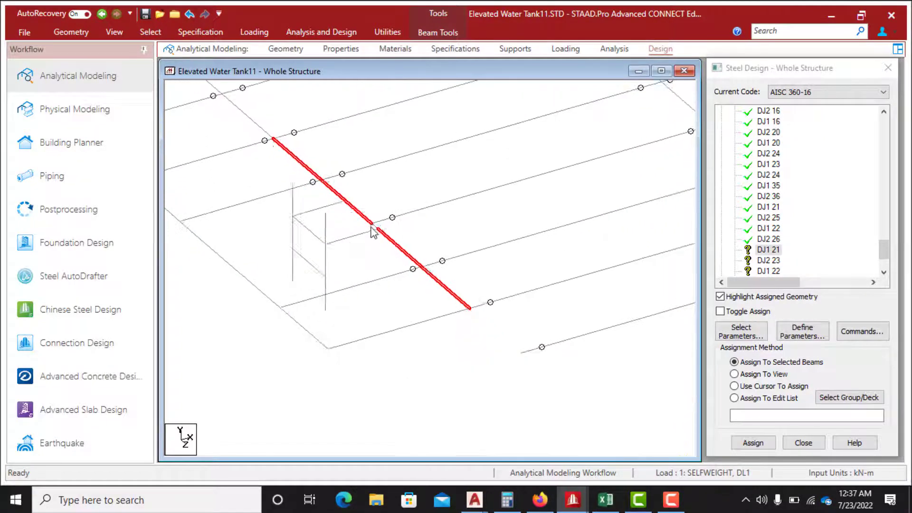
{"action": "left_click", "coordinate": [373, 232], "text": "ctrl"}
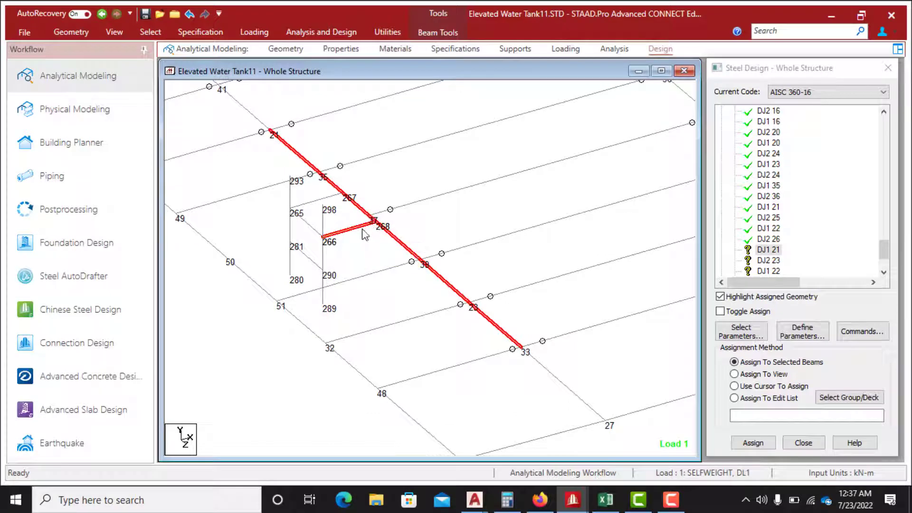
{"action": "left_click", "coordinate": [363, 229], "text": "ctrl"}
{"action": "scroll", "coordinate": [266, 237], "scroll_direction": "down", "scroll_amount": 2}
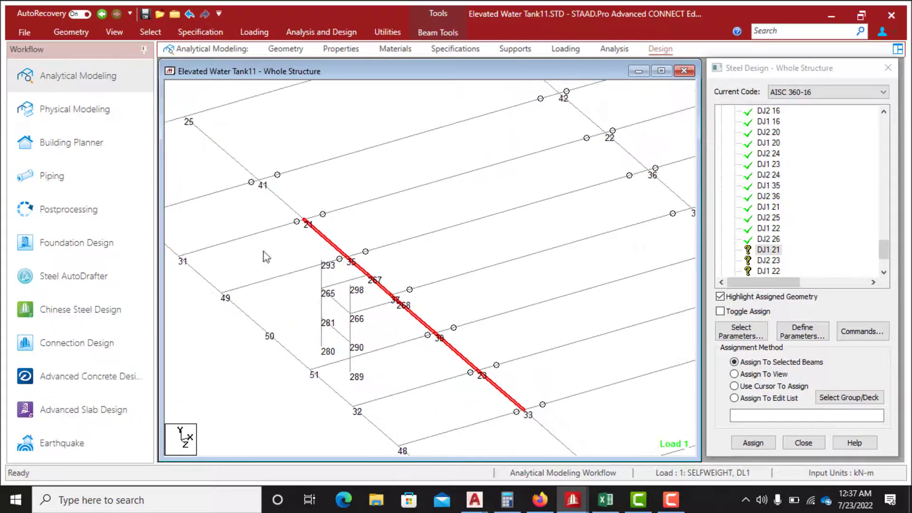
{"action": "middle_click_drag", "start_coordinate": [266, 256], "coordinate": [256, 166]}
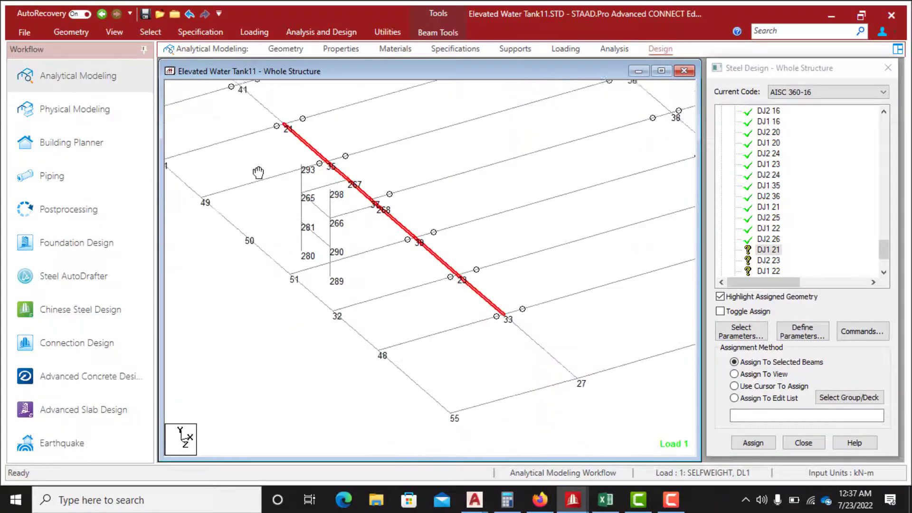
{"action": "left_click", "coordinate": [749, 444]}
{"action": "left_click", "coordinate": [817, 296]}
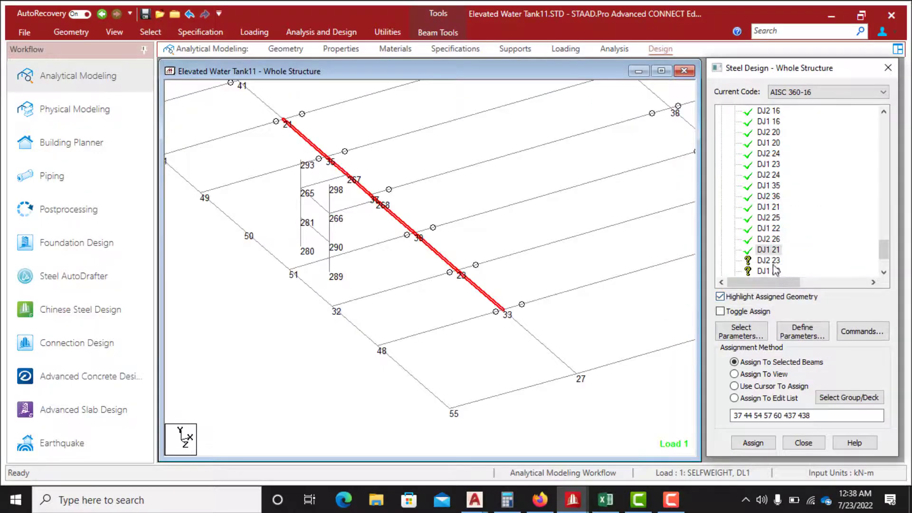
Assign the DJ2 23 parameter to all the beam segments along the line between nodes 21 and 23
{"action": "left_click", "coordinate": [768, 261]}
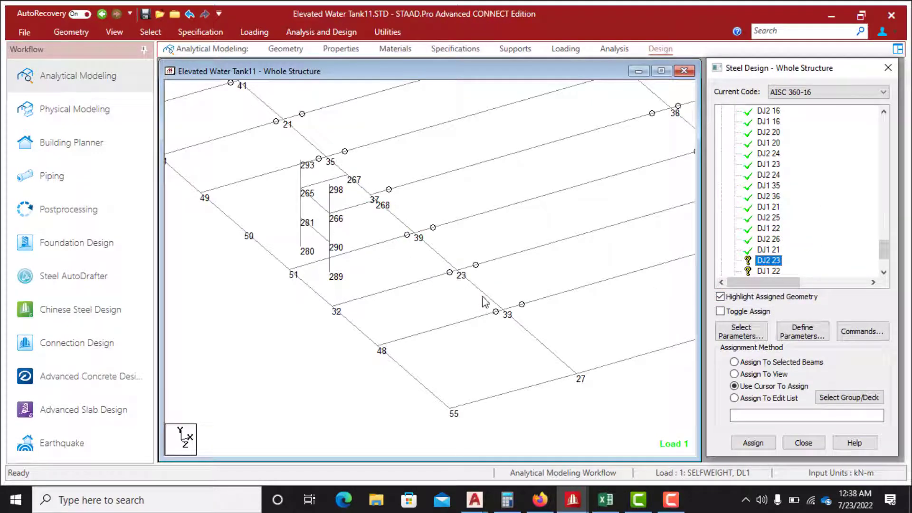
{"action": "left_click", "coordinate": [435, 255]}
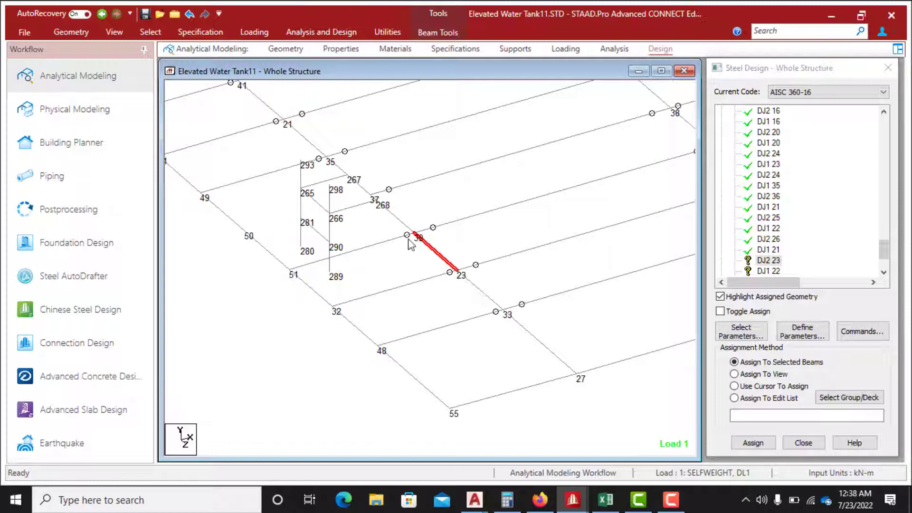
{"action": "left_click", "coordinate": [388, 210], "text": "ctrl"}
{"action": "left_click", "coordinate": [373, 200], "text": "ctrl"}
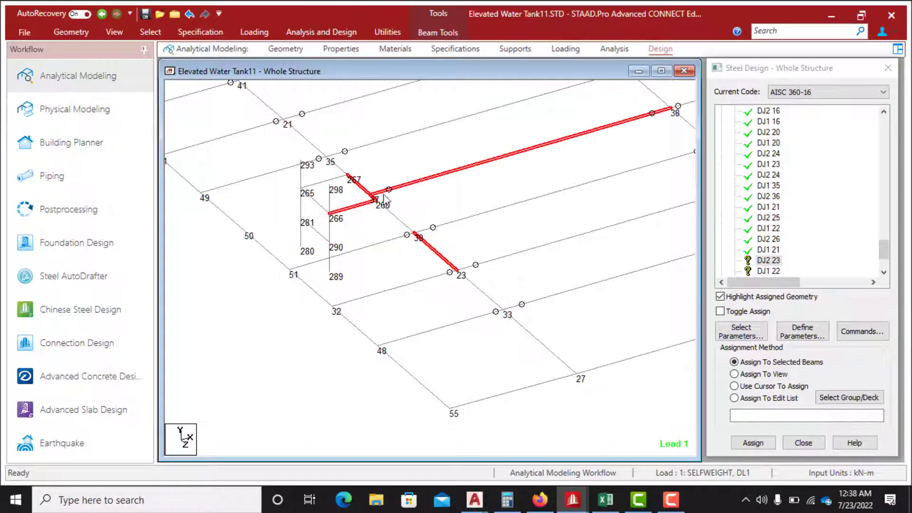
{"action": "left_click", "coordinate": [400, 186], "text": "ctrl"}
{"action": "left_click", "coordinate": [387, 210], "text": "ctrl"}
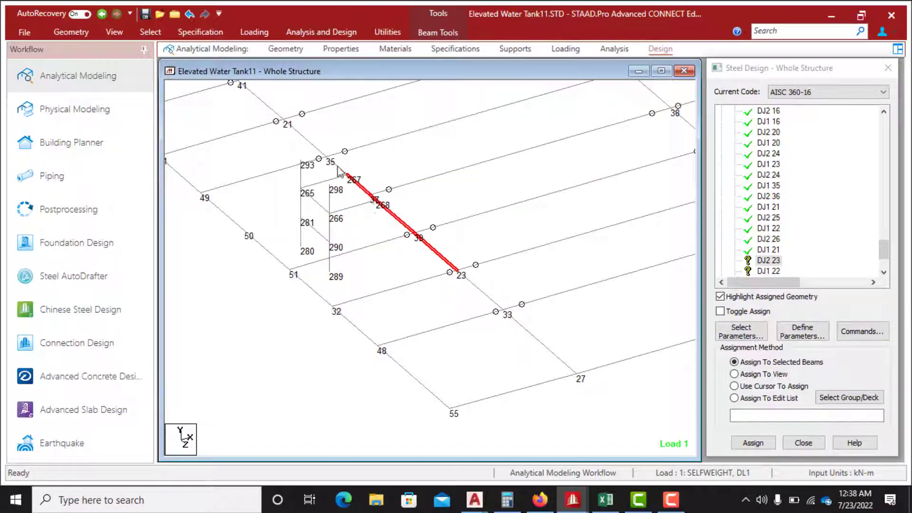
{"action": "left_click", "coordinate": [337, 169], "text": "ctrl"}
{"action": "middle_click_drag", "start_coordinate": [412, 223], "coordinate": [433, 263]}
{"action": "left_click", "coordinate": [299, 195], "text": "ctrl"}
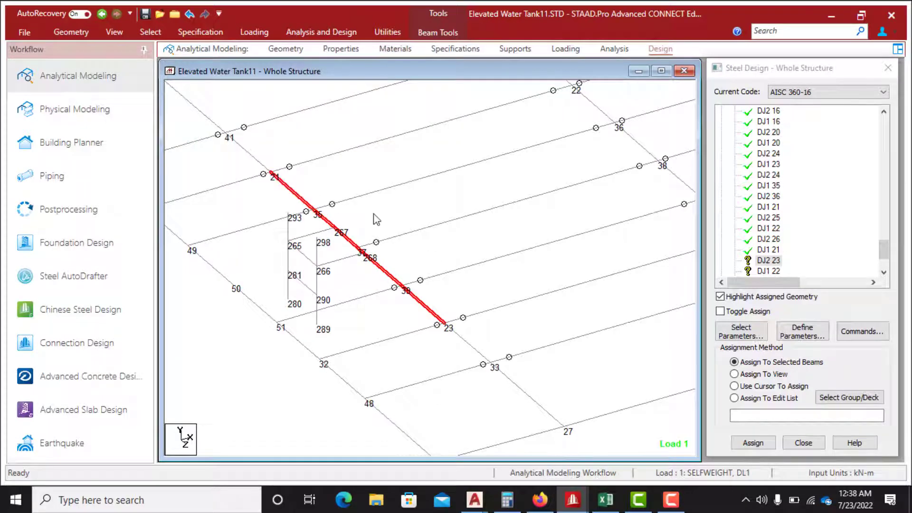
{"action": "scroll", "coordinate": [423, 244], "scroll_direction": "down", "scroll_amount": 3}
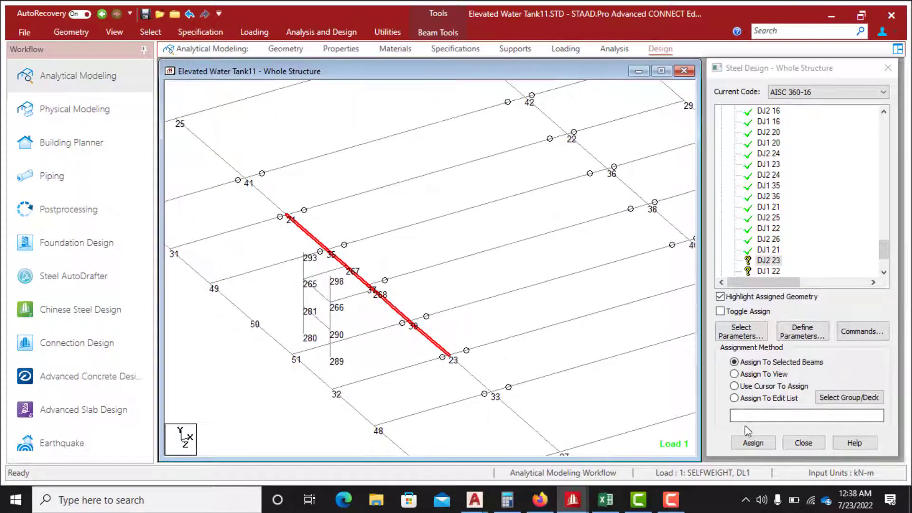
{"action": "left_click", "coordinate": [754, 443]}
{"action": "left_click", "coordinate": [805, 297]}
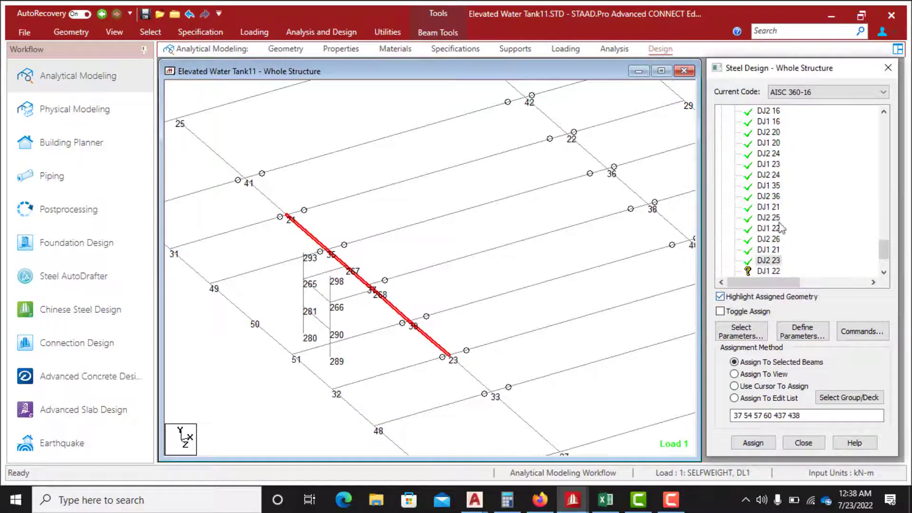
{"action": "middle_click_drag", "start_coordinate": [508, 309], "coordinate": [399, 234]}
{"action": "scroll", "coordinate": [434, 307], "scroll_direction": "down", "scroll_amount": 4}
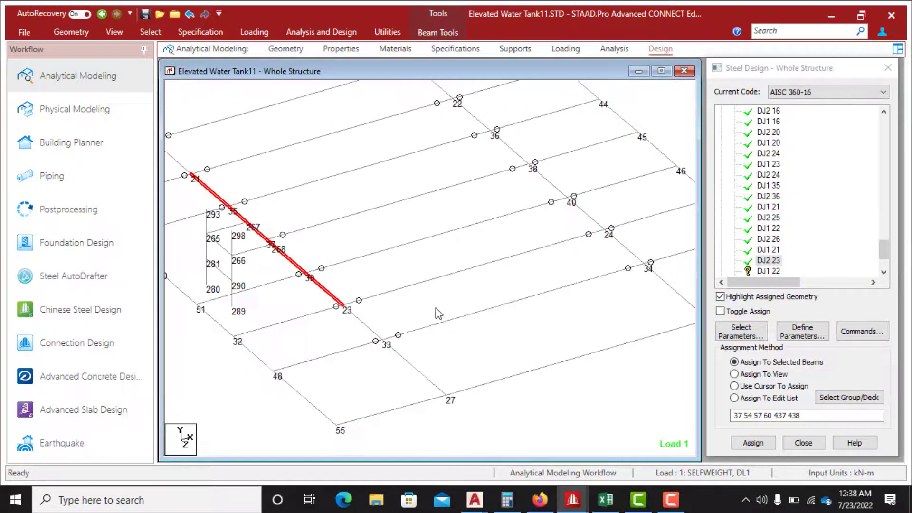
{"action": "scroll", "coordinate": [819, 245], "scroll_direction": "down", "scroll_amount": 2}
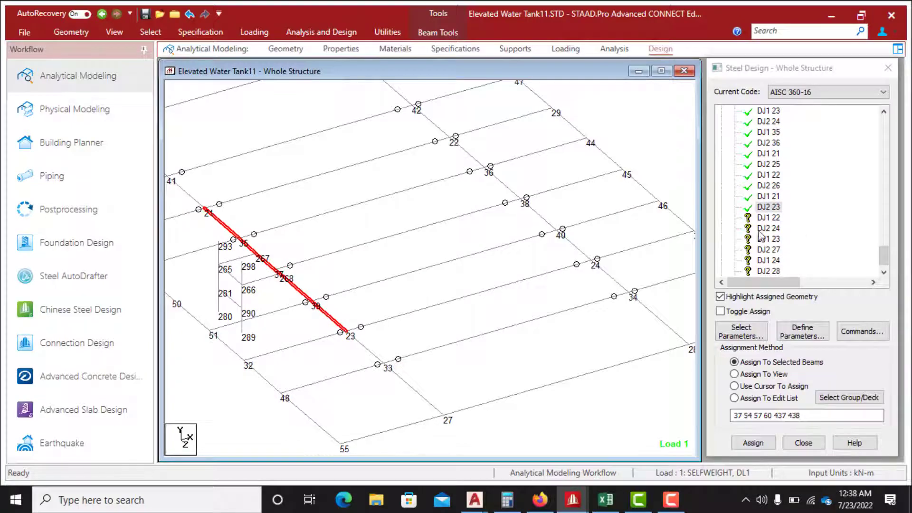
{"action": "scroll", "coordinate": [389, 290], "scroll_direction": "down", "scroll_amount": 3}
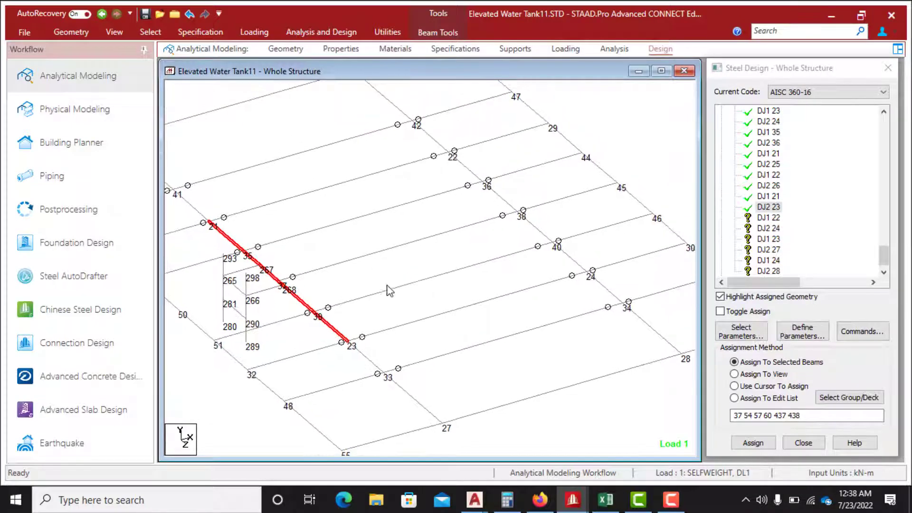
{"action": "middle_click_drag", "start_coordinate": [433, 366], "coordinate": [380, 370]}
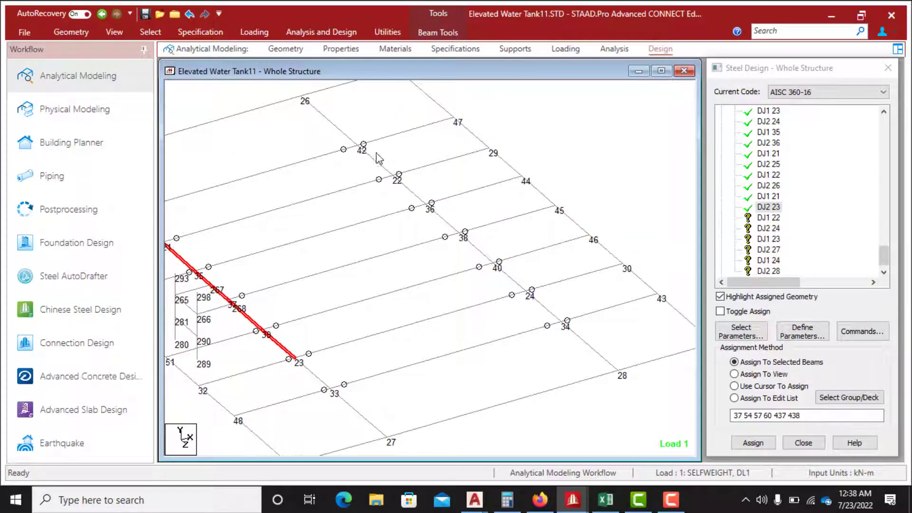
{"action": "left_click", "coordinate": [413, 194]}
{"action": "left_click", "coordinate": [448, 217], "text": "ctrl"}
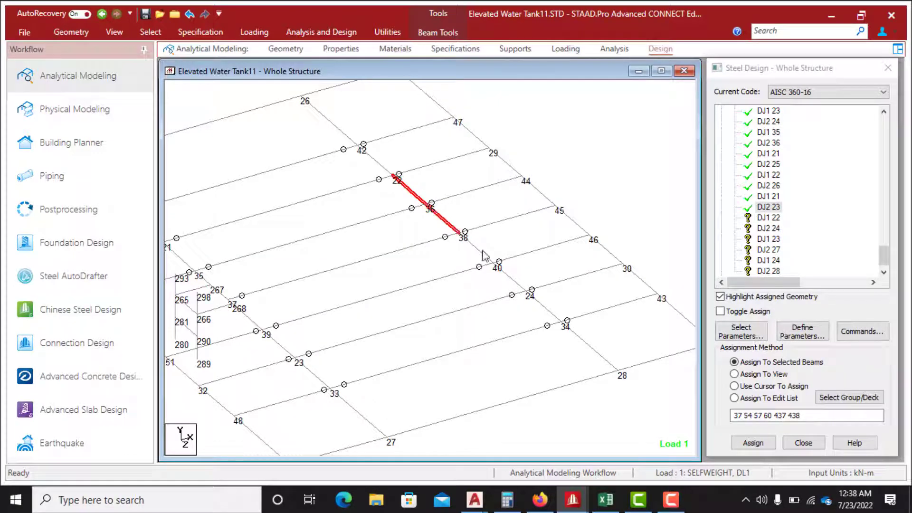
{"action": "left_click", "coordinate": [482, 247], "text": "ctrl"}
{"action": "left_click", "coordinate": [515, 277], "text": "ctrl"}
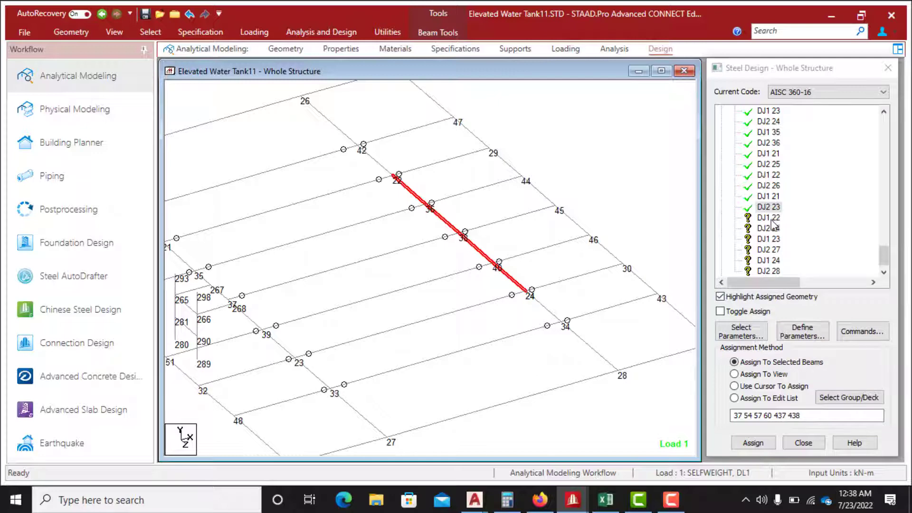
Assign the DJ1 22 parameter to the four beam segments between nodes 22 and 24
{"action": "left_click", "coordinate": [770, 218]}
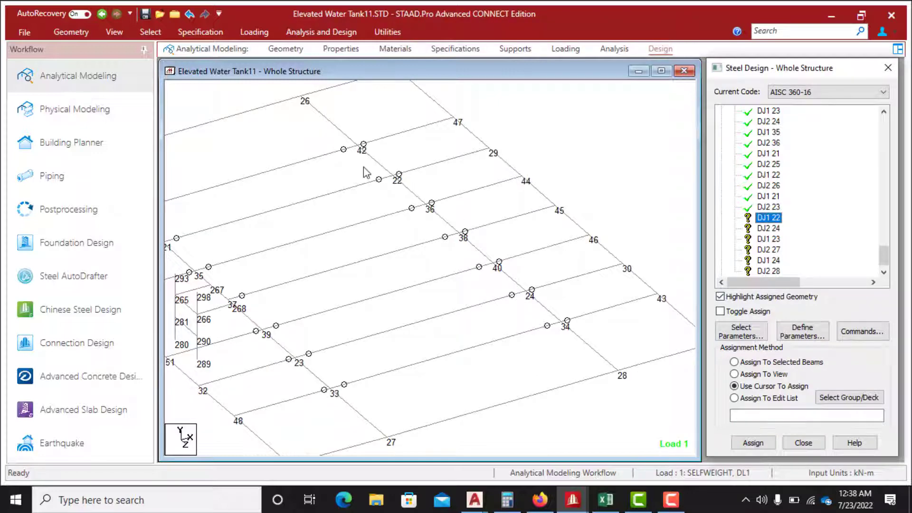
{"action": "left_click", "coordinate": [423, 196]}
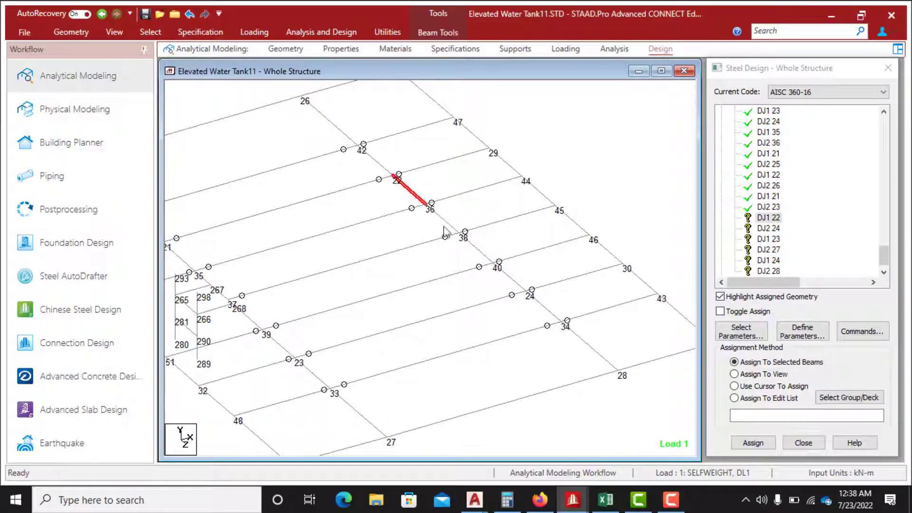
{"action": "left_click", "coordinate": [445, 220], "text": "ctrl"}
{"action": "left_click", "coordinate": [476, 246], "text": "ctrl"}
{"action": "left_click", "coordinate": [514, 280], "text": "ctrl"}
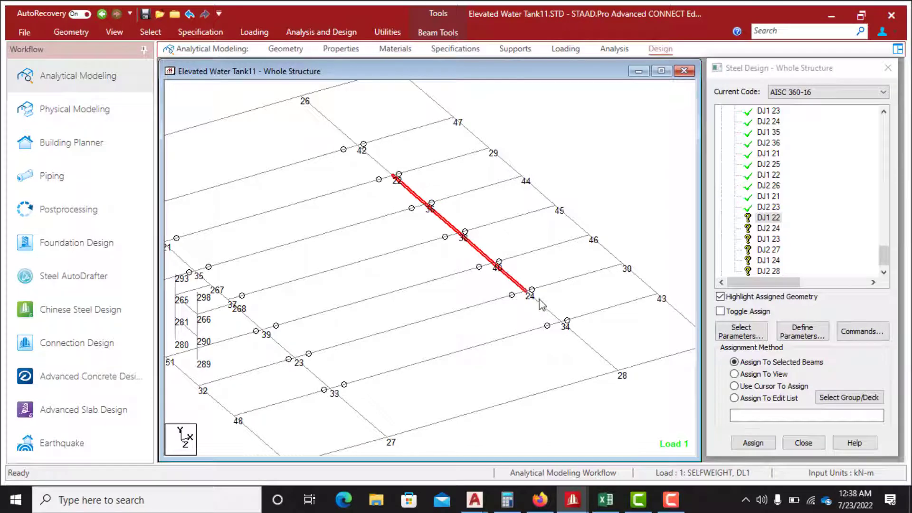
{"action": "left_click", "coordinate": [753, 442]}
{"action": "left_click", "coordinate": [815, 294]}
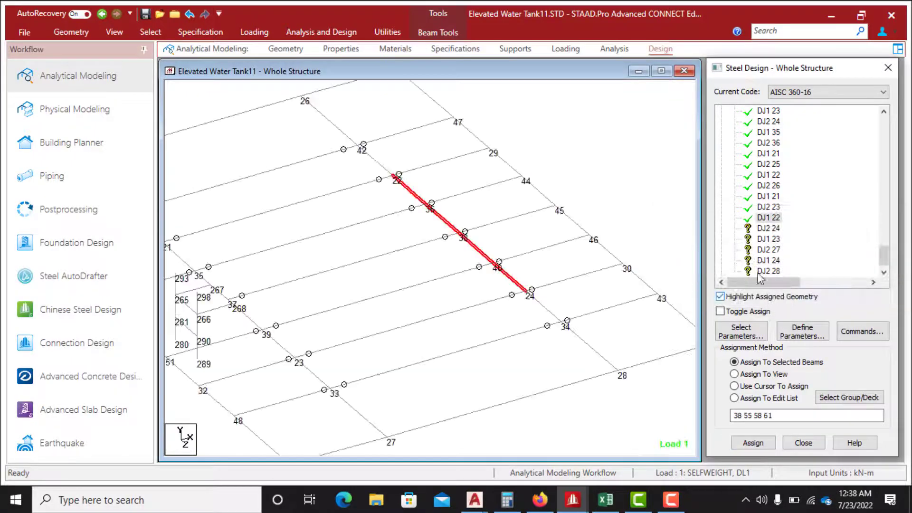
Assign the DJ2 24 parameter to the four beam segments between nodes 22 and 24
{"action": "left_click", "coordinate": [771, 228]}
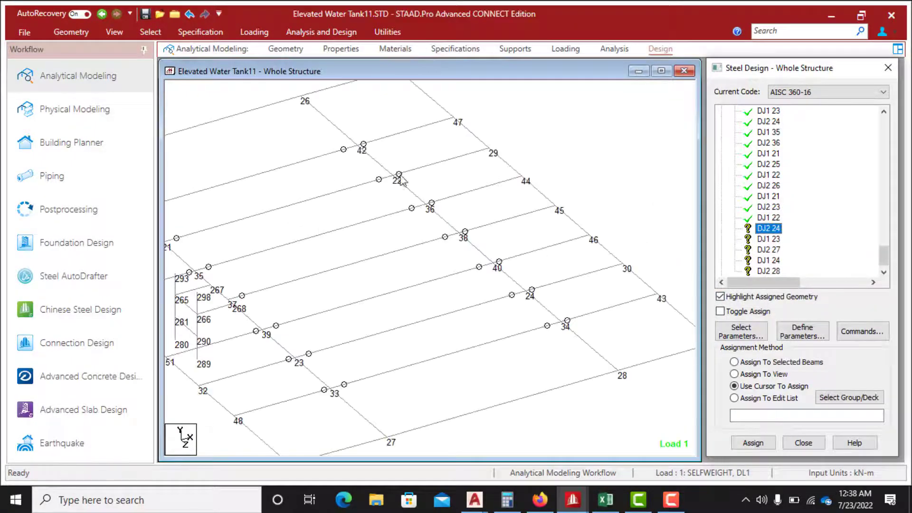
{"action": "left_click", "coordinate": [411, 187]}
{"action": "left_click", "coordinate": [450, 223], "text": "ctrl"}
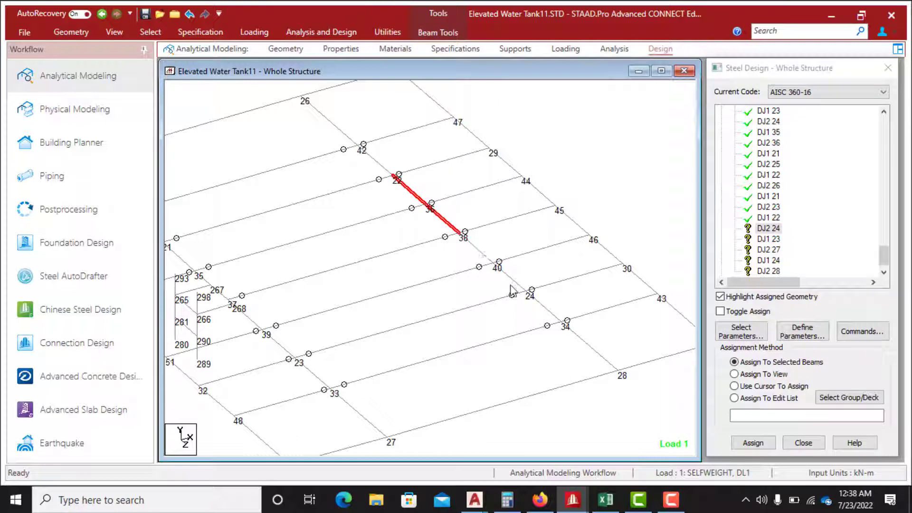
{"action": "left_click", "coordinate": [483, 251], "text": "ctrl"}
{"action": "left_click", "coordinate": [512, 274], "text": "ctrl"}
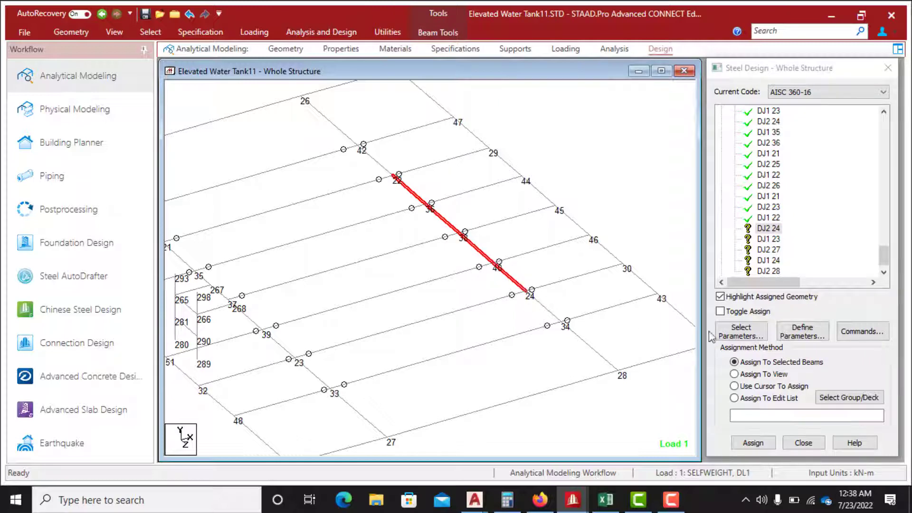
{"action": "left_click", "coordinate": [753, 442]}
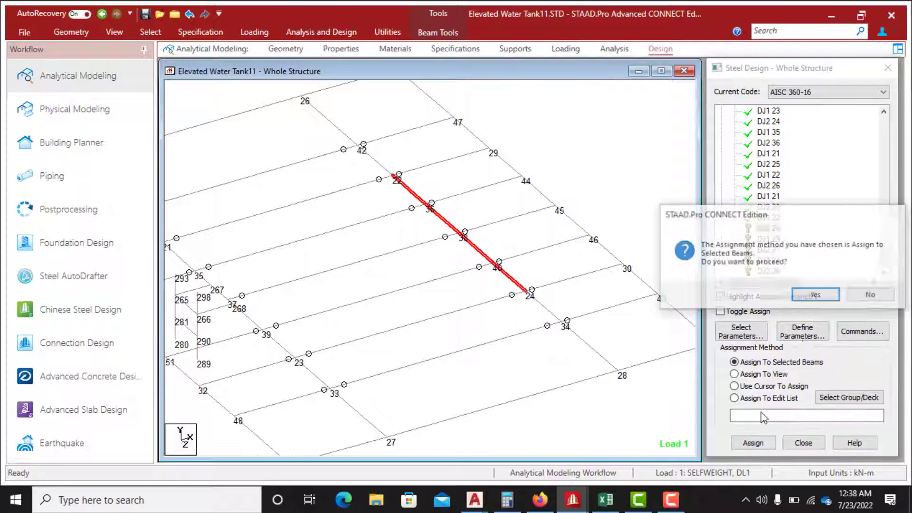
{"action": "left_click", "coordinate": [809, 292]}
Assign the DJ1 23 parameter to the two beam segments between nodes 23 and 27
{"action": "left_click", "coordinate": [778, 242]}
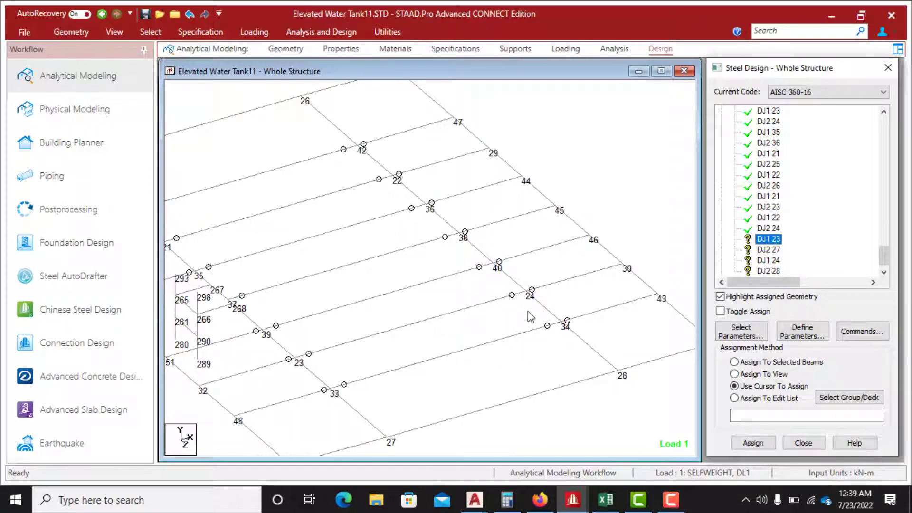
{"action": "scroll", "coordinate": [516, 280], "scroll_direction": "down", "scroll_amount": 1}
{"action": "scroll", "coordinate": [527, 282], "scroll_direction": "up", "scroll_amount": 1}
{"action": "middle_click_drag", "start_coordinate": [531, 283], "coordinate": [535, 196]}
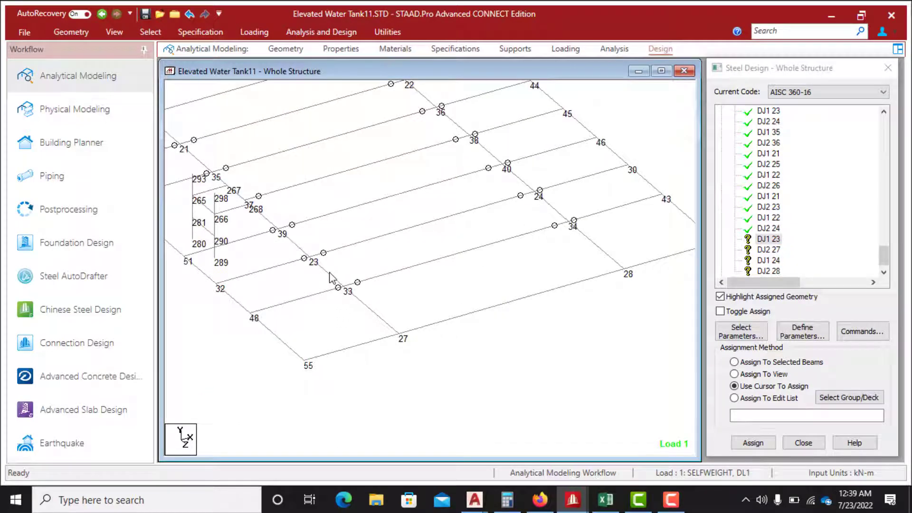
{"action": "left_click", "coordinate": [331, 278]}
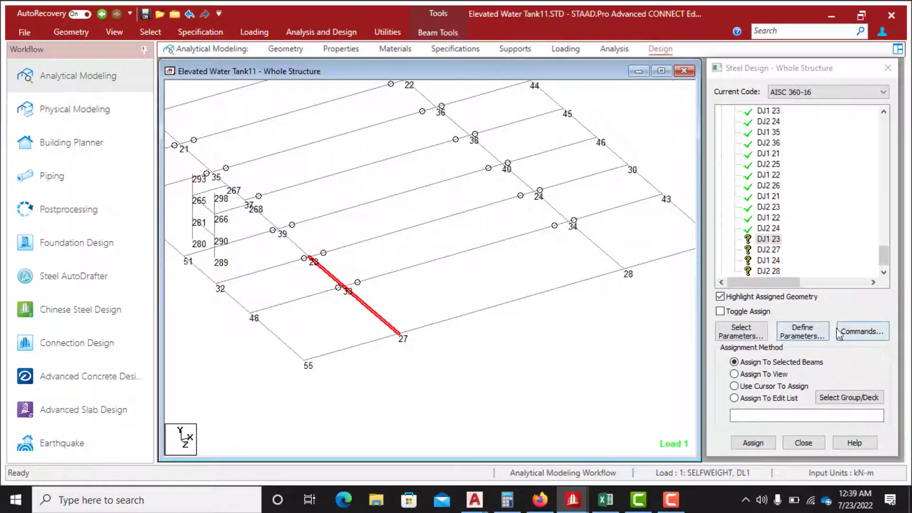
{"action": "left_click", "coordinate": [753, 443]}
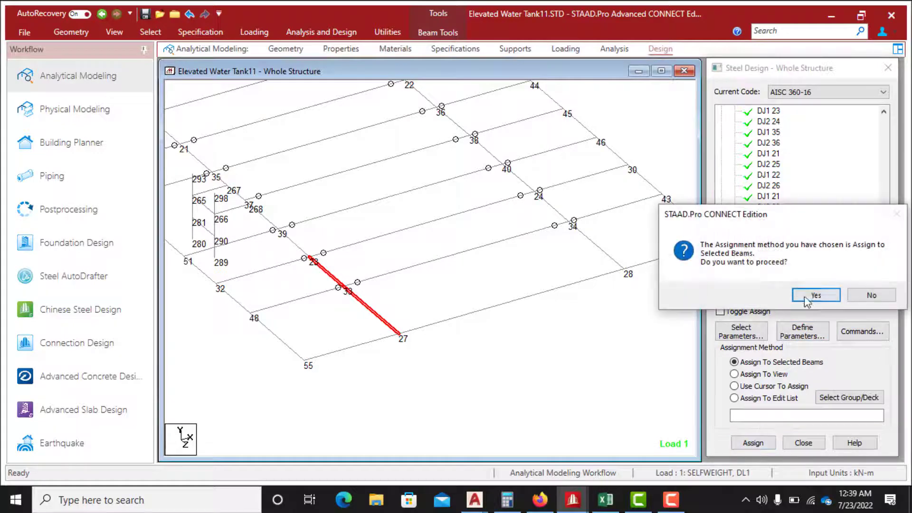
{"action": "left_click", "coordinate": [806, 296]}
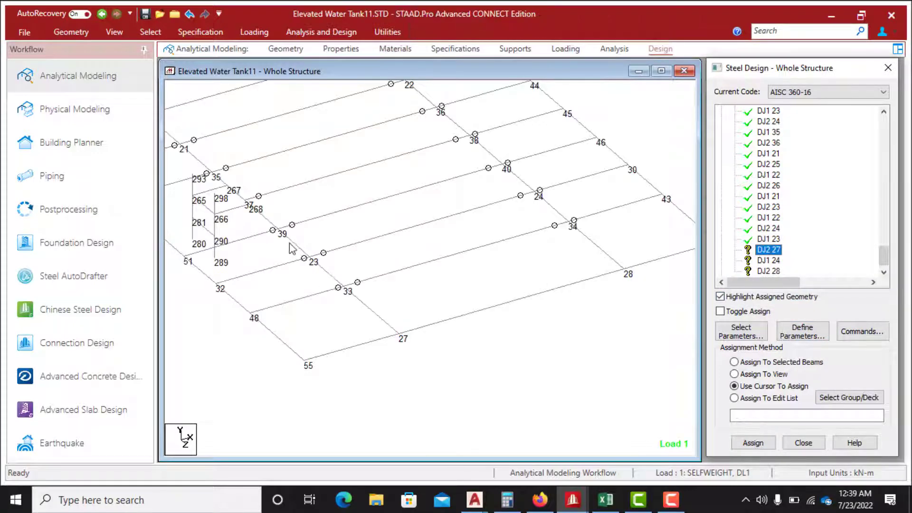
Assign the DJ2 27 parameter to the two beam segments between nodes 23 and 27
{"action": "left_click", "coordinate": [314, 262]}
{"action": "left_click", "coordinate": [390, 325], "text": "ctrl"}
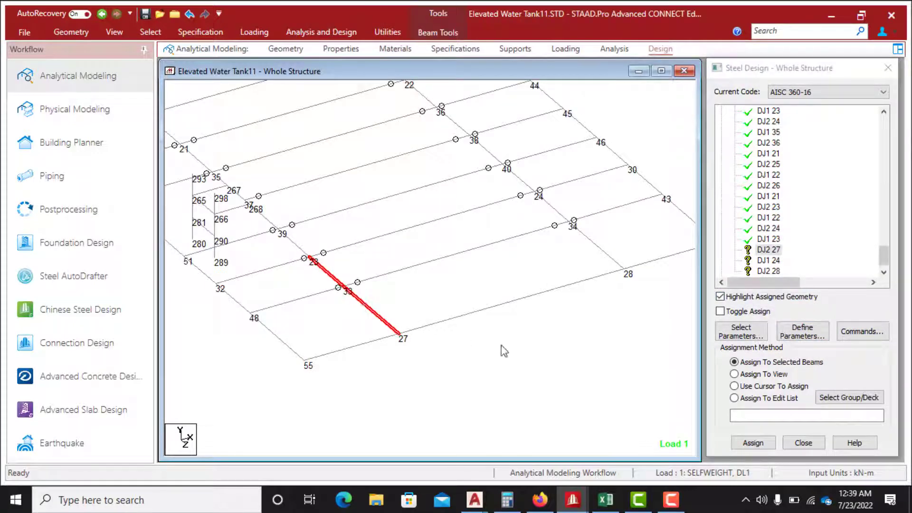
{"action": "left_click", "coordinate": [753, 443]}
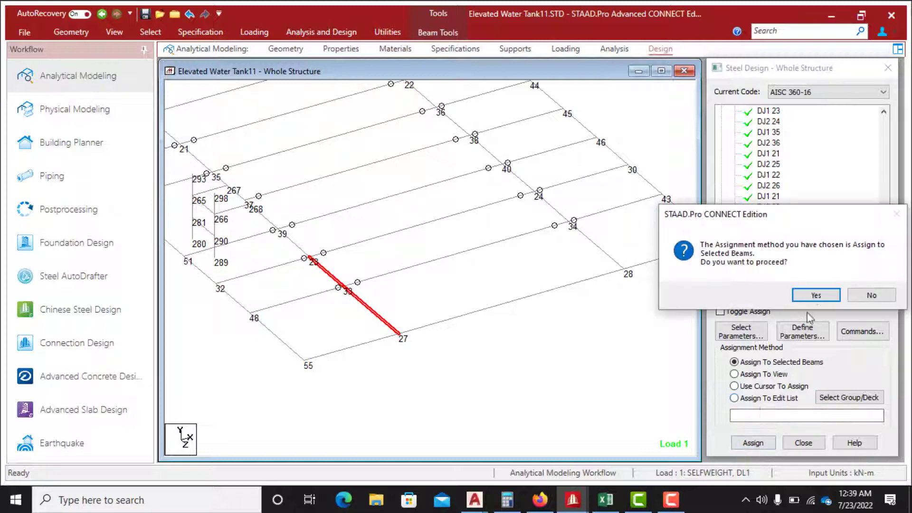
{"action": "left_click", "coordinate": [778, 291]}
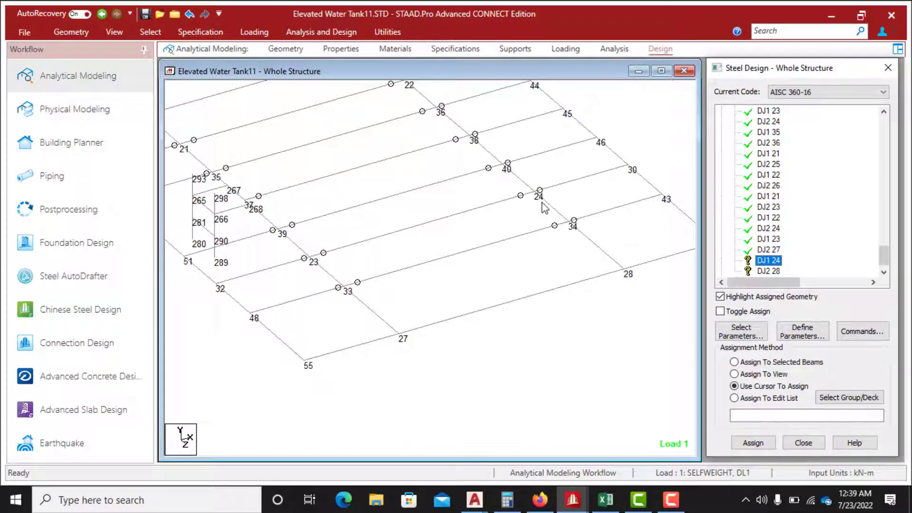
Assign the DJ1 24 parameter to the two beam segments between nodes 24 and 28
{"action": "left_click", "coordinate": [552, 201]}
{"action": "left_click", "coordinate": [612, 259], "text": "ctrl"}
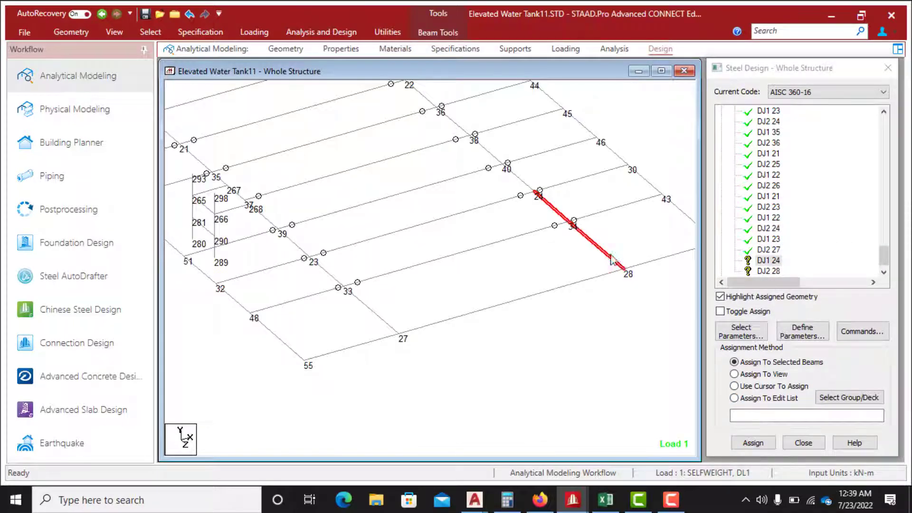
{"action": "left_click", "coordinate": [754, 443]}
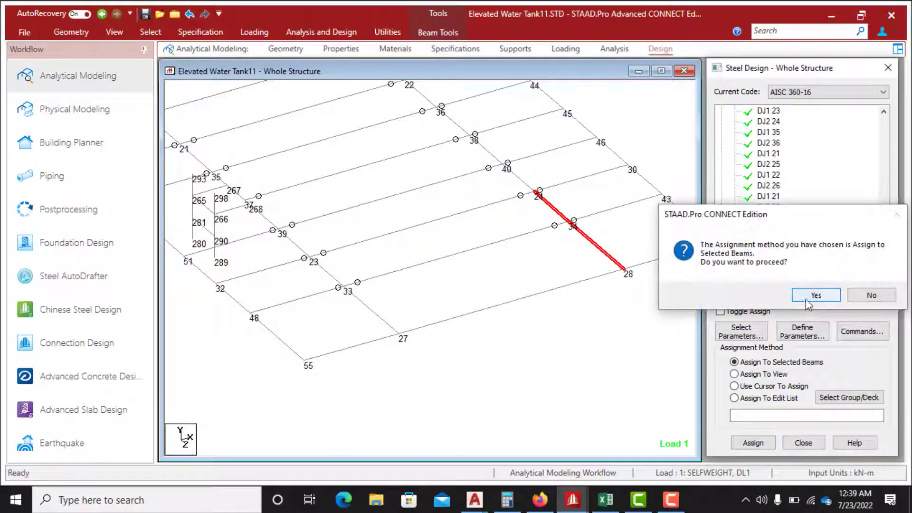
{"action": "left_click", "coordinate": [812, 292]}
Assign the DJ2 28 parameter to the two beam segments between nodes 24 and 28
{"action": "left_click", "coordinate": [747, 270]}
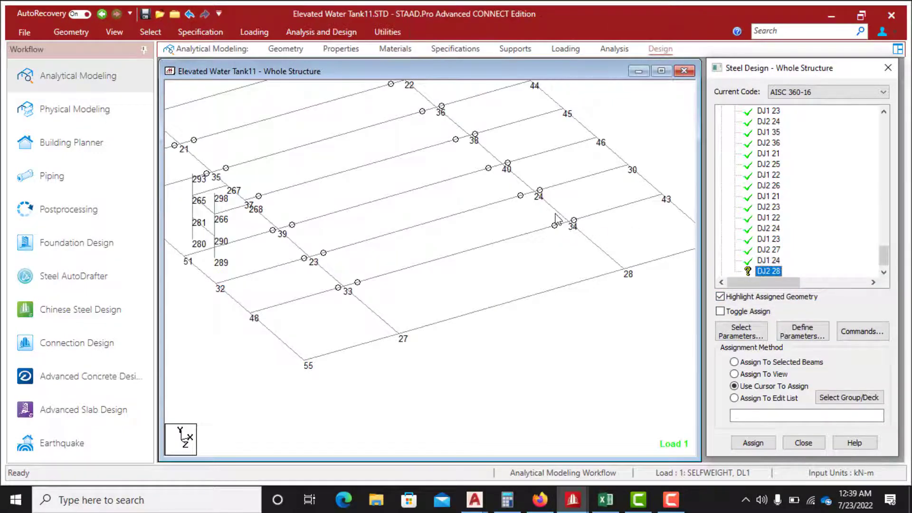
{"action": "left_click", "coordinate": [556, 216]}
{"action": "left_click", "coordinate": [600, 246], "text": "ctrl"}
{"action": "left_click", "coordinate": [754, 443]}
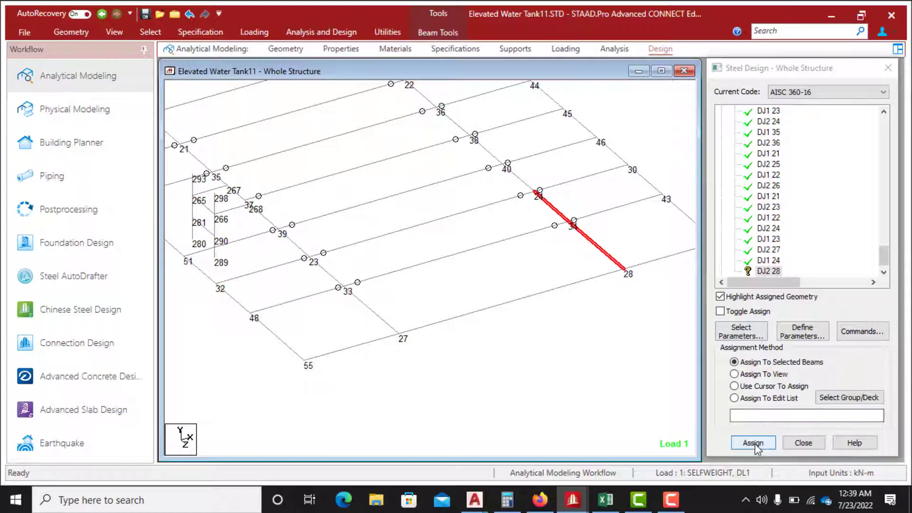
{"action": "left_click", "coordinate": [812, 293]}
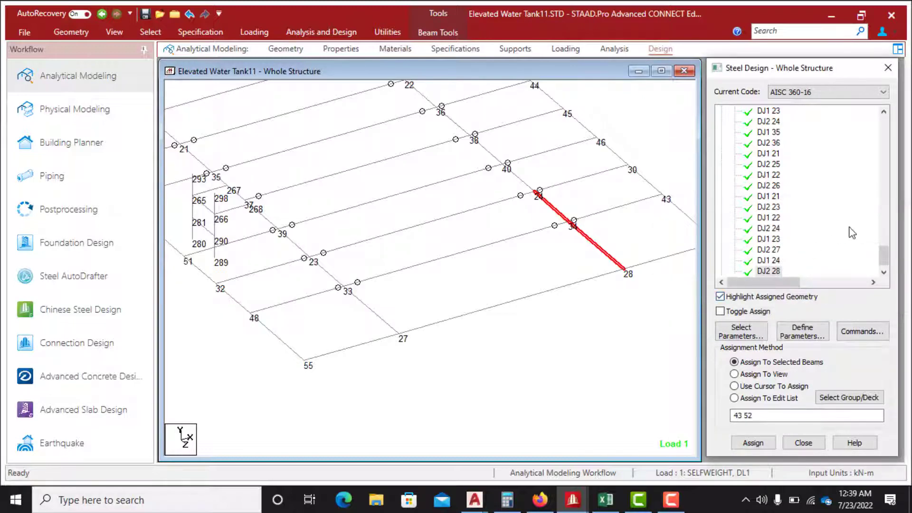
Review the assignment status of the DJ1 and DJ2 parameters in the list and display the whole structure
{"action": "scroll", "coordinate": [884, 257], "scroll_direction": "down", "scroll_amount": 1}
{"action": "scroll", "coordinate": [765, 227], "scroll_direction": "up", "scroll_amount": 5}
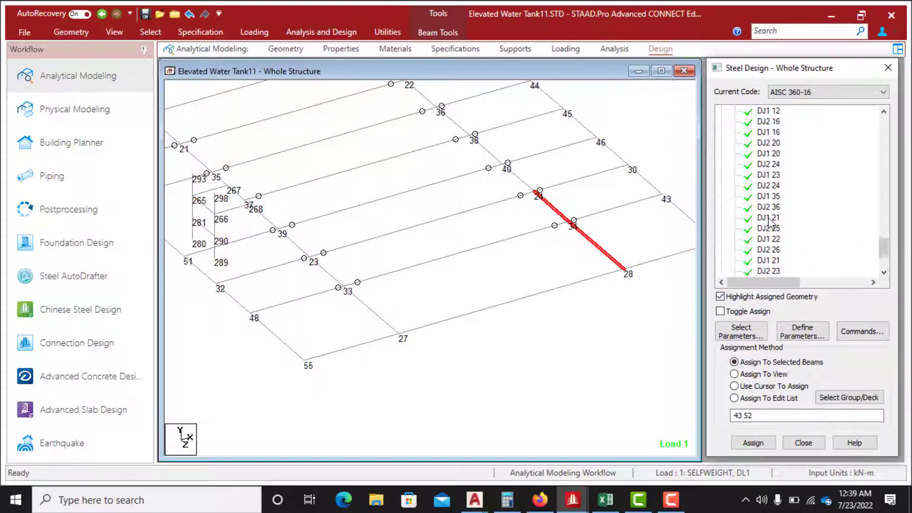
{"action": "scroll", "coordinate": [781, 204], "scroll_direction": "up", "scroll_amount": 5}
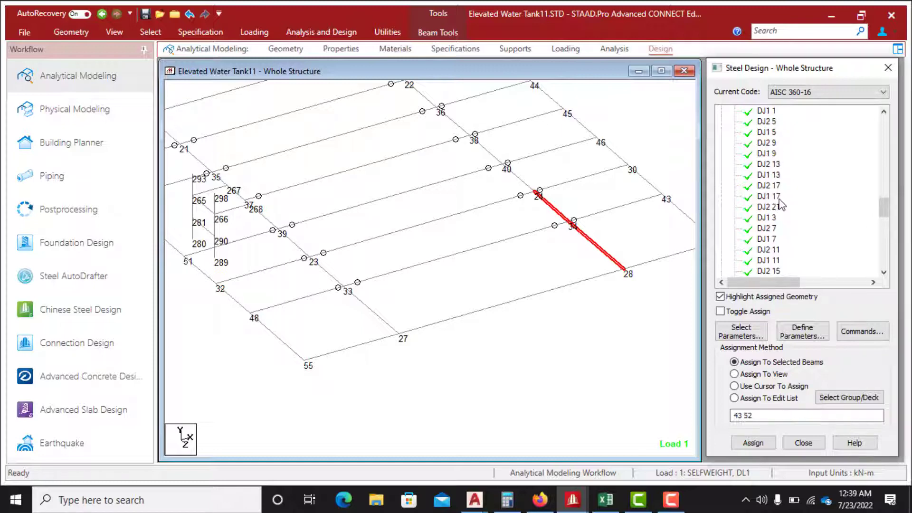
{"action": "scroll", "coordinate": [781, 203], "scroll_direction": "down", "scroll_amount": 2}
{"action": "scroll", "coordinate": [781, 203], "scroll_direction": "down", "scroll_amount": 9}
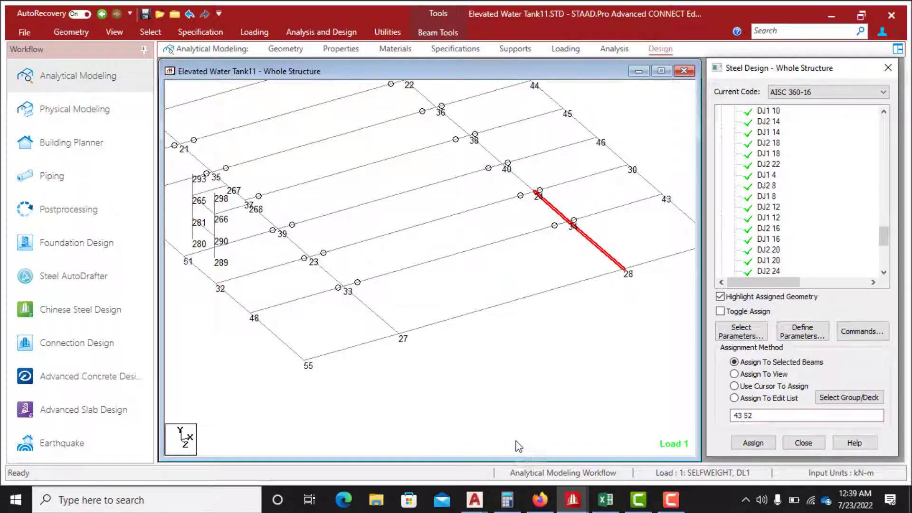
{"action": "left_click", "coordinate": [734, 385]}
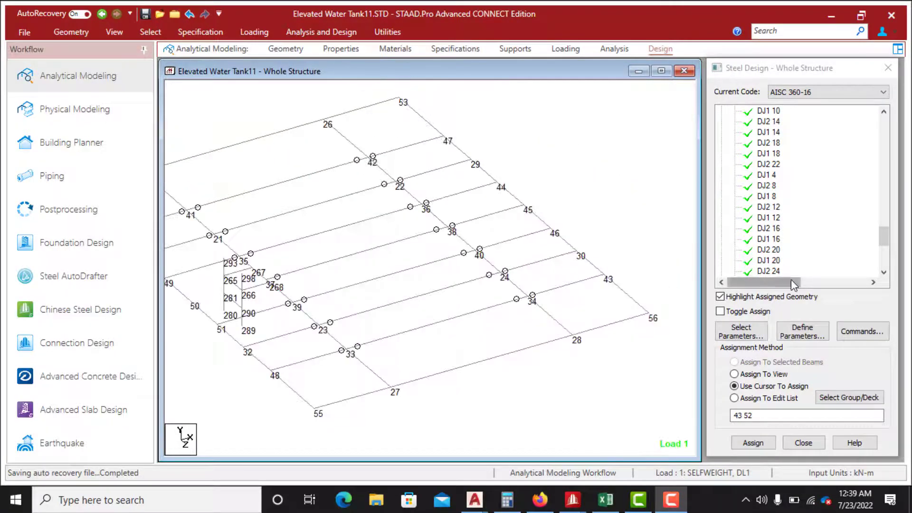
{"action": "left_click_drag", "start_coordinate": [884, 237], "coordinate": [885, 278]}
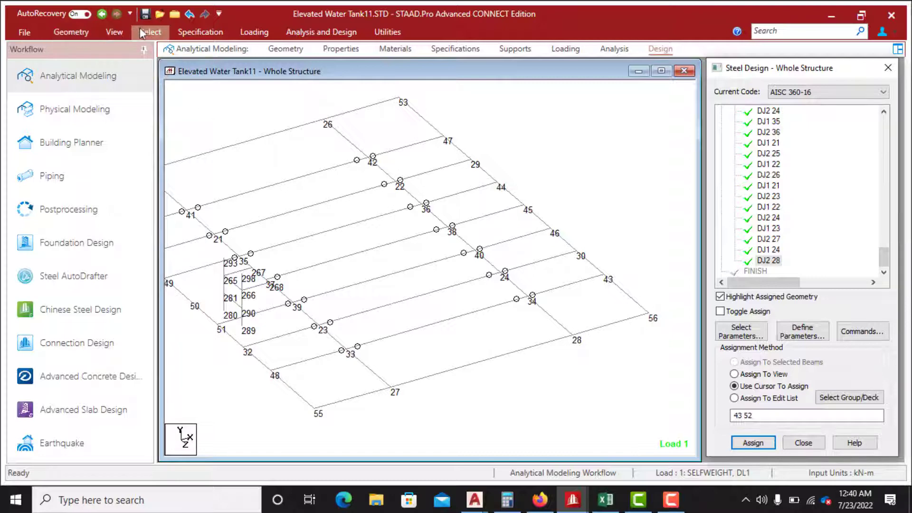
{"action": "left_click", "coordinate": [114, 32]}
{"action": "left_click", "coordinate": [175, 61]}
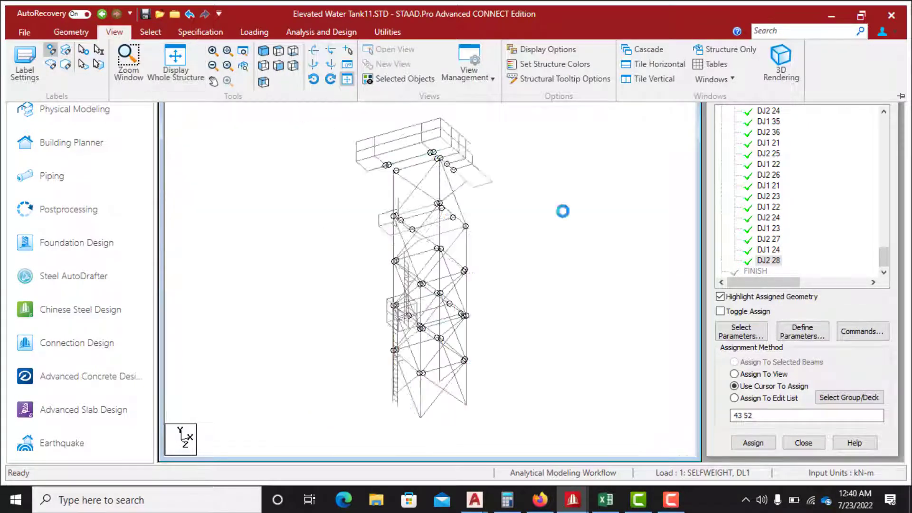
{"action": "left_click", "coordinate": [885, 259]}
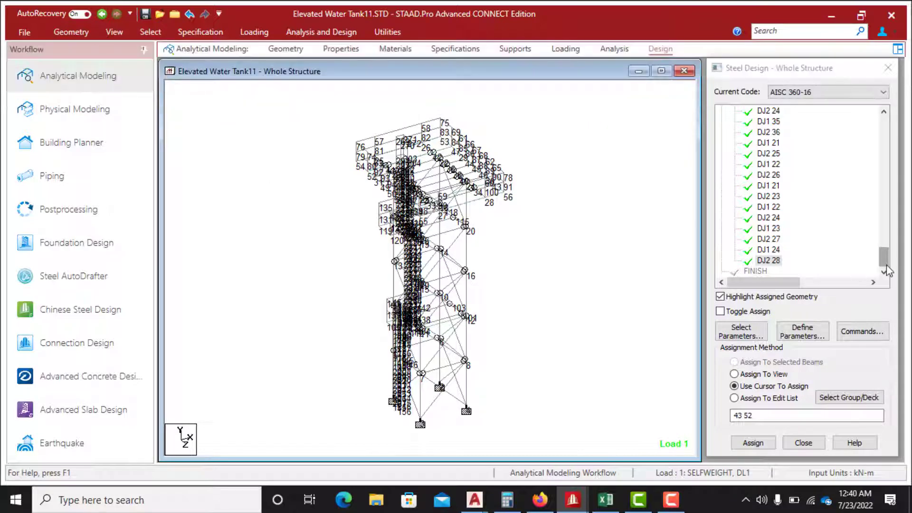
Define a TRACK design parameter with value 2, printing the design output at maximum detail level
{"action": "left_click", "coordinate": [803, 331]}
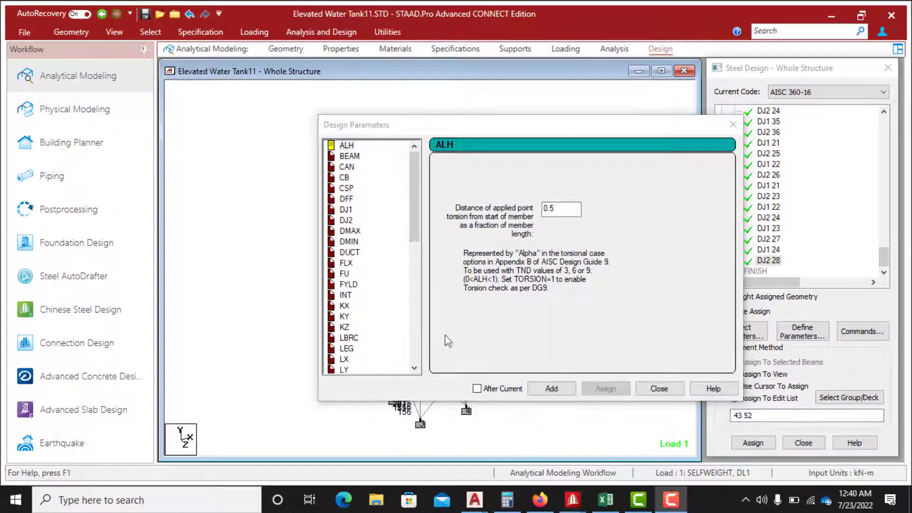
{"action": "scroll", "coordinate": [364, 314], "scroll_direction": "down", "scroll_amount": 5}
{"action": "scroll", "coordinate": [363, 314], "scroll_direction": "down", "scroll_amount": 4}
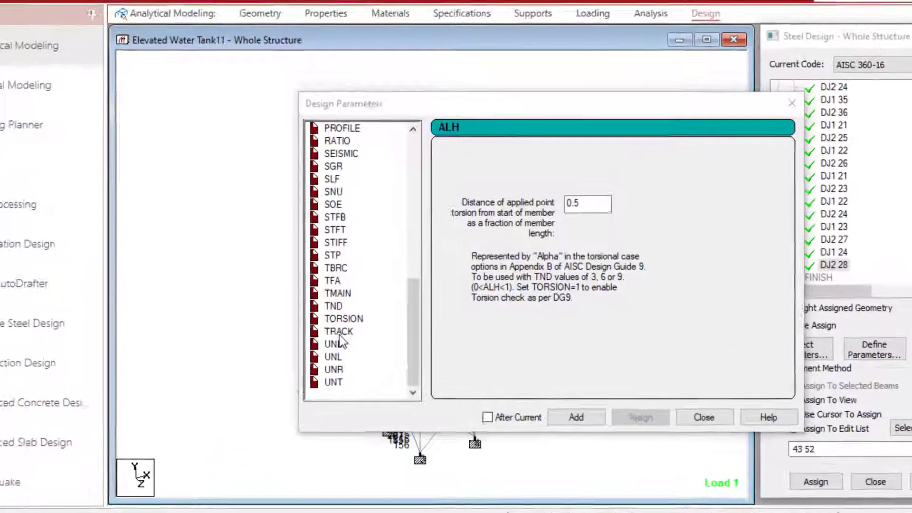
{"action": "left_click", "coordinate": [354, 317]}
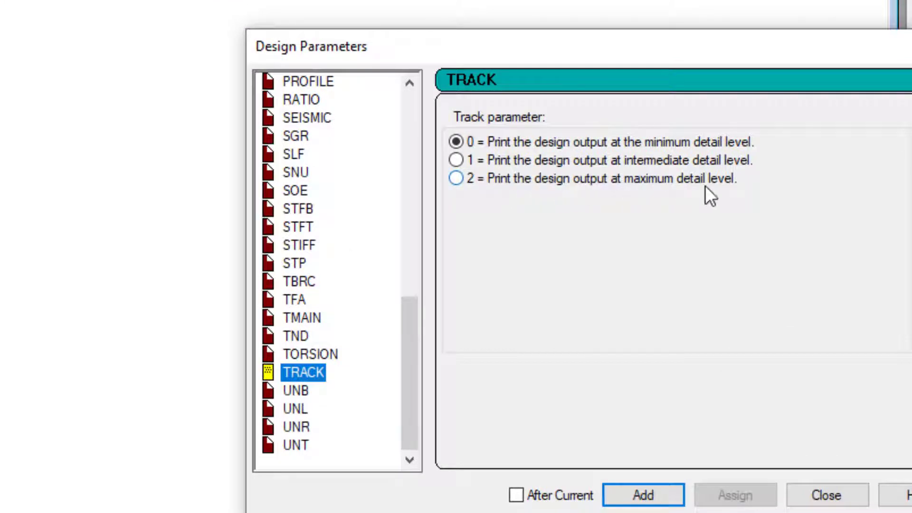
{"action": "left_click", "coordinate": [455, 179]}
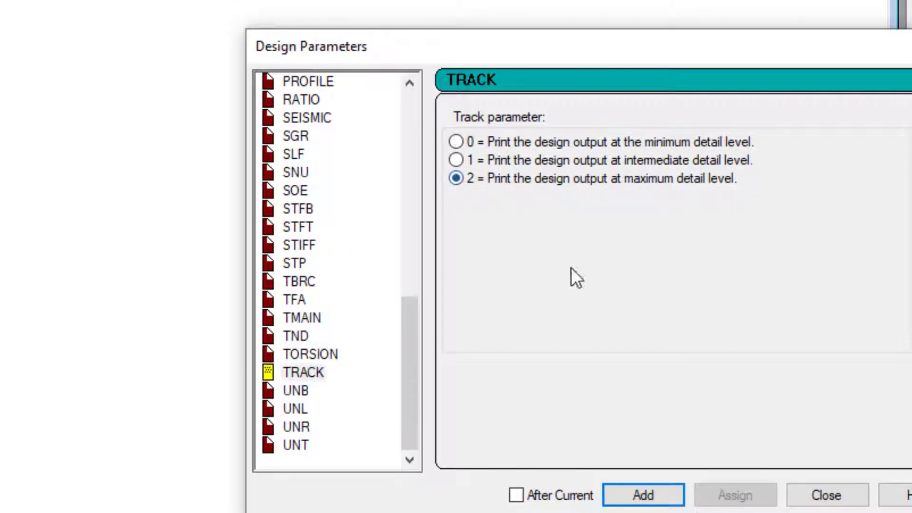
{"action": "left_click", "coordinate": [642, 494]}
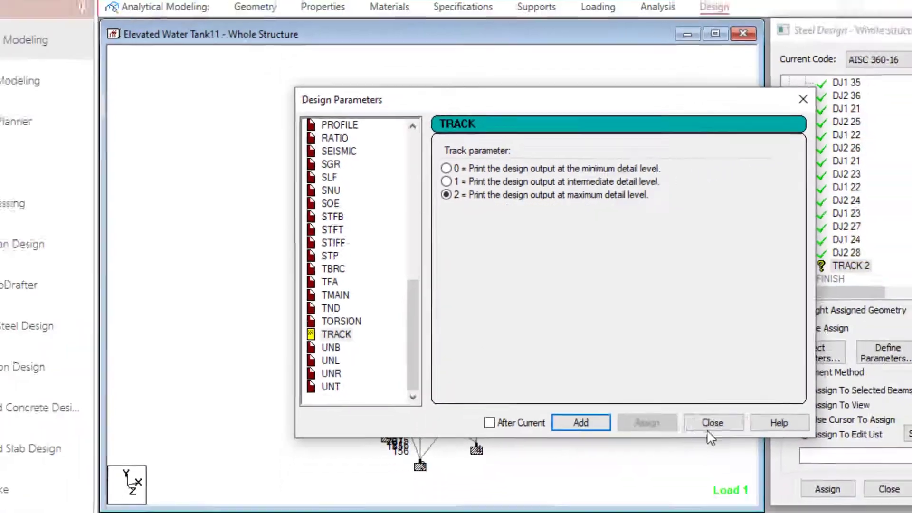
{"action": "left_click", "coordinate": [823, 493]}
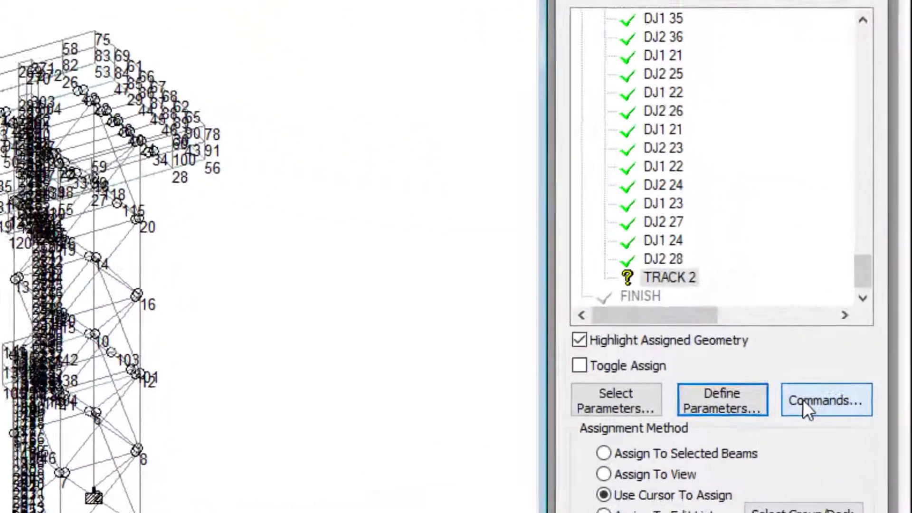
Add the CHECK CODE design command to the steel design
{"action": "left_click", "coordinate": [845, 338]}
{"action": "left_click", "coordinate": [513, 152]}
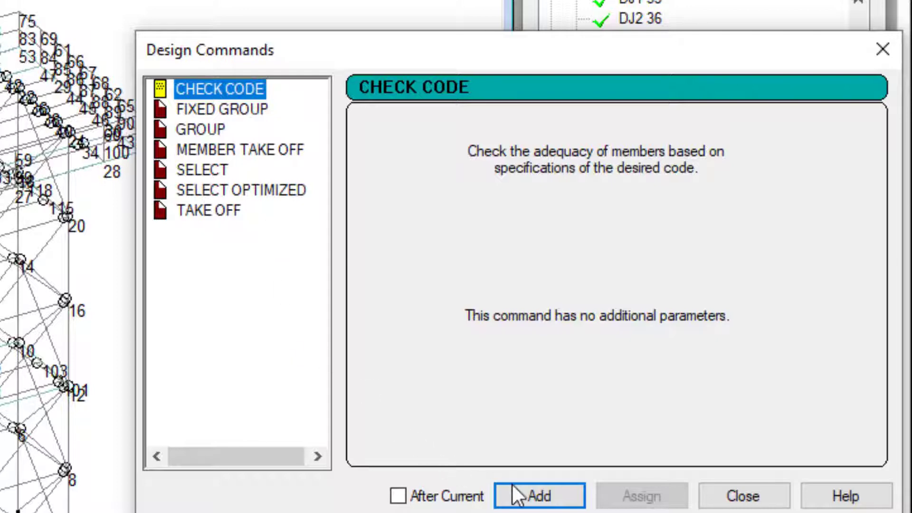
{"action": "left_click", "coordinate": [525, 498]}
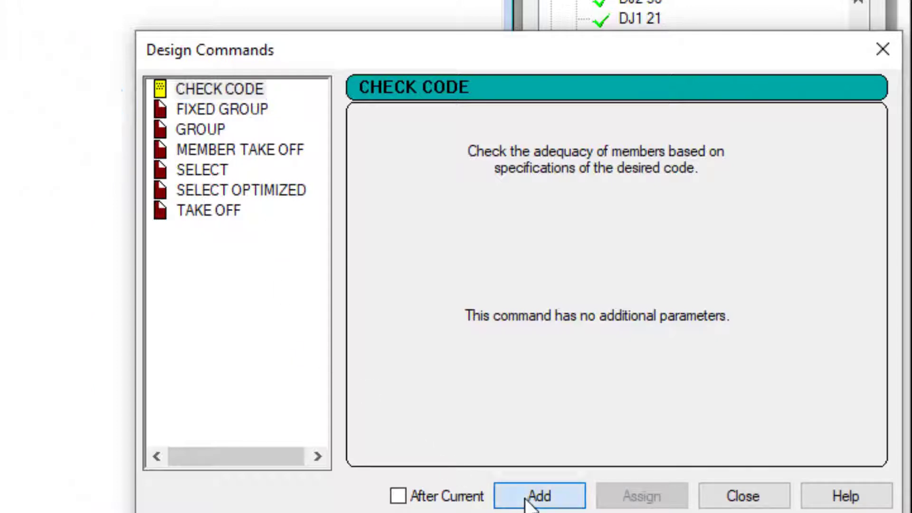
{"action": "left_click", "coordinate": [743, 496]}
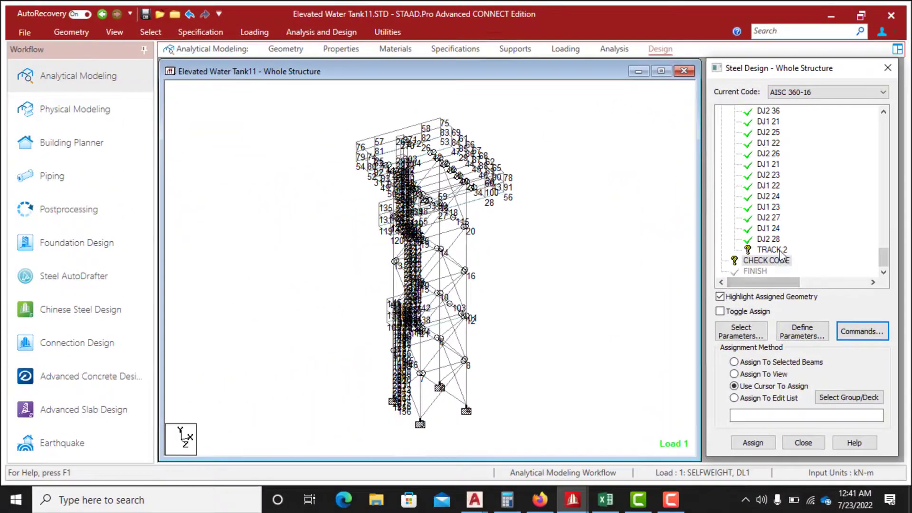
Assign the TRACK 2 parameter to all members in the view
{"action": "left_click", "coordinate": [759, 251]}
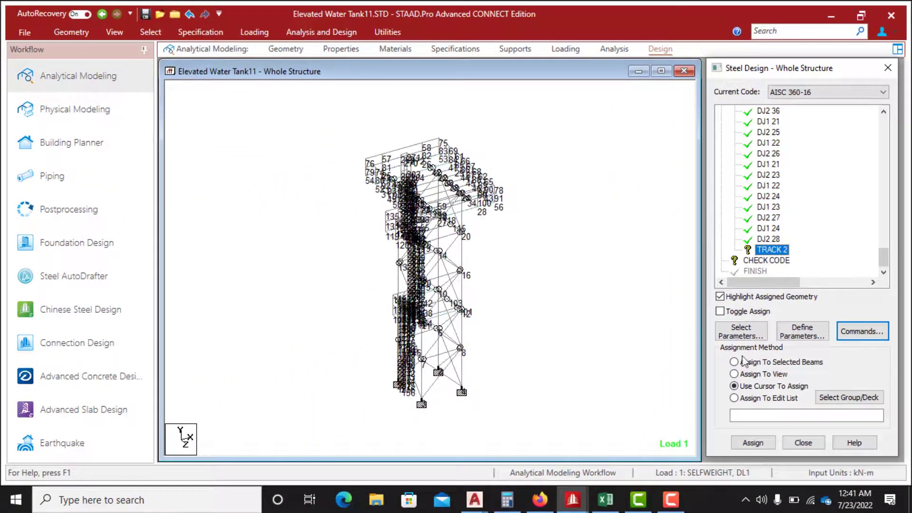
{"action": "left_click", "coordinate": [734, 385]}
{"action": "left_click", "coordinate": [734, 374]}
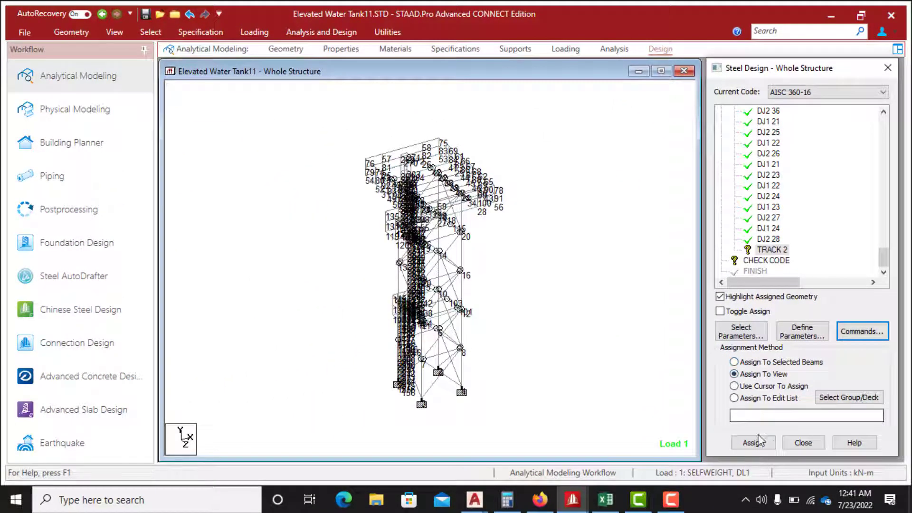
{"action": "left_click", "coordinate": [753, 442]}
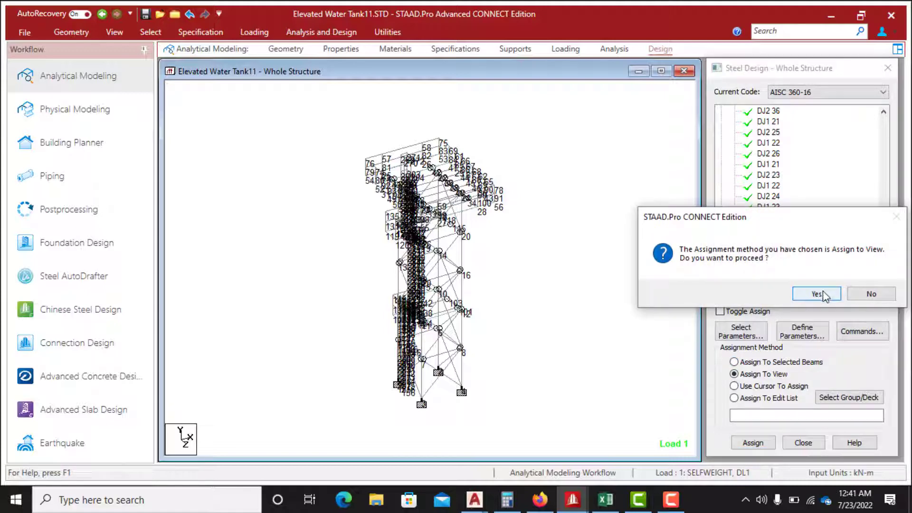
{"action": "left_click", "coordinate": [824, 294]}
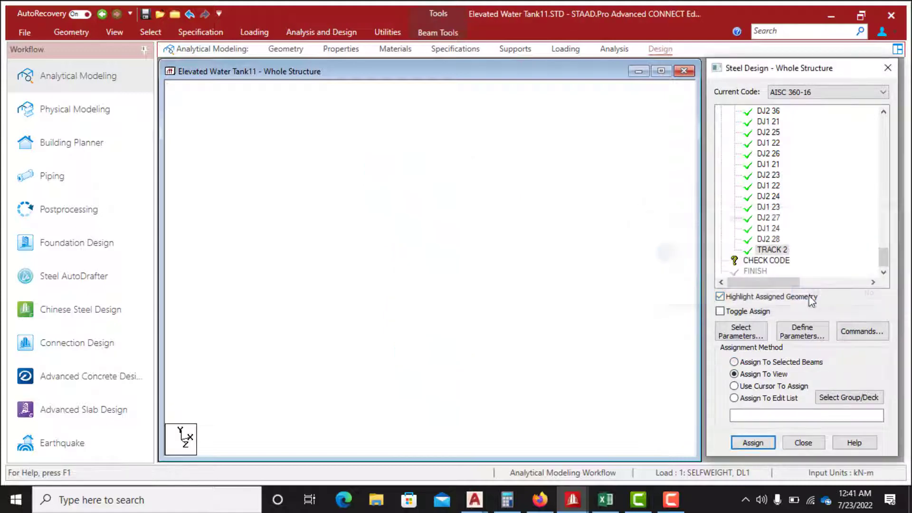
Assign the CHECK CODE command to all members with the HE140A section and both HE200A sections, selecting them by property
{"action": "left_click", "coordinate": [767, 260]}
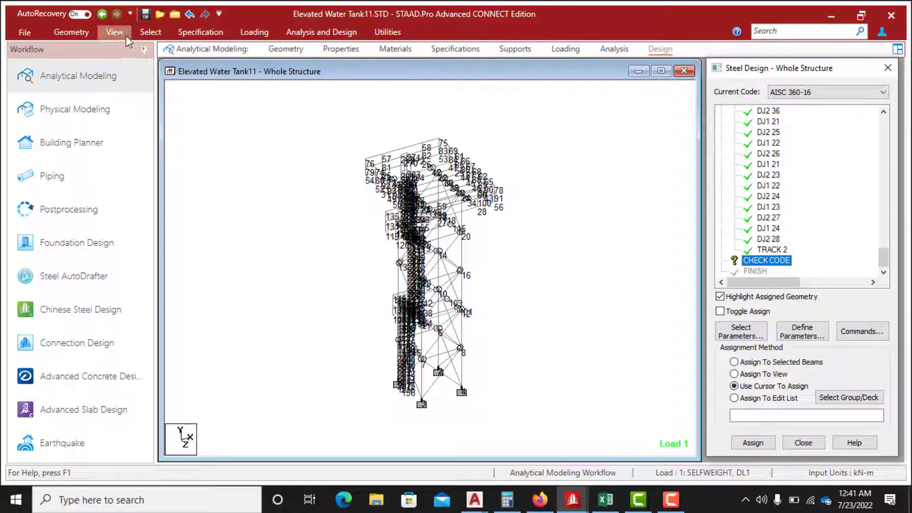
{"action": "left_click", "coordinate": [151, 32]}
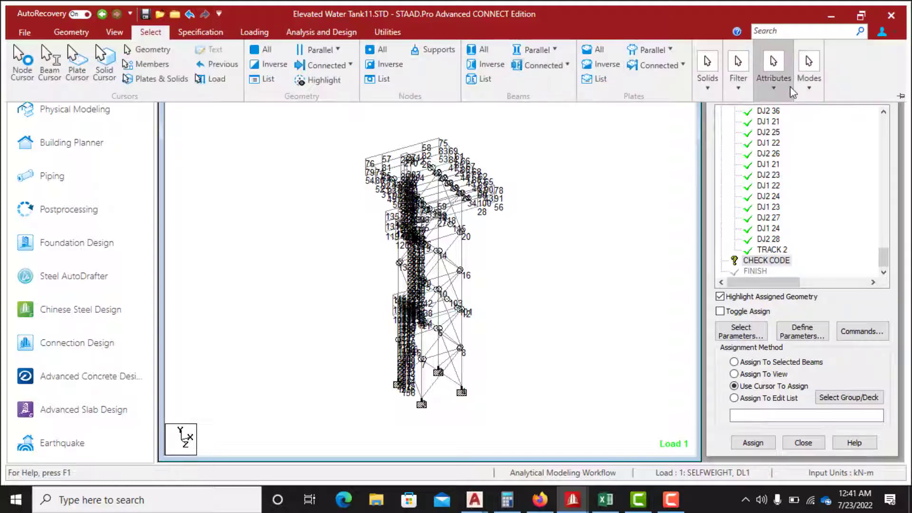
{"action": "left_click", "coordinate": [774, 74]}
{"action": "left_click", "coordinate": [787, 130]}
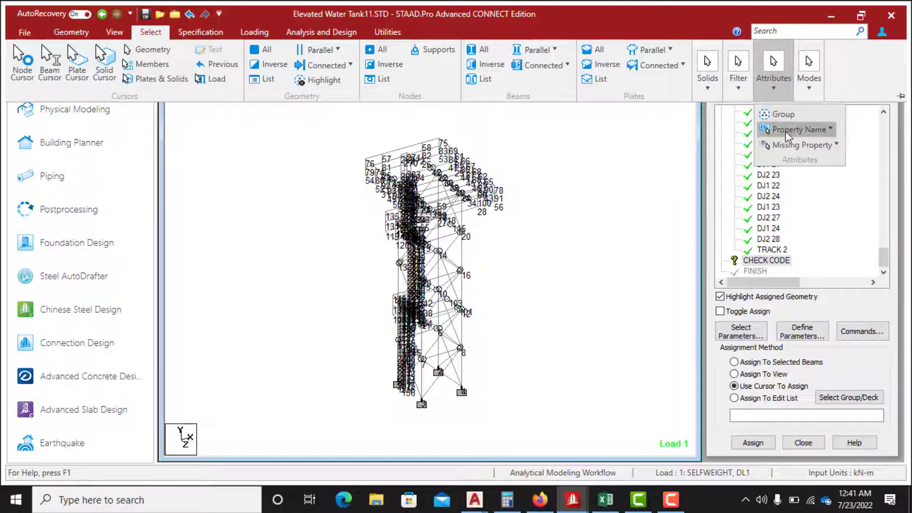
{"action": "left_click", "coordinate": [789, 148]}
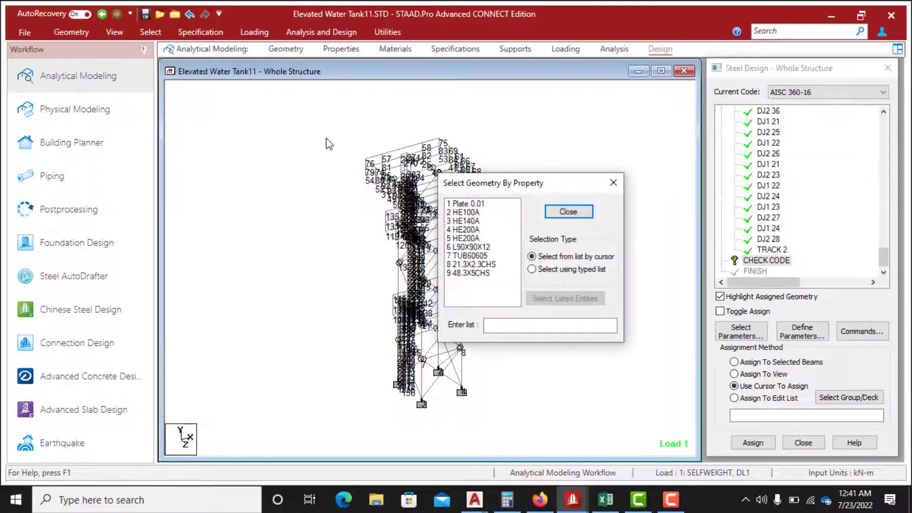
{"action": "left_click_drag", "start_coordinate": [489, 188], "coordinate": [601, 166]}
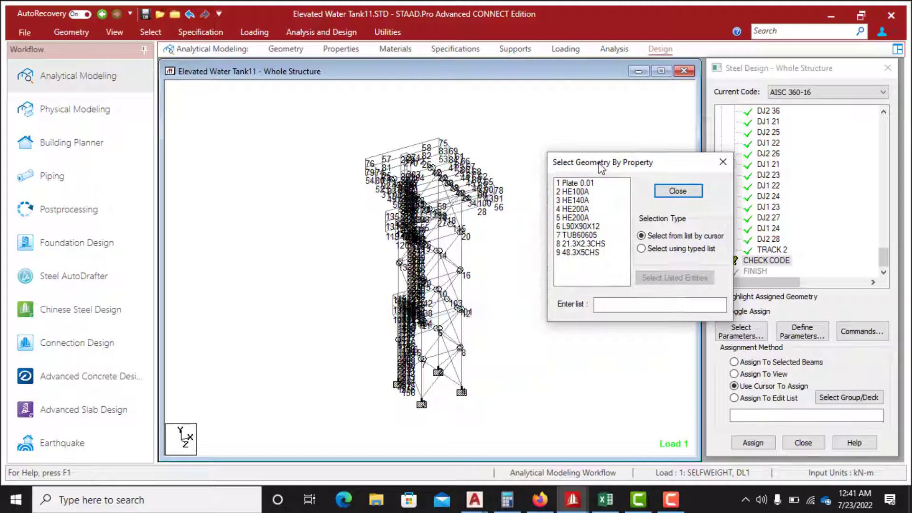
{"action": "left_click", "coordinate": [579, 201]}
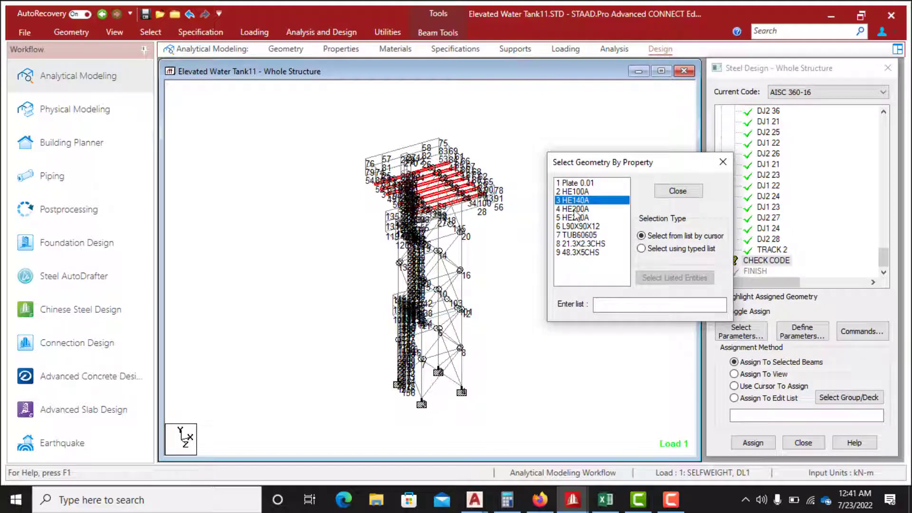
{"action": "left_click", "coordinate": [576, 209], "text": "ctrl"}
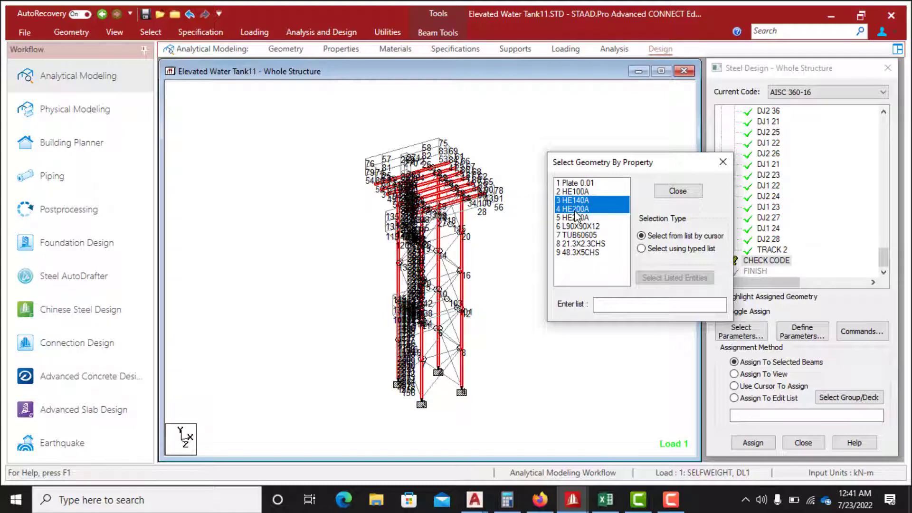
{"action": "left_click", "coordinate": [577, 218], "text": "ctrl"}
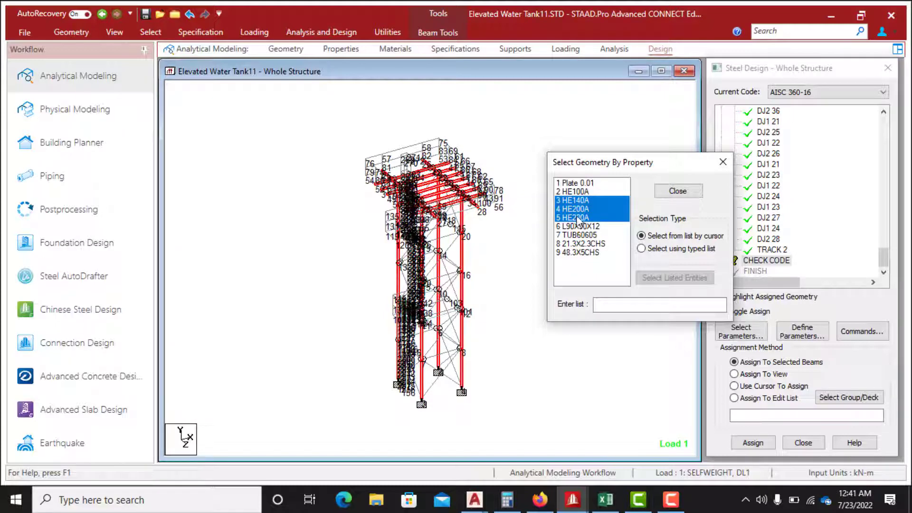
{"action": "left_click_drag", "start_coordinate": [663, 162], "coordinate": [346, 138]}
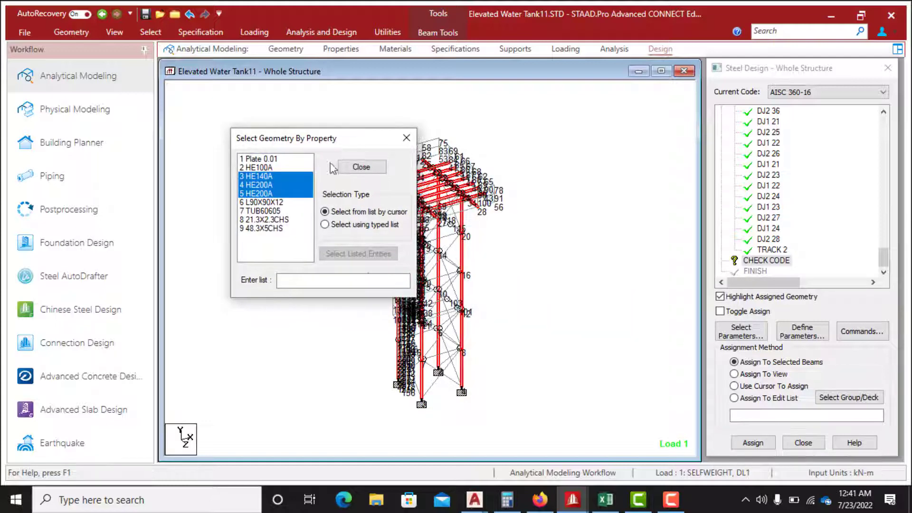
{"action": "left_click", "coordinate": [361, 166]}
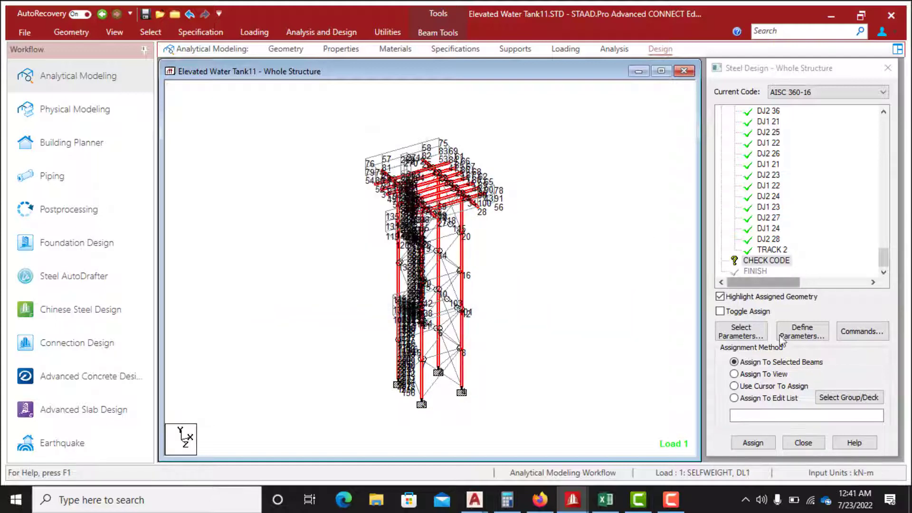
{"action": "left_click", "coordinate": [753, 443]}
{"action": "left_click", "coordinate": [811, 295]}
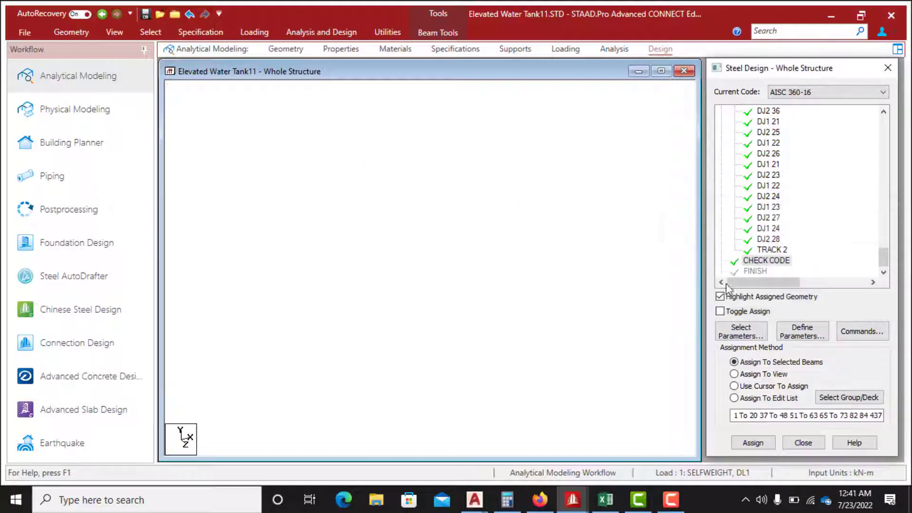
{"action": "left_click", "coordinate": [578, 255]}
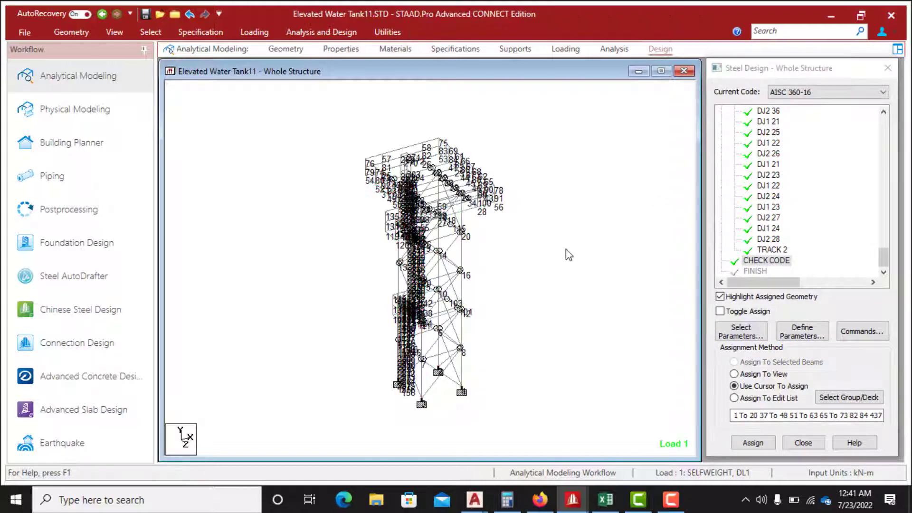
Save the modified structure, run the analysis and design, and continue in post-processing mode
{"action": "left_click", "coordinate": [317, 33]}
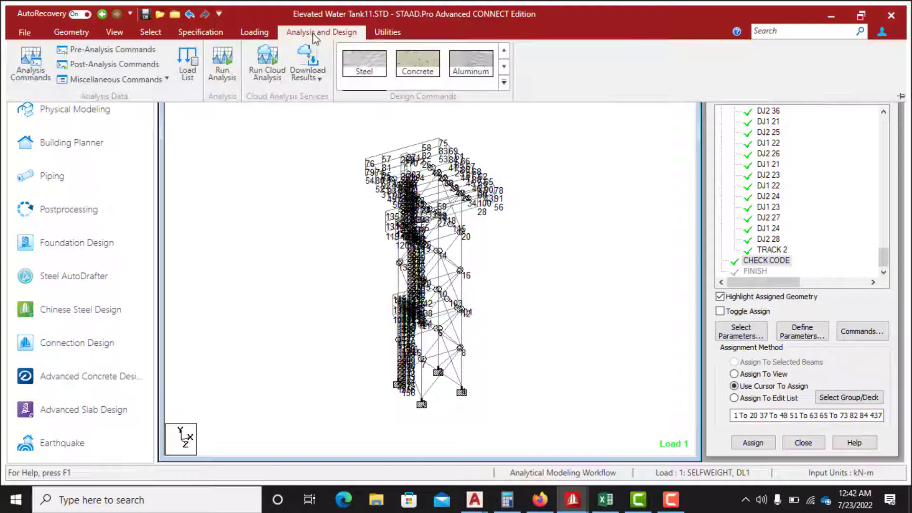
{"action": "left_click", "coordinate": [222, 72]}
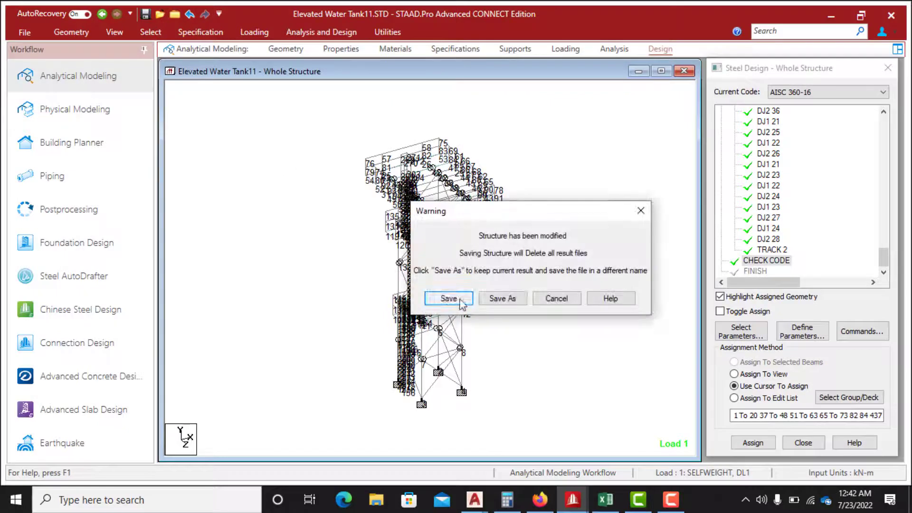
{"action": "left_click", "coordinate": [449, 298]}
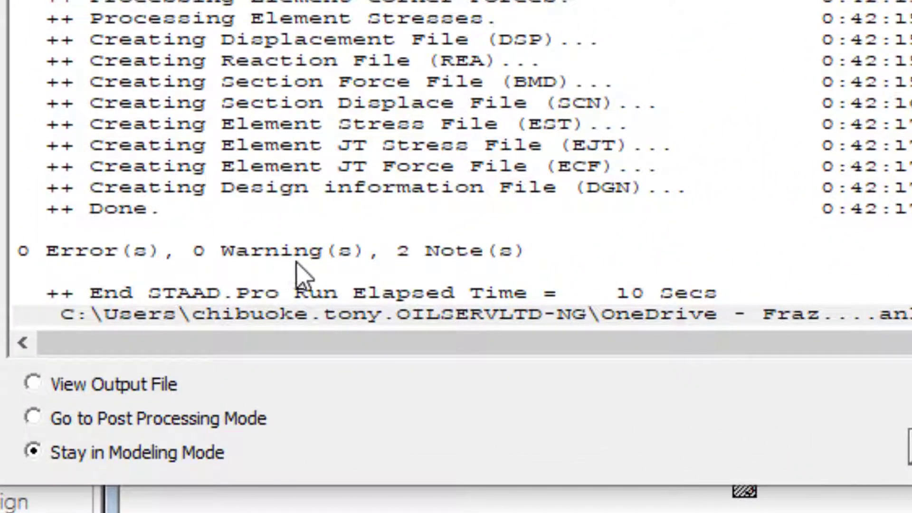
{"action": "left_click", "coordinate": [32, 418]}
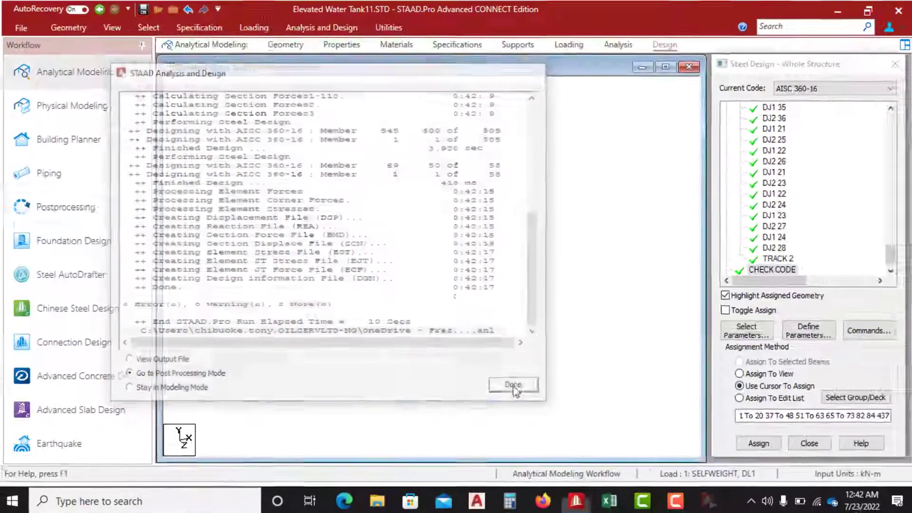
{"action": "left_click", "coordinate": [635, 385]}
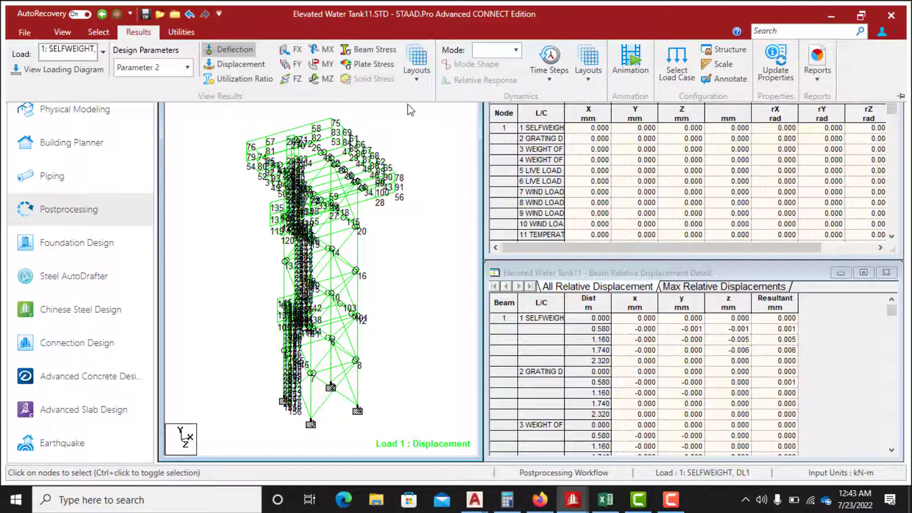
Turn off the deflection diagram and display the beam results in the Utilization layout
{"action": "left_click", "coordinate": [239, 53]}
{"action": "left_click", "coordinate": [420, 81]}
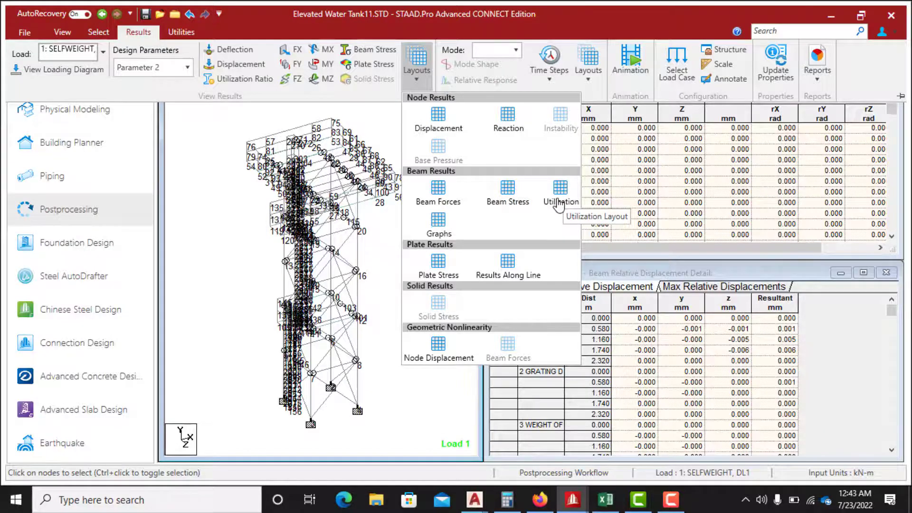
{"action": "left_click", "coordinate": [559, 204]}
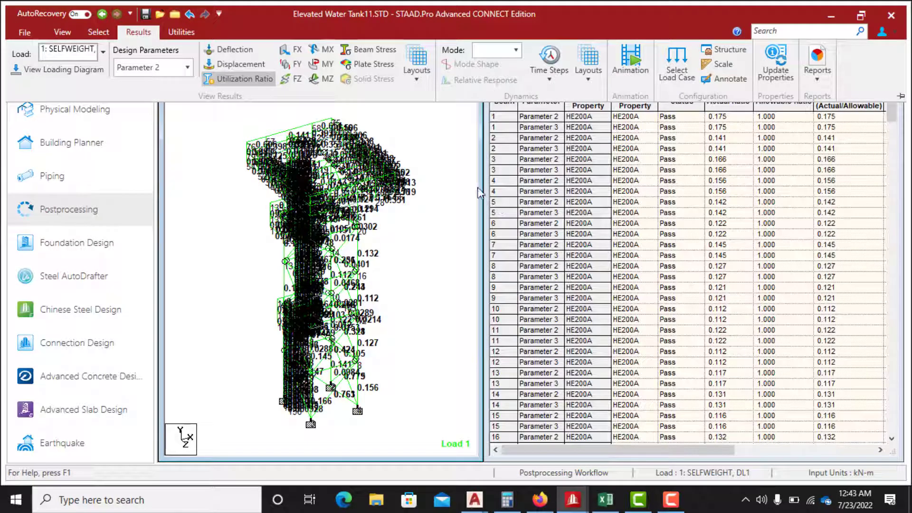
{"action": "scroll", "coordinate": [377, 205], "scroll_direction": "down", "scroll_amount": 1}
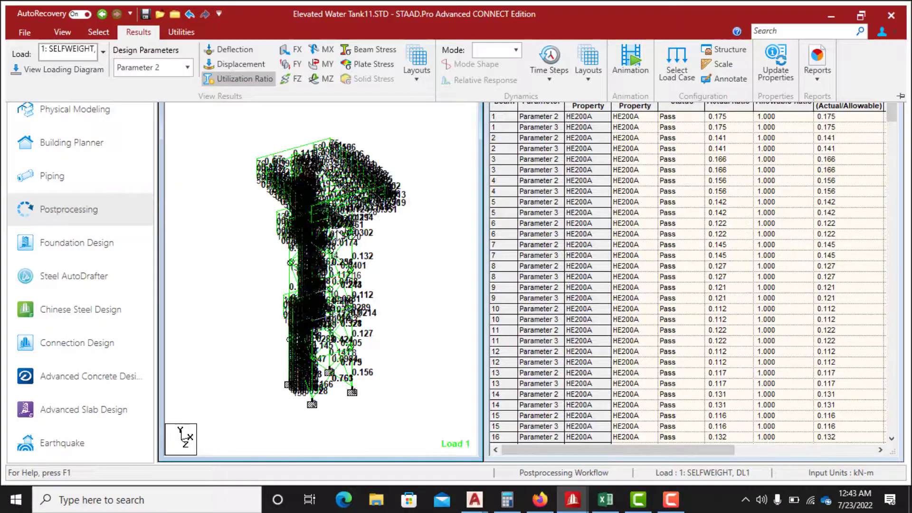
{"action": "scroll", "coordinate": [366, 220], "scroll_direction": "up", "scroll_amount": 3}
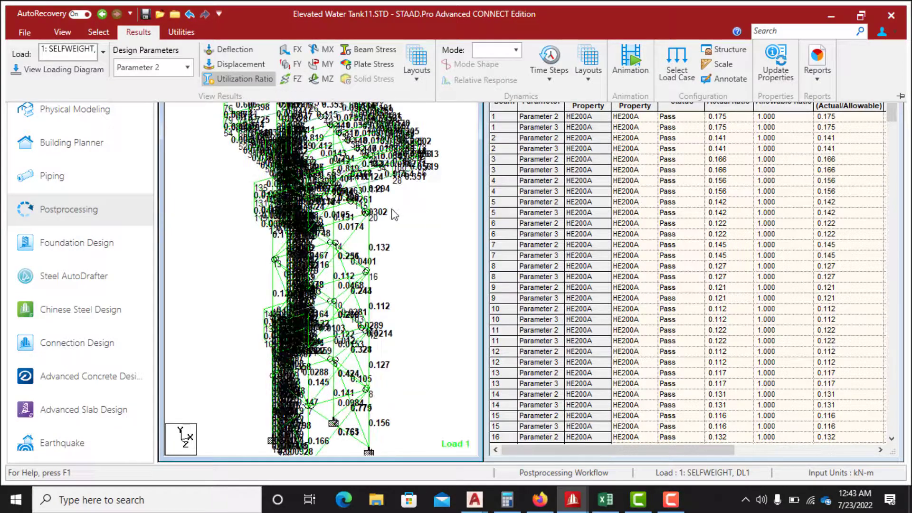
Check the failure list of the multiple design results for members that do not pass
{"action": "left_click", "coordinate": [643, 104]}
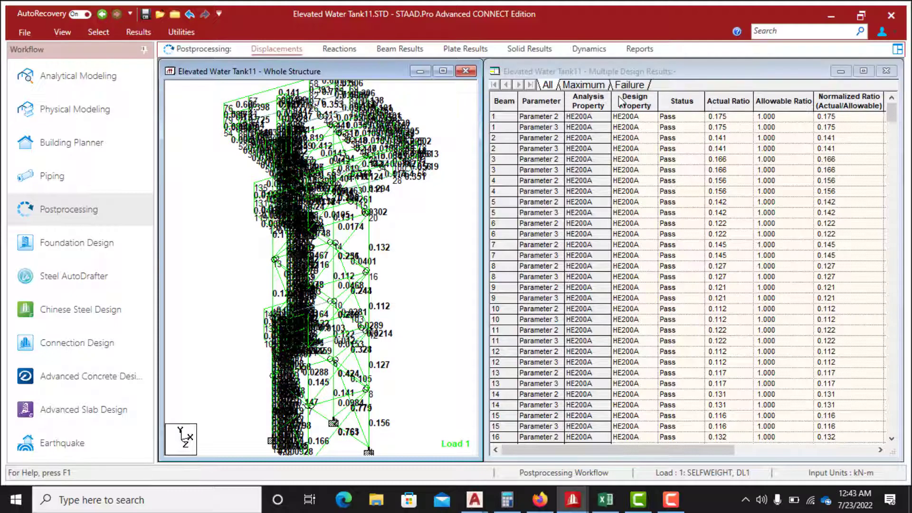
{"action": "left_click", "coordinate": [624, 88]}
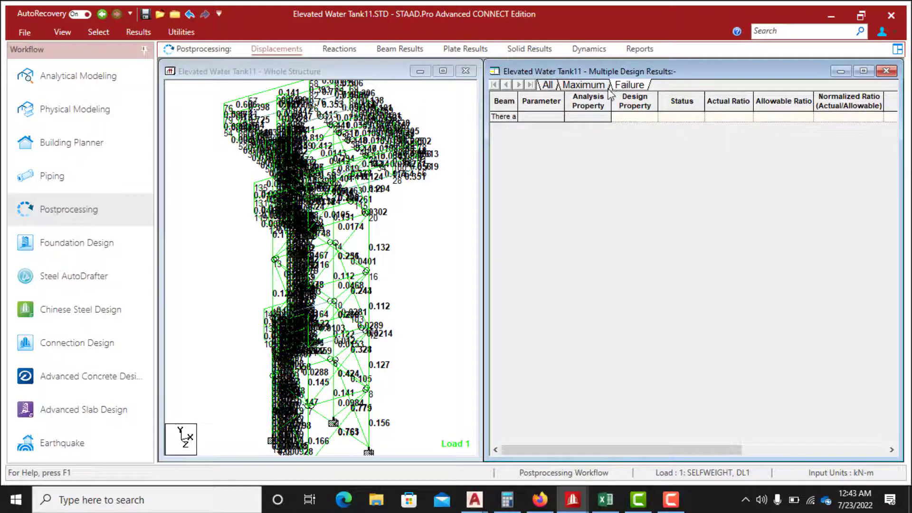
{"action": "left_click", "coordinate": [445, 153]}
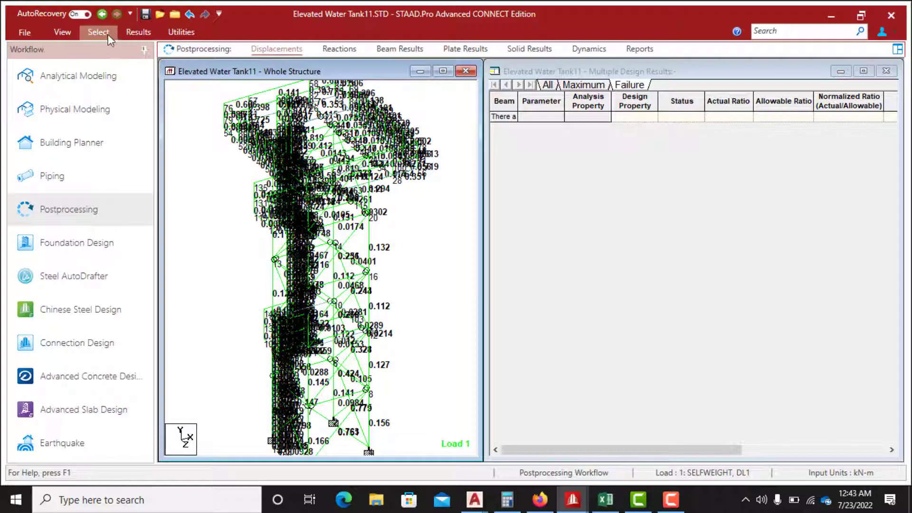
Select the members with the HE140A and both HE200A properties and display only these selected objects in the view
{"action": "left_click", "coordinate": [62, 32]}
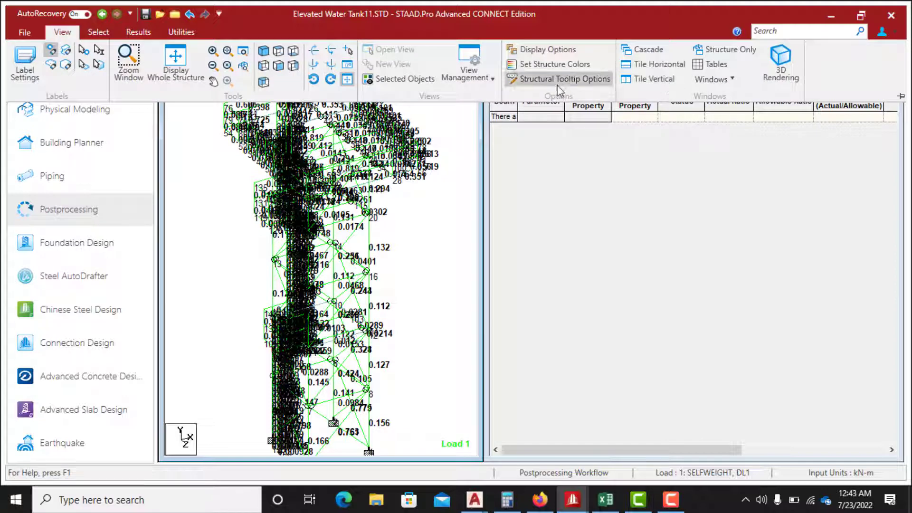
{"action": "left_click", "coordinate": [98, 33]}
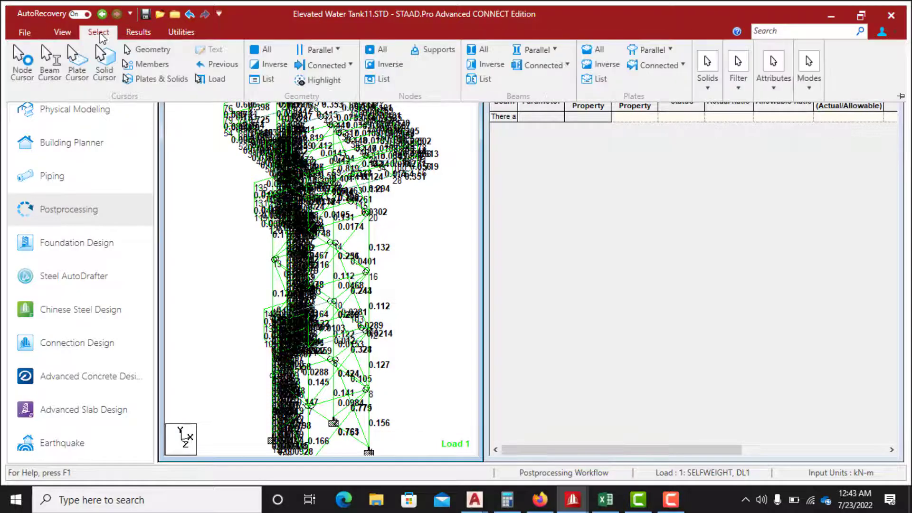
{"action": "left_click", "coordinate": [779, 84]}
{"action": "mouse_move", "coordinate": [798, 128]}
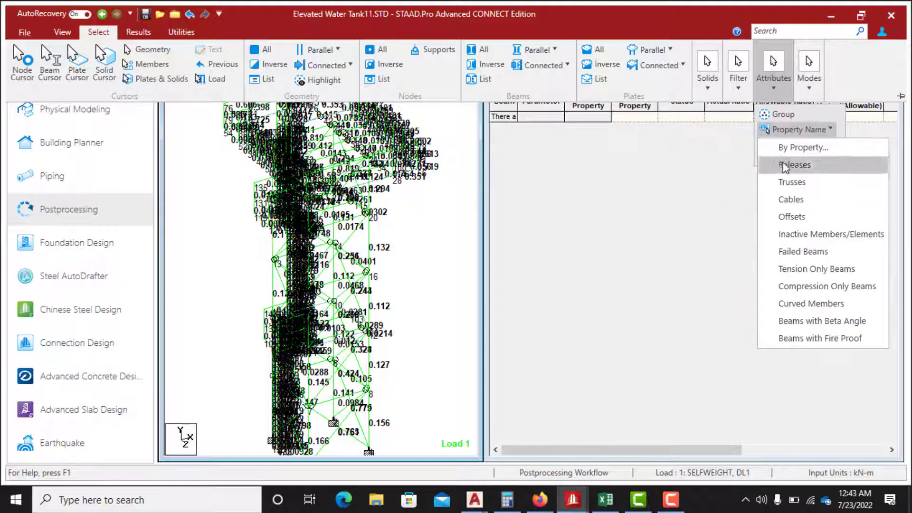
{"action": "left_click", "coordinate": [800, 147]}
{"action": "left_click", "coordinate": [465, 221]}
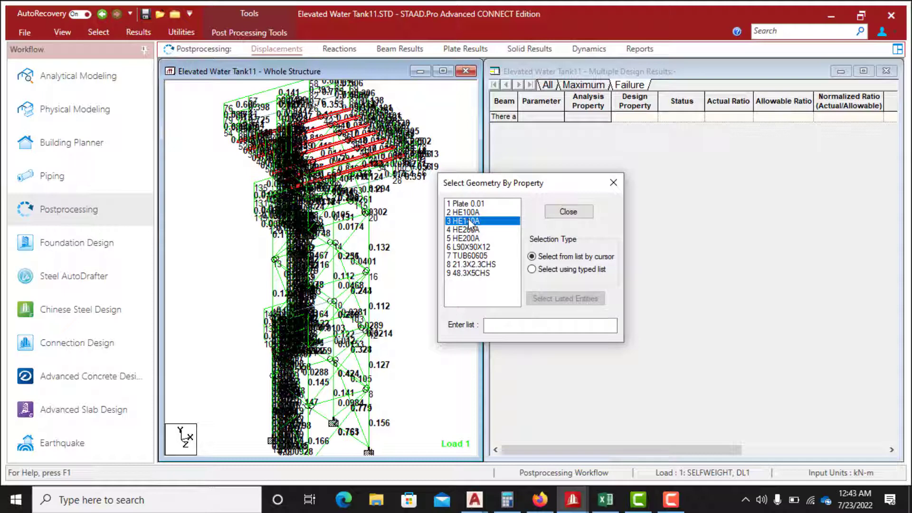
{"action": "left_click", "coordinate": [469, 230]}
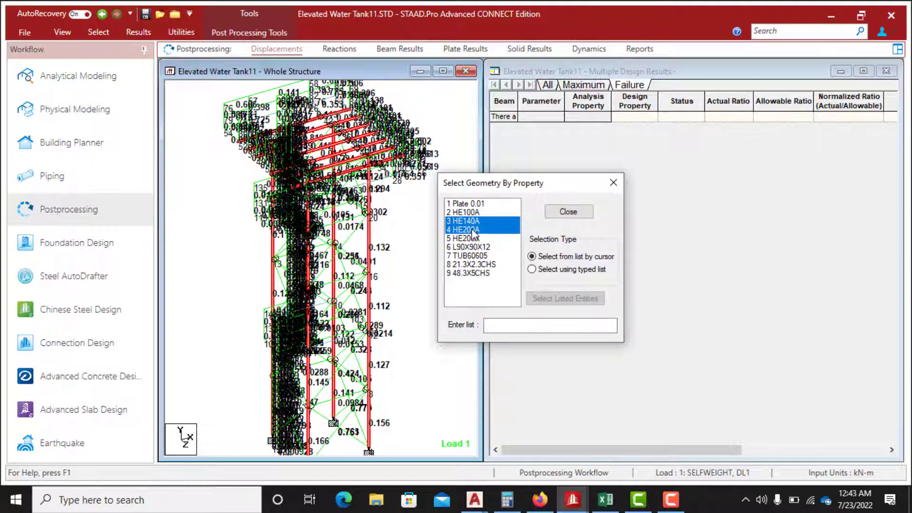
{"action": "left_click", "coordinate": [468, 239]}
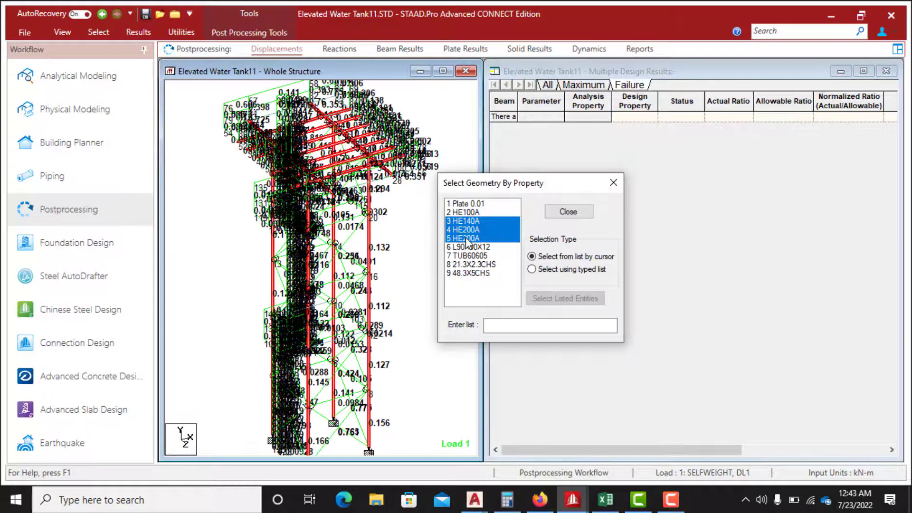
{"action": "left_click", "coordinate": [568, 212]}
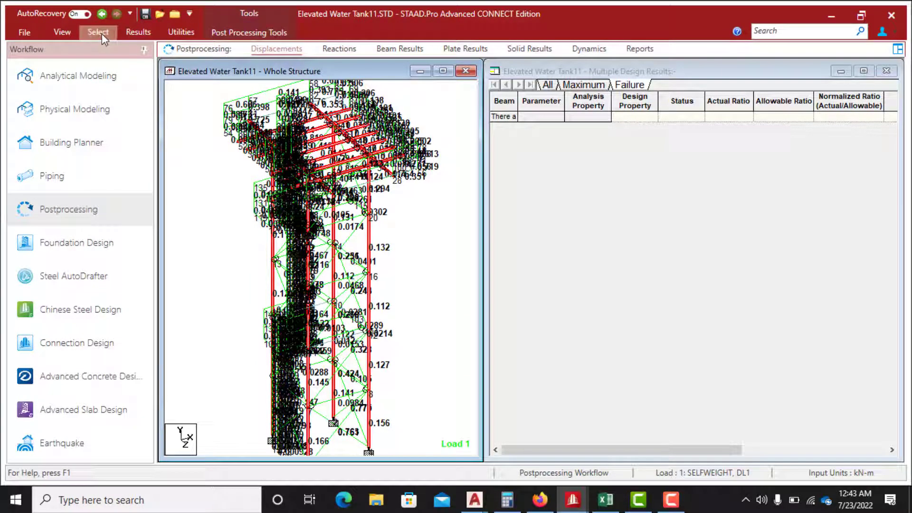
{"action": "left_click", "coordinate": [66, 33]}
{"action": "left_click", "coordinate": [393, 80]}
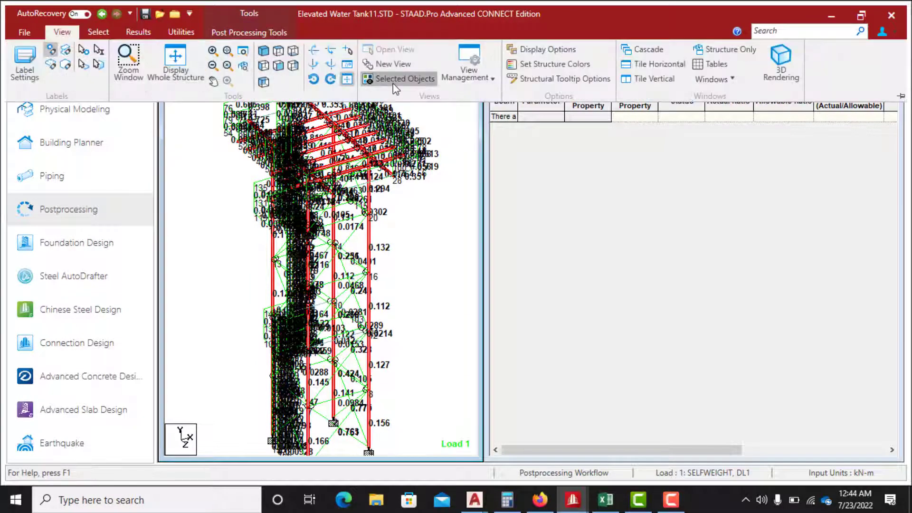
Hide the node number labels in the structure view and clear the member selection
{"action": "left_click", "coordinate": [309, 159]}
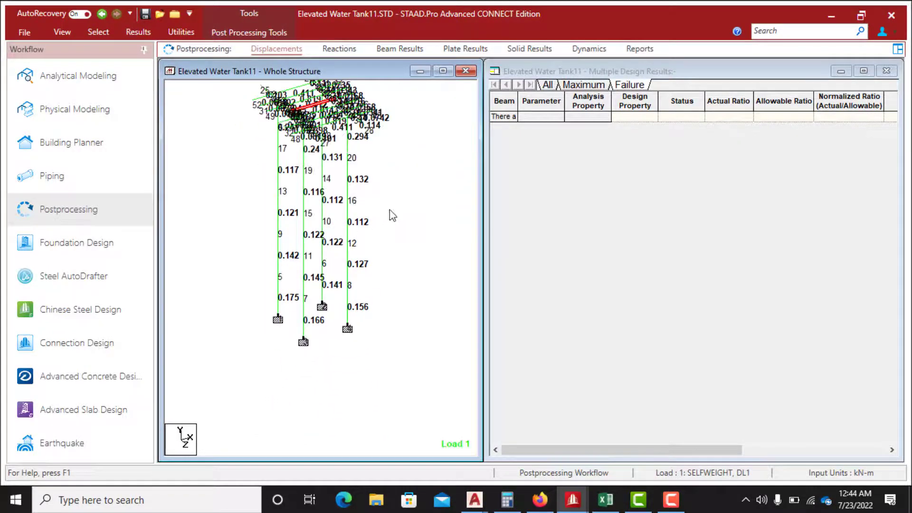
{"action": "right_click", "coordinate": [390, 213]}
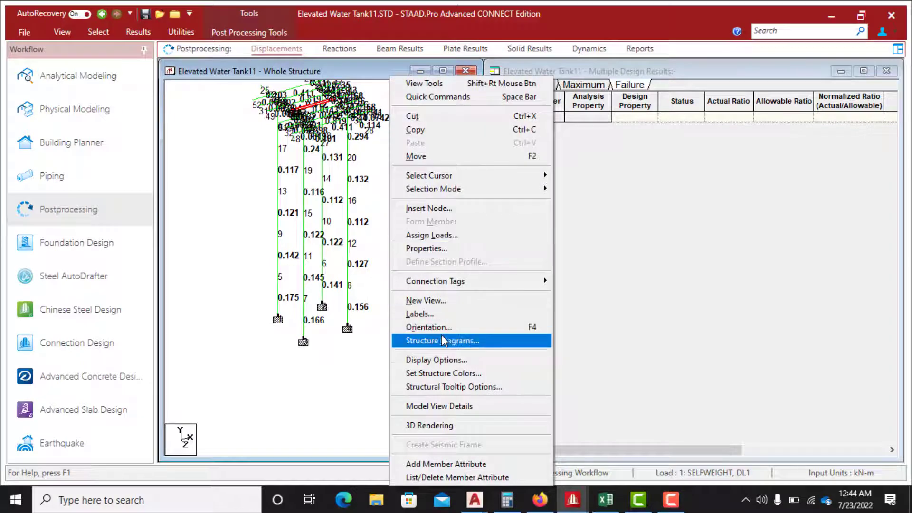
{"action": "left_click", "coordinate": [419, 313]}
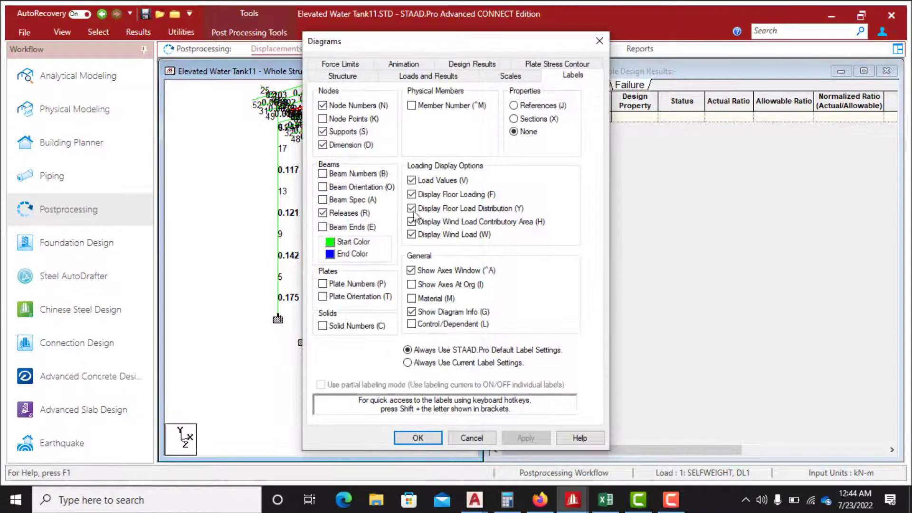
{"action": "left_click", "coordinate": [322, 105]}
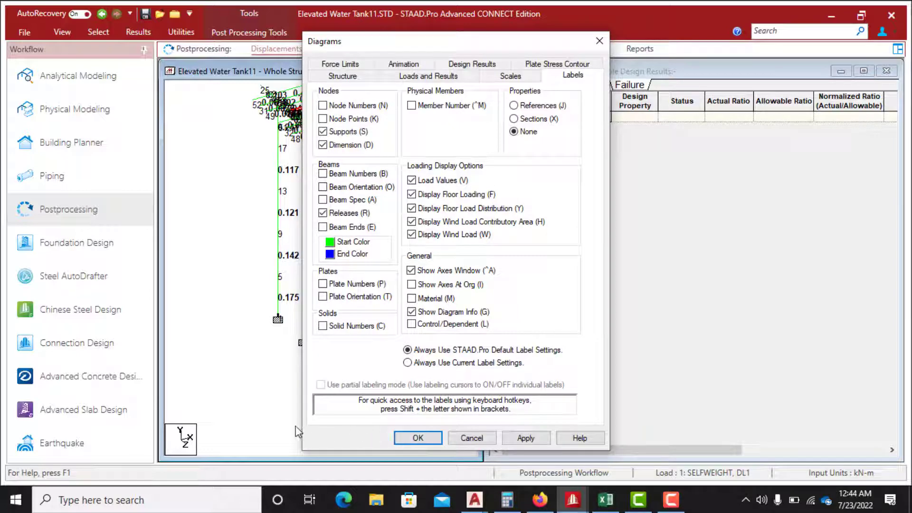
{"action": "left_click", "coordinate": [418, 438]}
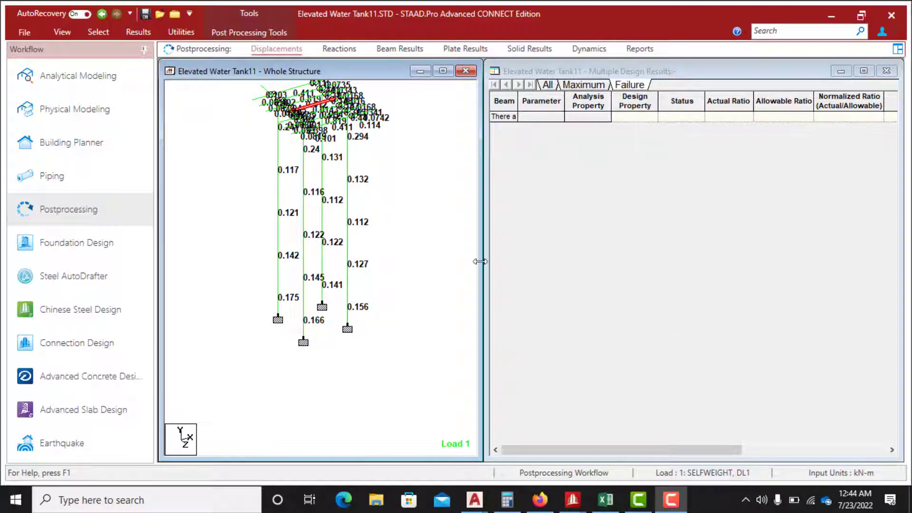
{"action": "left_click", "coordinate": [296, 209]}
Examine the utilization ratios of the four tower columns from the supports up to the tank platform
{"action": "scroll", "coordinate": [296, 209], "scroll_direction": "up", "scroll_amount": 4}
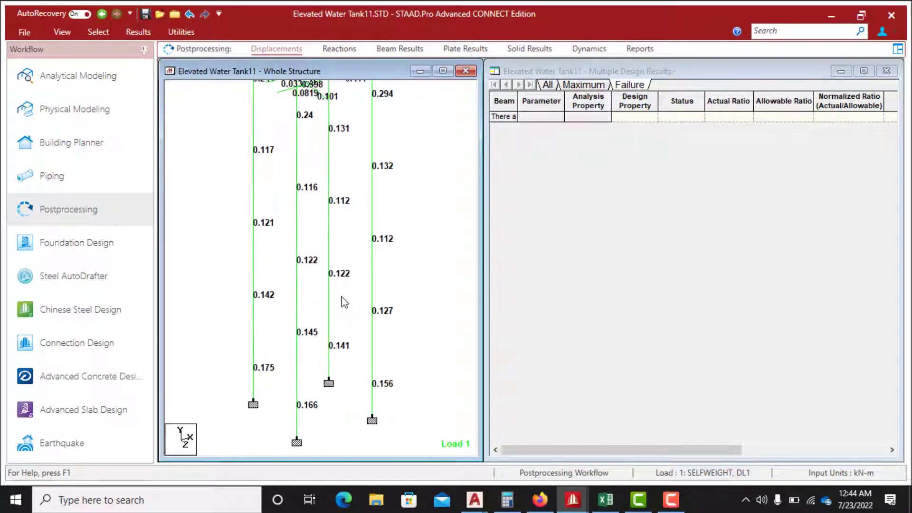
{"action": "middle_click_drag", "start_coordinate": [343, 302], "coordinate": [381, 221]}
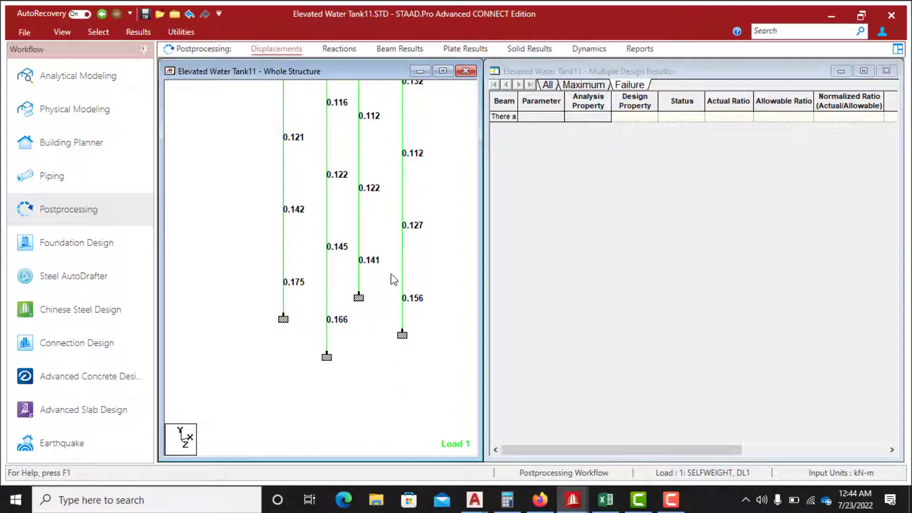
{"action": "scroll", "coordinate": [392, 277], "scroll_direction": "down", "scroll_amount": 1}
{"action": "middle_click_drag", "start_coordinate": [399, 207], "coordinate": [394, 277]}
{"action": "middle_click_drag", "start_coordinate": [378, 135], "coordinate": [361, 185]}
{"action": "scroll", "coordinate": [346, 139], "scroll_direction": "up", "scroll_amount": 1}
{"action": "scroll", "coordinate": [346, 139], "scroll_direction": "up", "scroll_amount": 2}
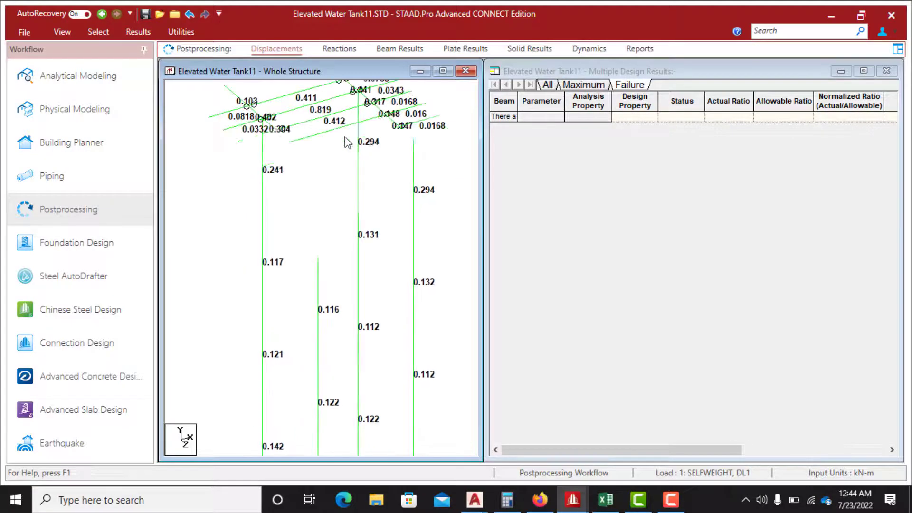
Examine the utilization ratios of the main and secondary platform beams at the top of the tower
{"action": "middle_click_drag", "start_coordinate": [348, 141], "coordinate": [336, 236]}
{"action": "scroll", "coordinate": [324, 175], "scroll_direction": "up", "scroll_amount": 2}
{"action": "scroll", "coordinate": [325, 177], "scroll_direction": "up", "scroll_amount": 3}
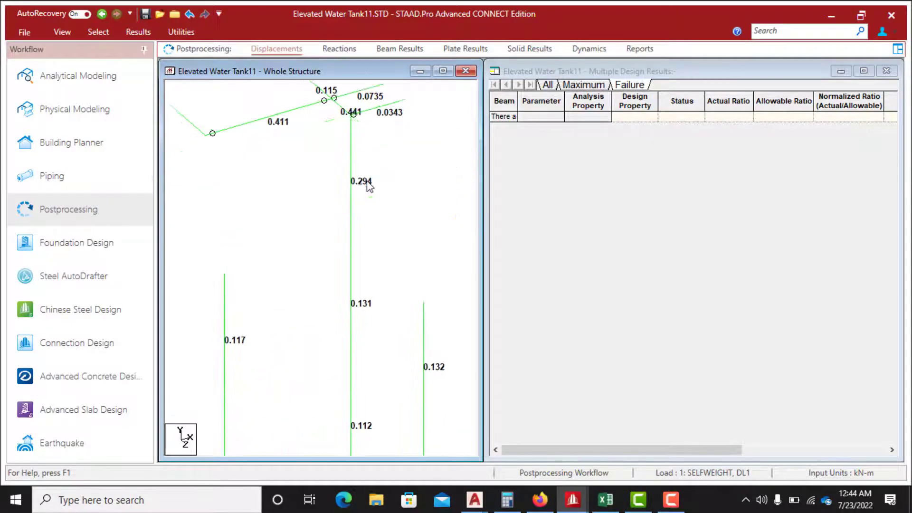
{"action": "middle_click_drag", "start_coordinate": [377, 144], "coordinate": [371, 248]}
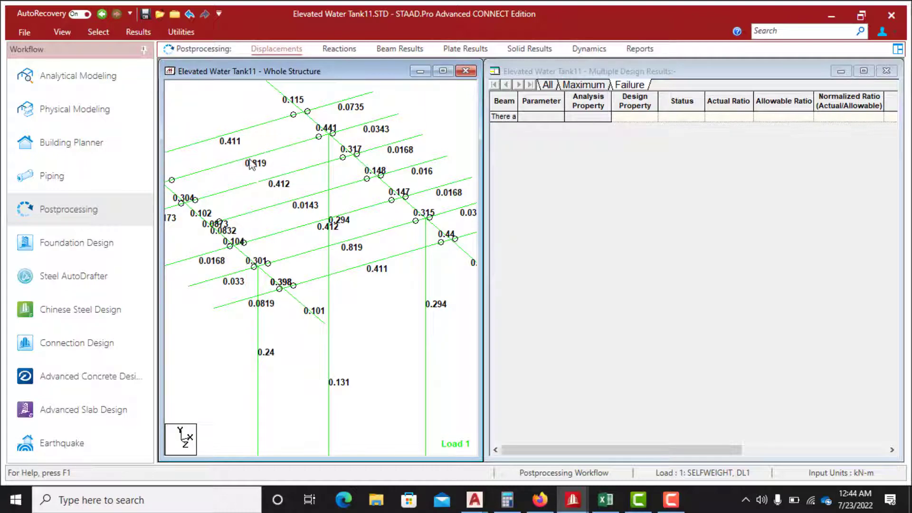
{"action": "scroll", "coordinate": [273, 164], "scroll_direction": "down", "scroll_amount": 2}
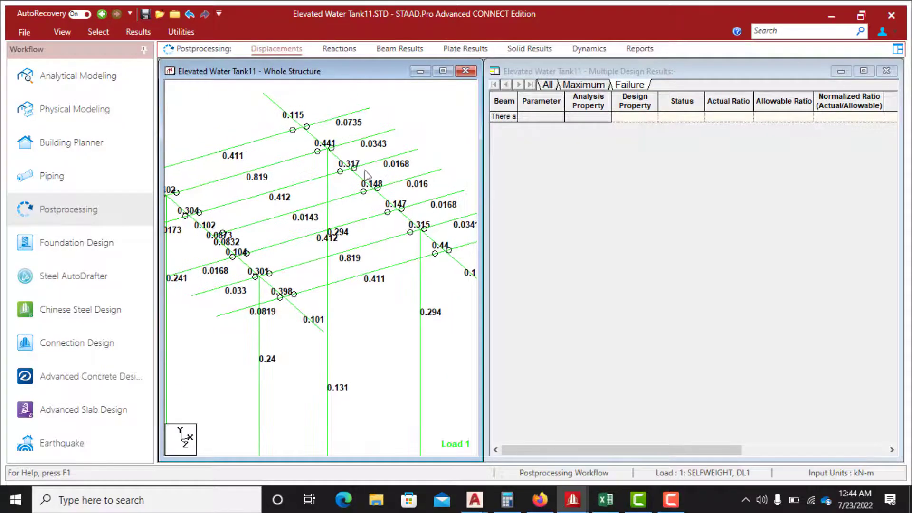
{"action": "scroll", "coordinate": [290, 189], "scroll_direction": "down", "scroll_amount": 1}
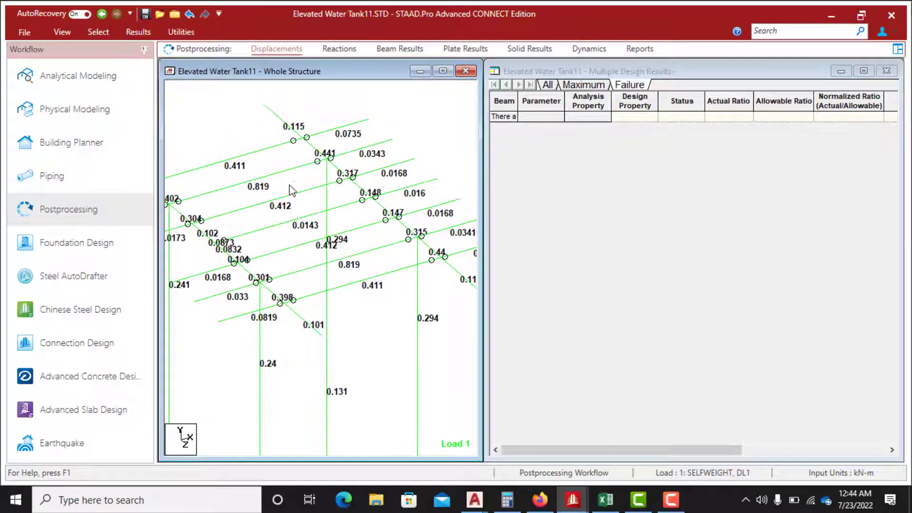
{"action": "scroll", "coordinate": [368, 267], "scroll_direction": "down", "scroll_amount": 4}
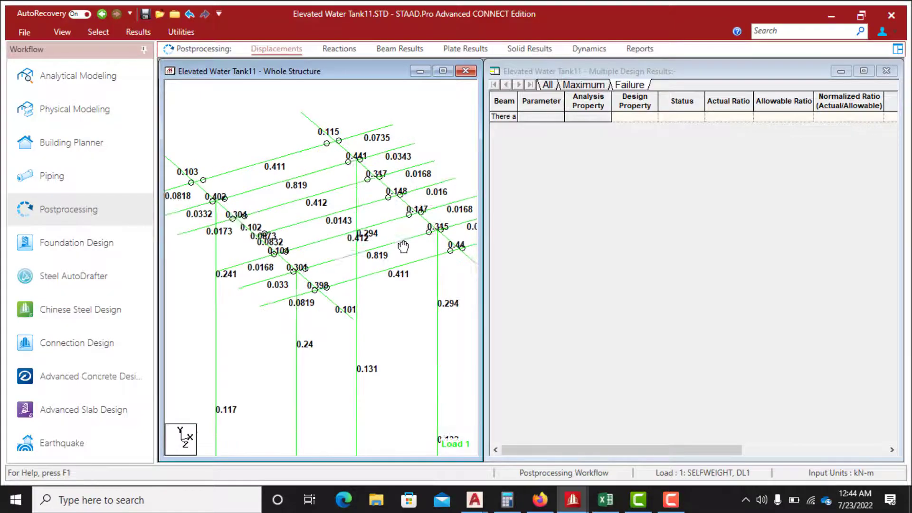
{"action": "middle_click_drag", "start_coordinate": [331, 282], "coordinate": [356, 221]}
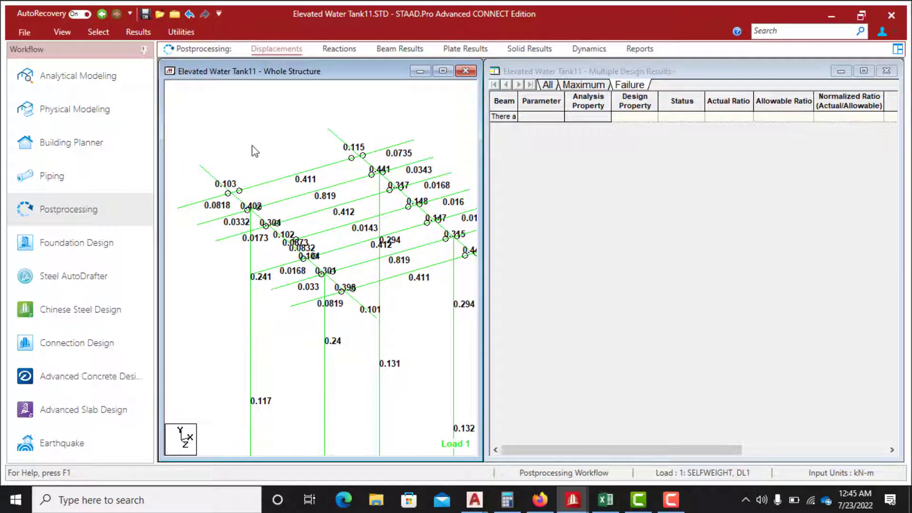
{"action": "scroll", "coordinate": [256, 138], "scroll_direction": "down", "scroll_amount": 2}
{"action": "middle_click_drag", "start_coordinate": [295, 211], "coordinate": [276, 142]}
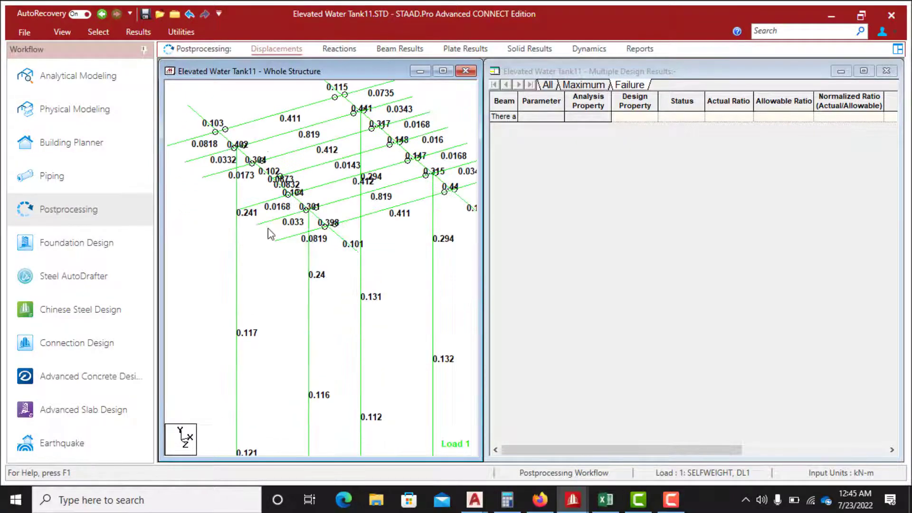
{"action": "scroll", "coordinate": [268, 225], "scroll_direction": "up", "scroll_amount": 1}
{"action": "scroll", "coordinate": [274, 181], "scroll_direction": "down", "scroll_amount": 2}
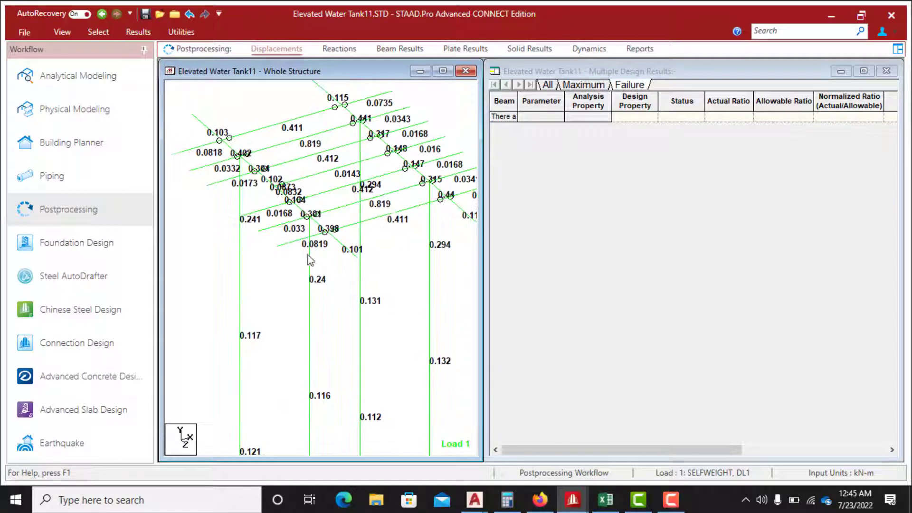
Review the utilization ratios over the full height of the tower, from the platform beams down to the column supports
{"action": "middle_click_drag", "start_coordinate": [308, 254], "coordinate": [289, 144]}
{"action": "scroll", "coordinate": [333, 151], "scroll_direction": "down", "scroll_amount": 6}
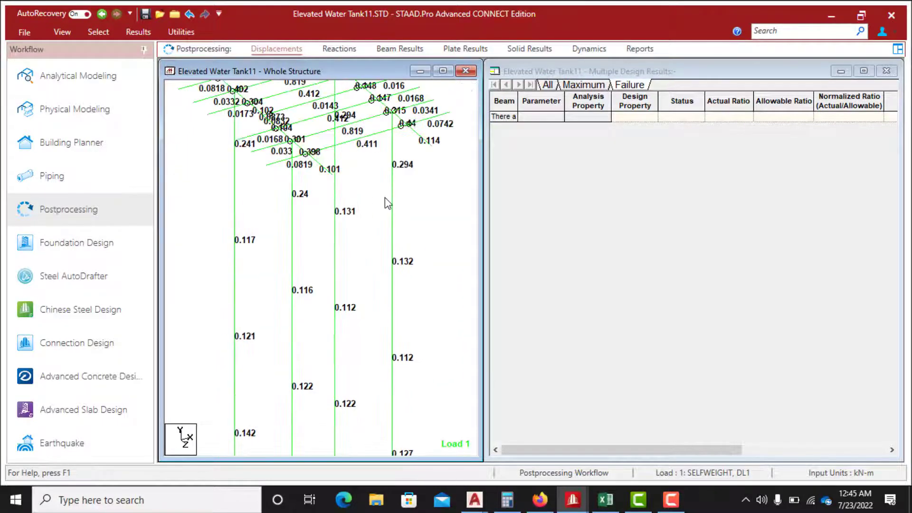
{"action": "scroll", "coordinate": [389, 201], "scroll_direction": "down", "scroll_amount": 2}
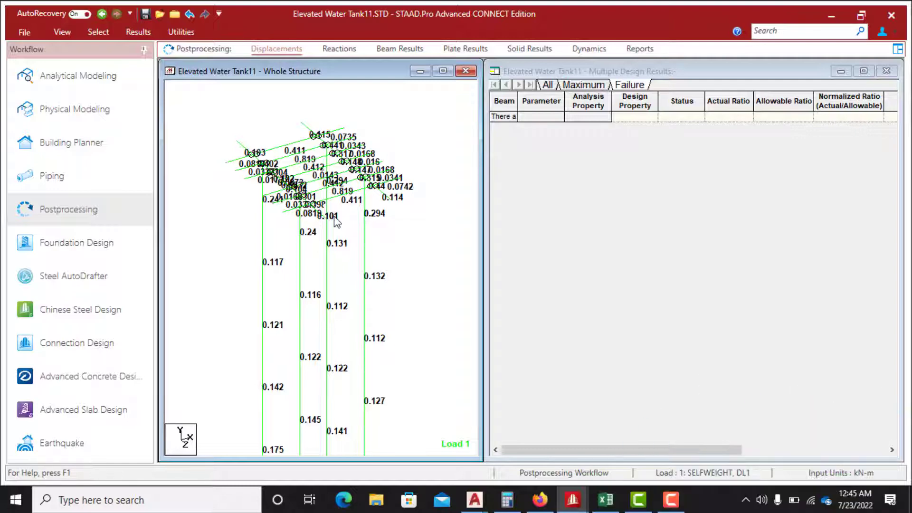
{"action": "scroll", "coordinate": [336, 217], "scroll_direction": "down", "scroll_amount": 3}
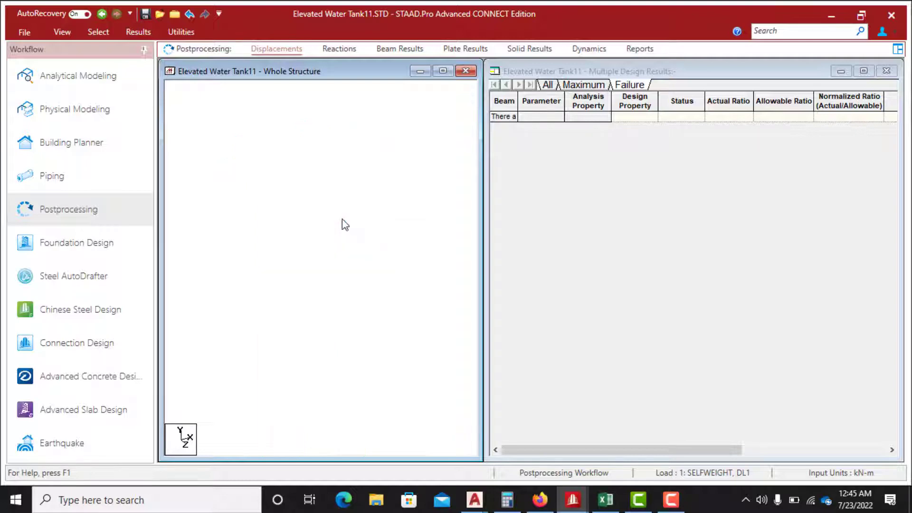
{"action": "middle_click_drag", "start_coordinate": [340, 327], "coordinate": [349, 232]}
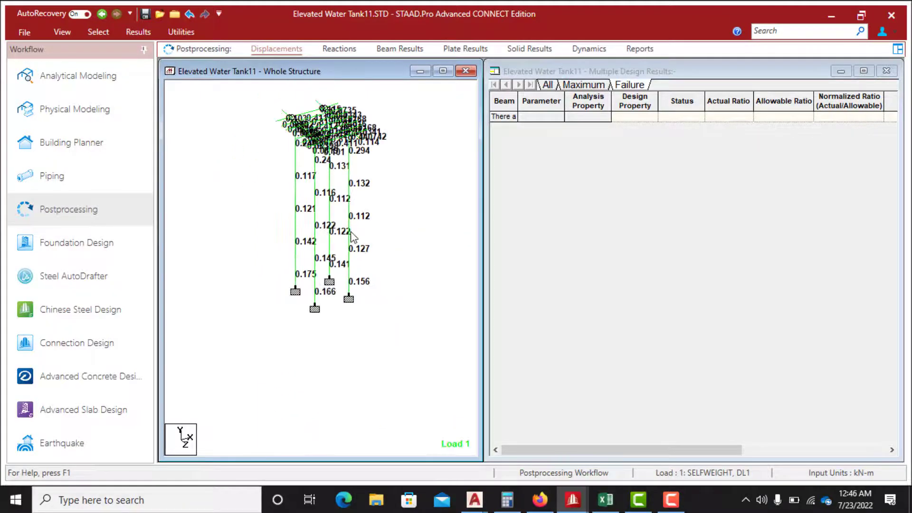
{"action": "scroll", "coordinate": [346, 154], "scroll_direction": "up", "scroll_amount": 3}
{"action": "middle_click_drag", "start_coordinate": [347, 157], "coordinate": [358, 222]}
{"action": "scroll", "coordinate": [358, 222], "scroll_direction": "down", "scroll_amount": 3}
{"action": "middle_click_drag", "start_coordinate": [335, 336], "coordinate": [375, 253]}
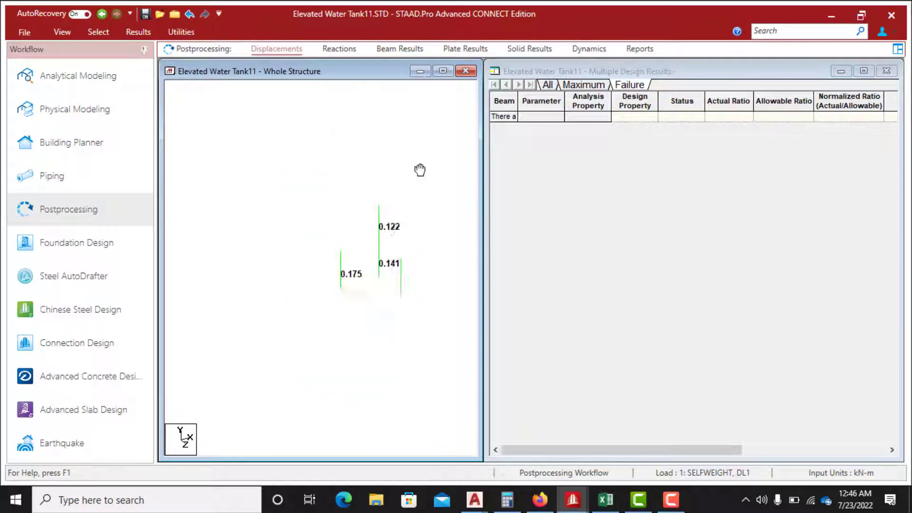
{"action": "middle_click_drag", "start_coordinate": [417, 171], "coordinate": [401, 214]}
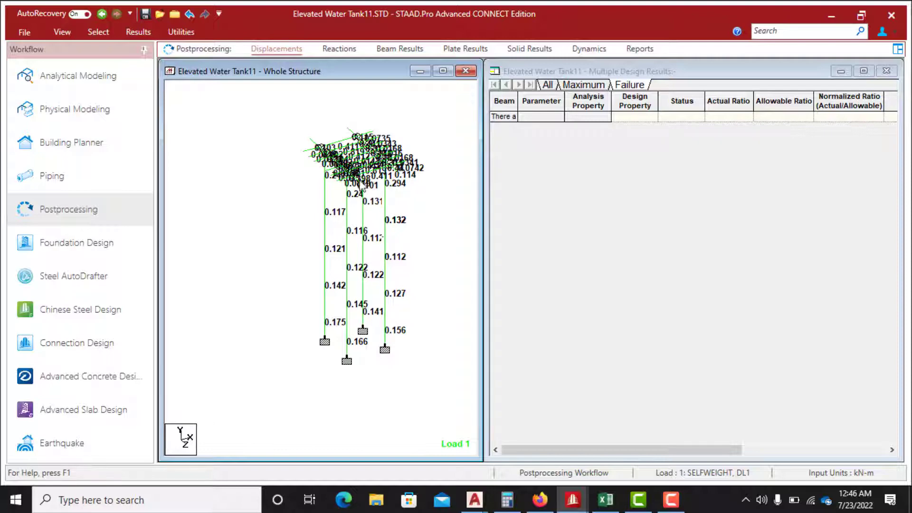
{"action": "scroll", "coordinate": [375, 200], "scroll_direction": "up", "scroll_amount": 3}
{"action": "scroll", "coordinate": [373, 202], "scroll_direction": "down", "scroll_amount": 1}
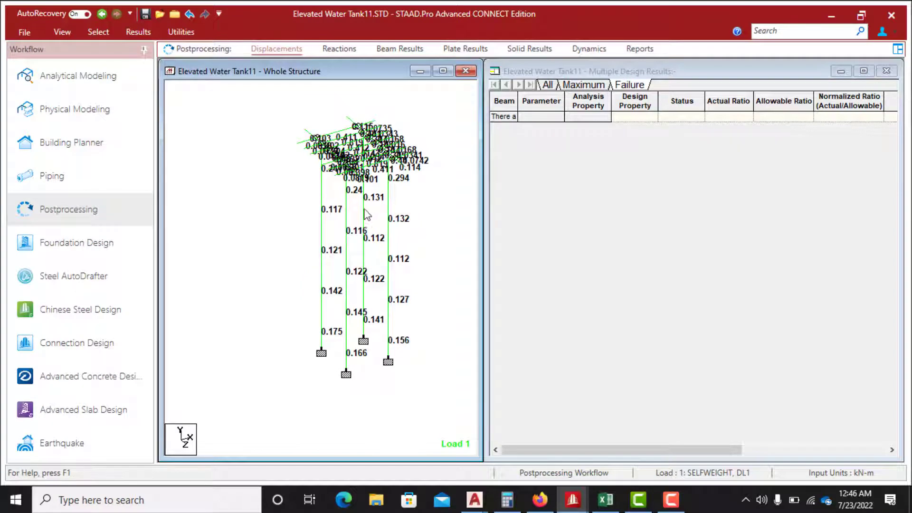
{"action": "mouse_move", "coordinate": [365, 219]}
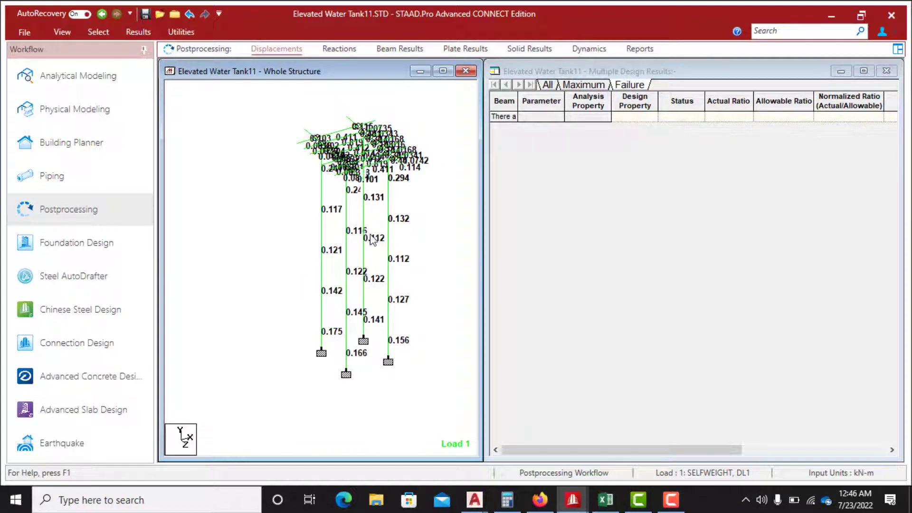